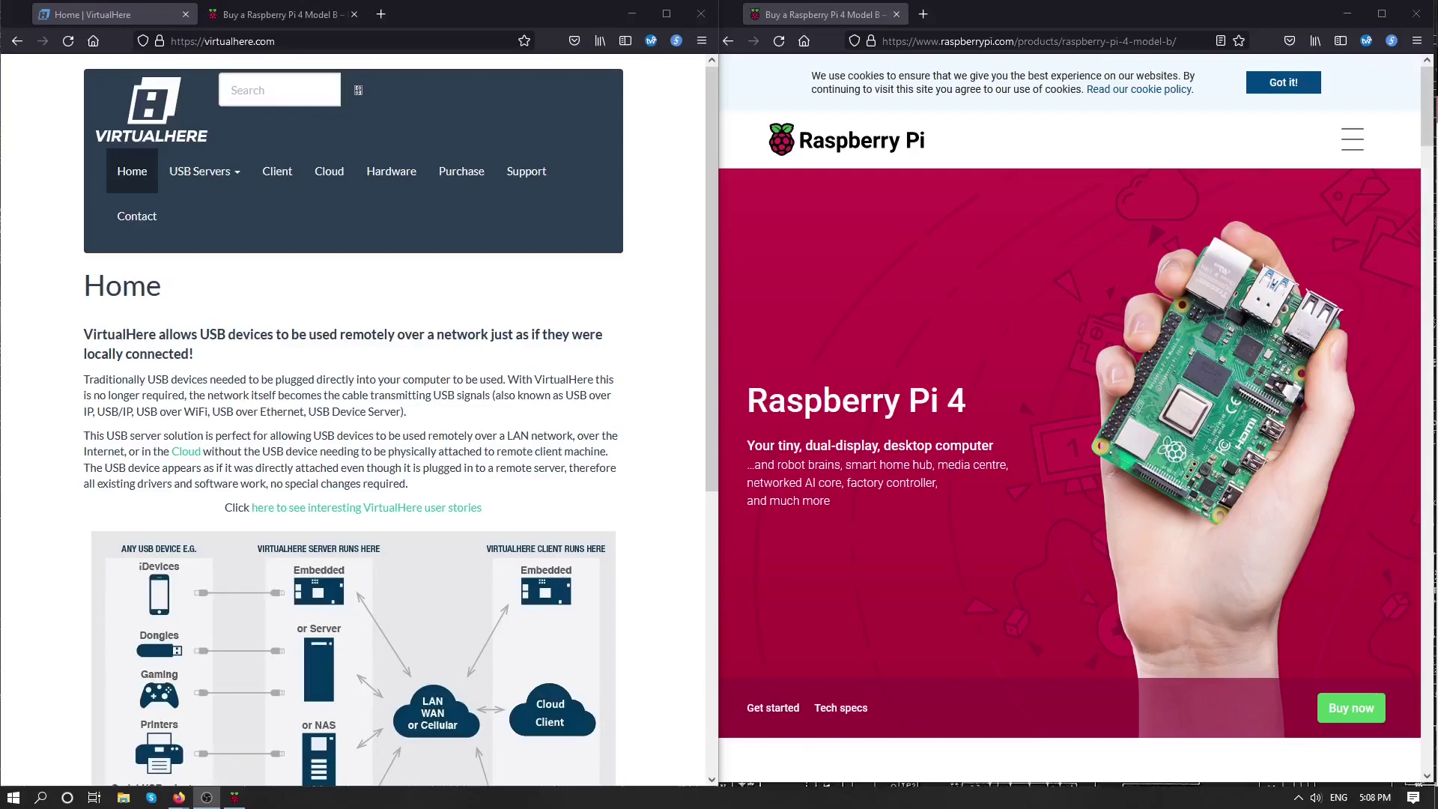
# Maximize Firefox and go to the Linux USB Server page from the USB Servers list.
pyautogui.click(202, 171)
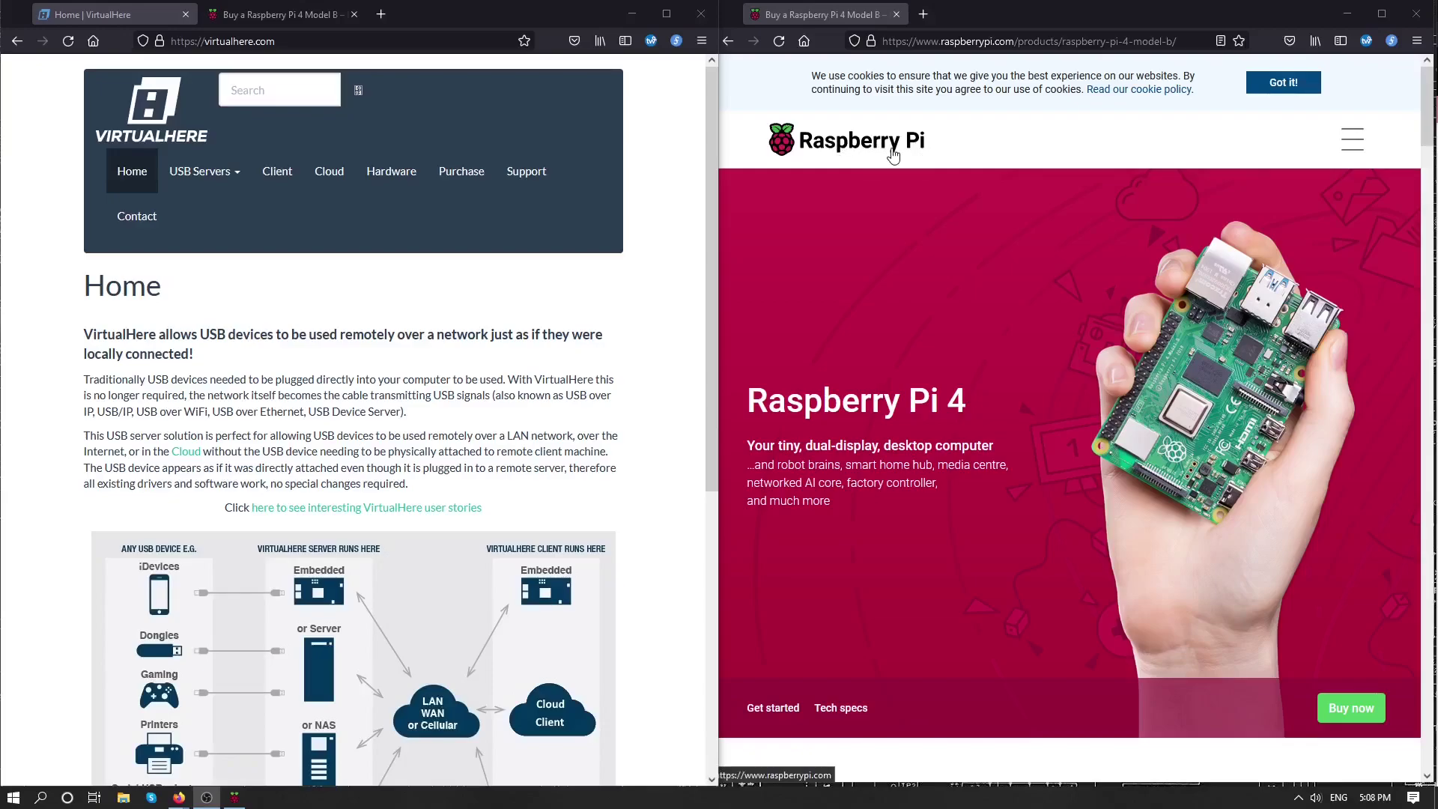
pyautogui.click(202, 174)
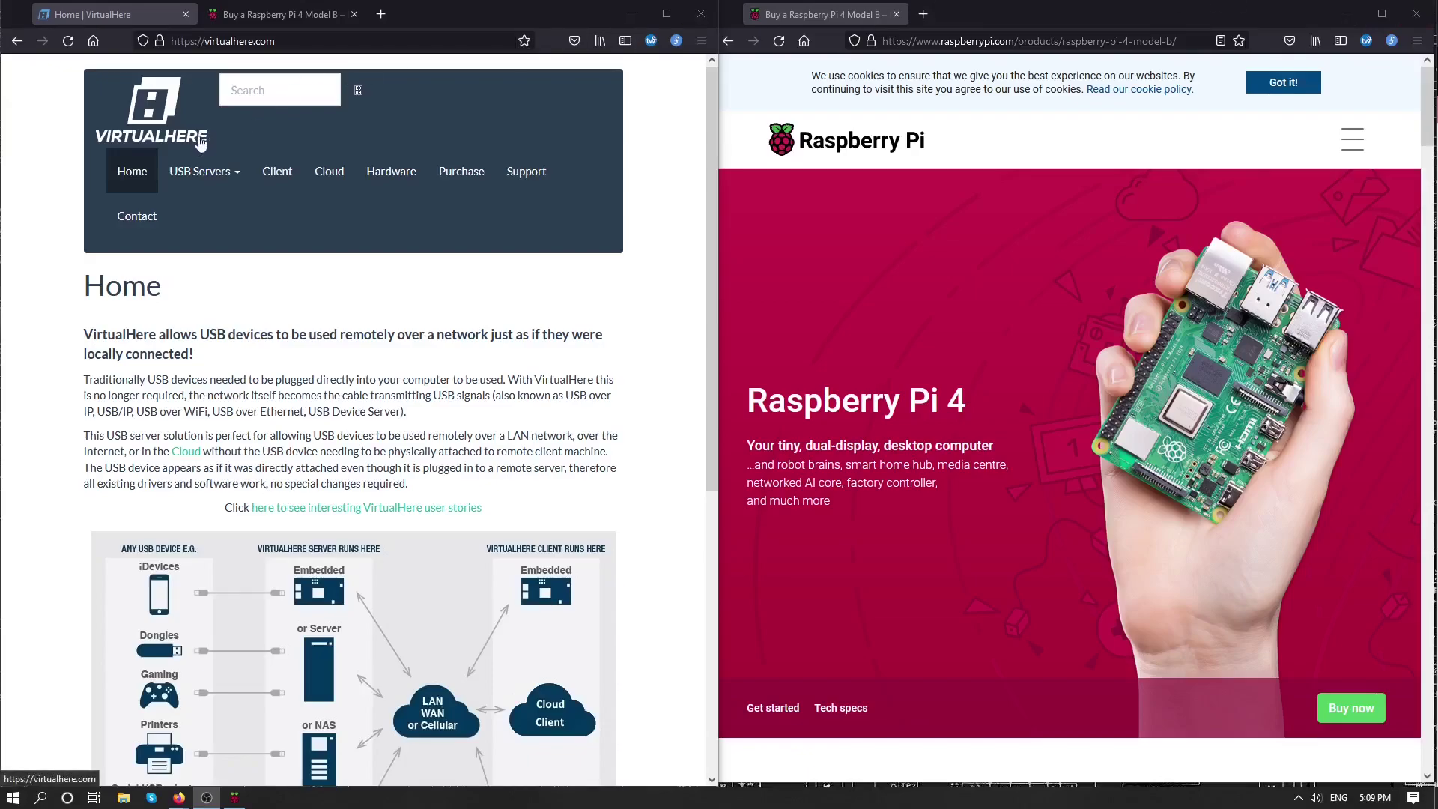
pyautogui.moveTo(226, 182)
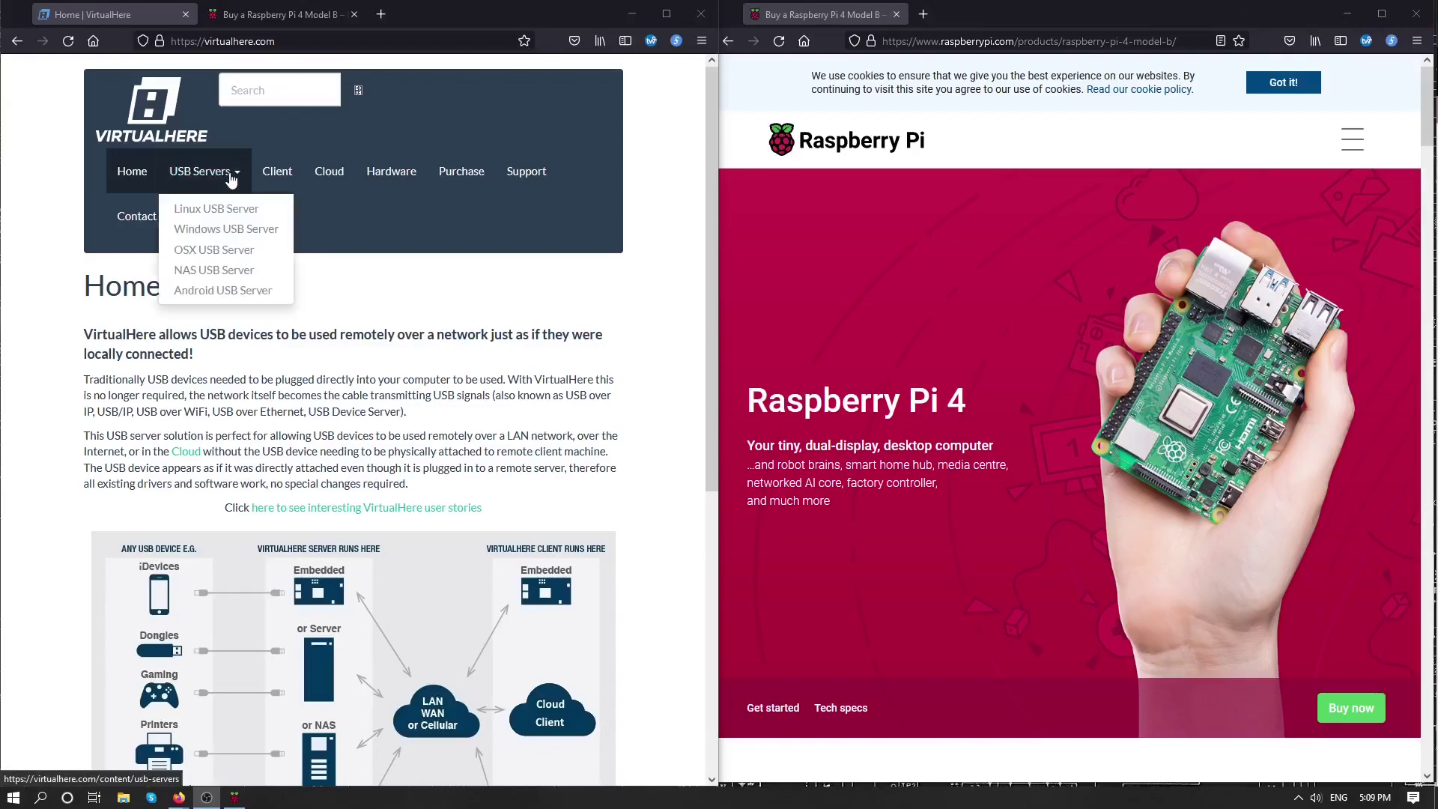
pyautogui.click(650, 15)
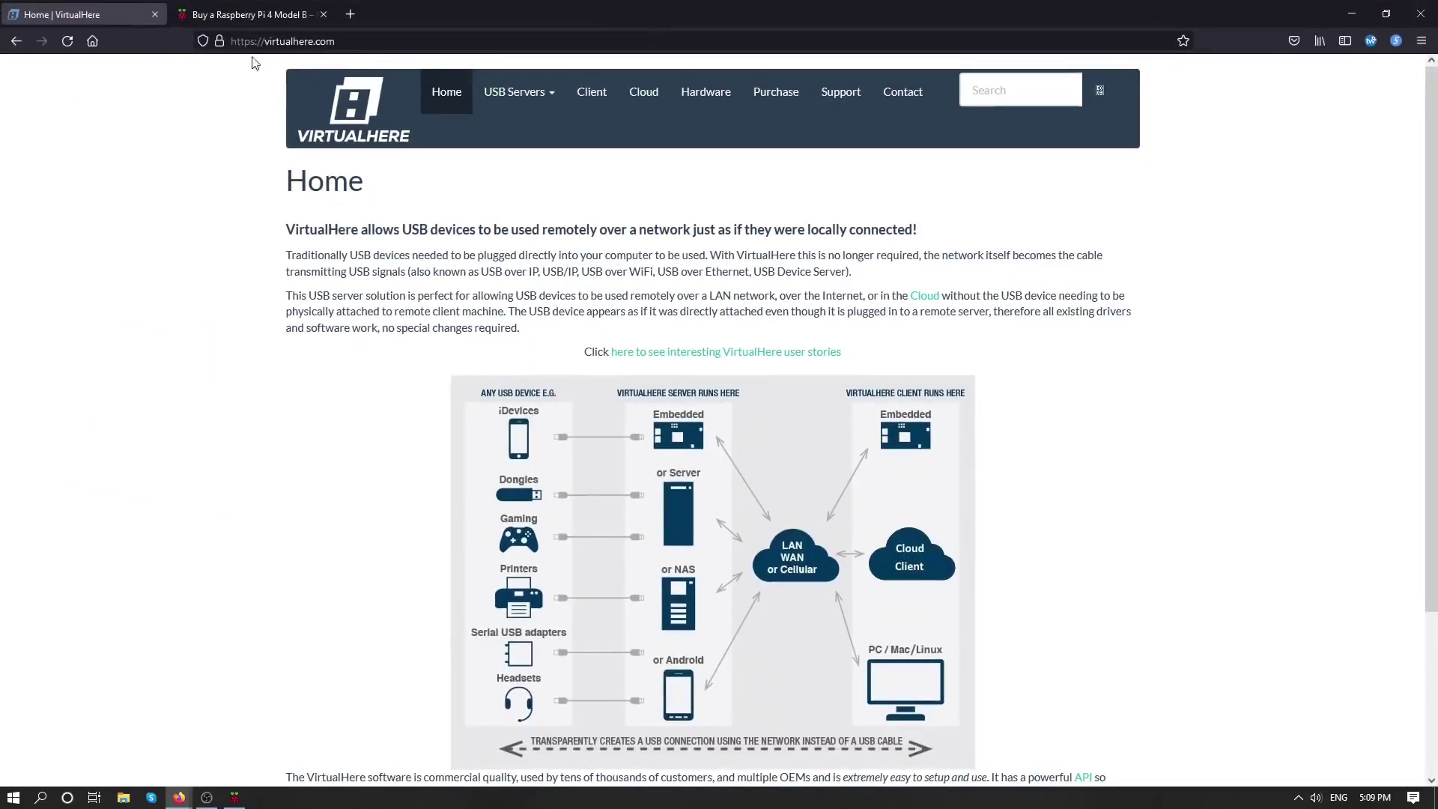
pyautogui.doubleClick(285, 42)
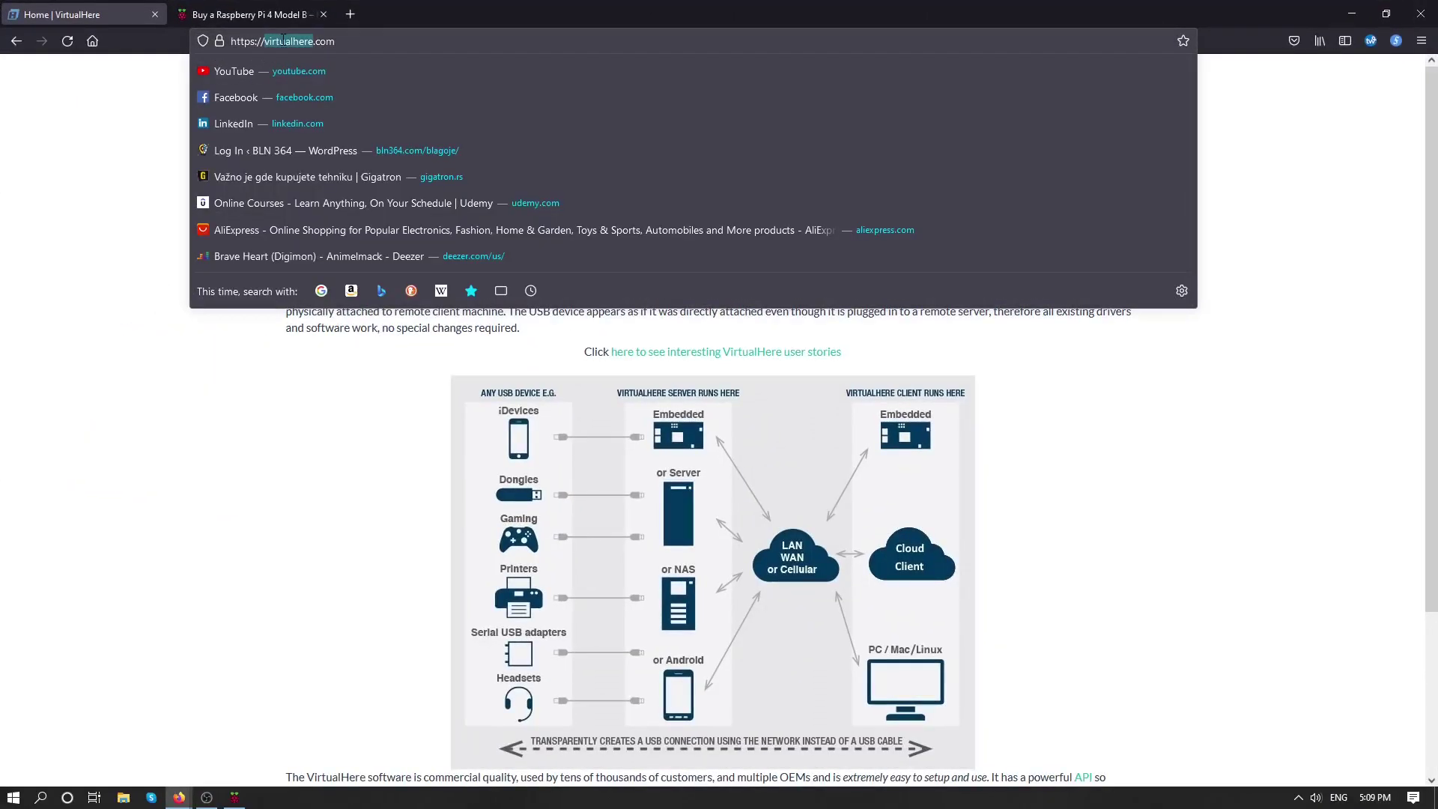
pyautogui.click(154, 91)
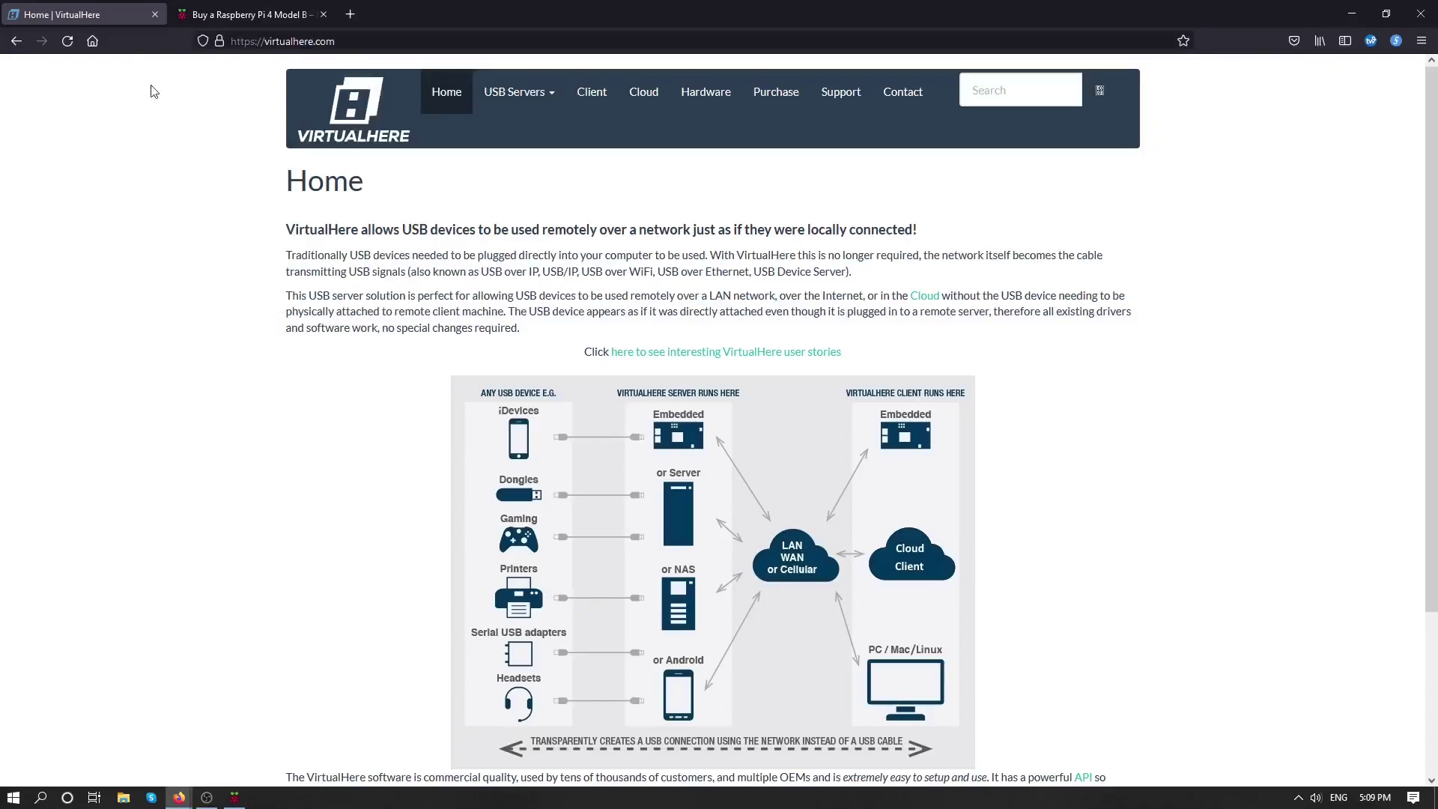
pyautogui.click(523, 109)
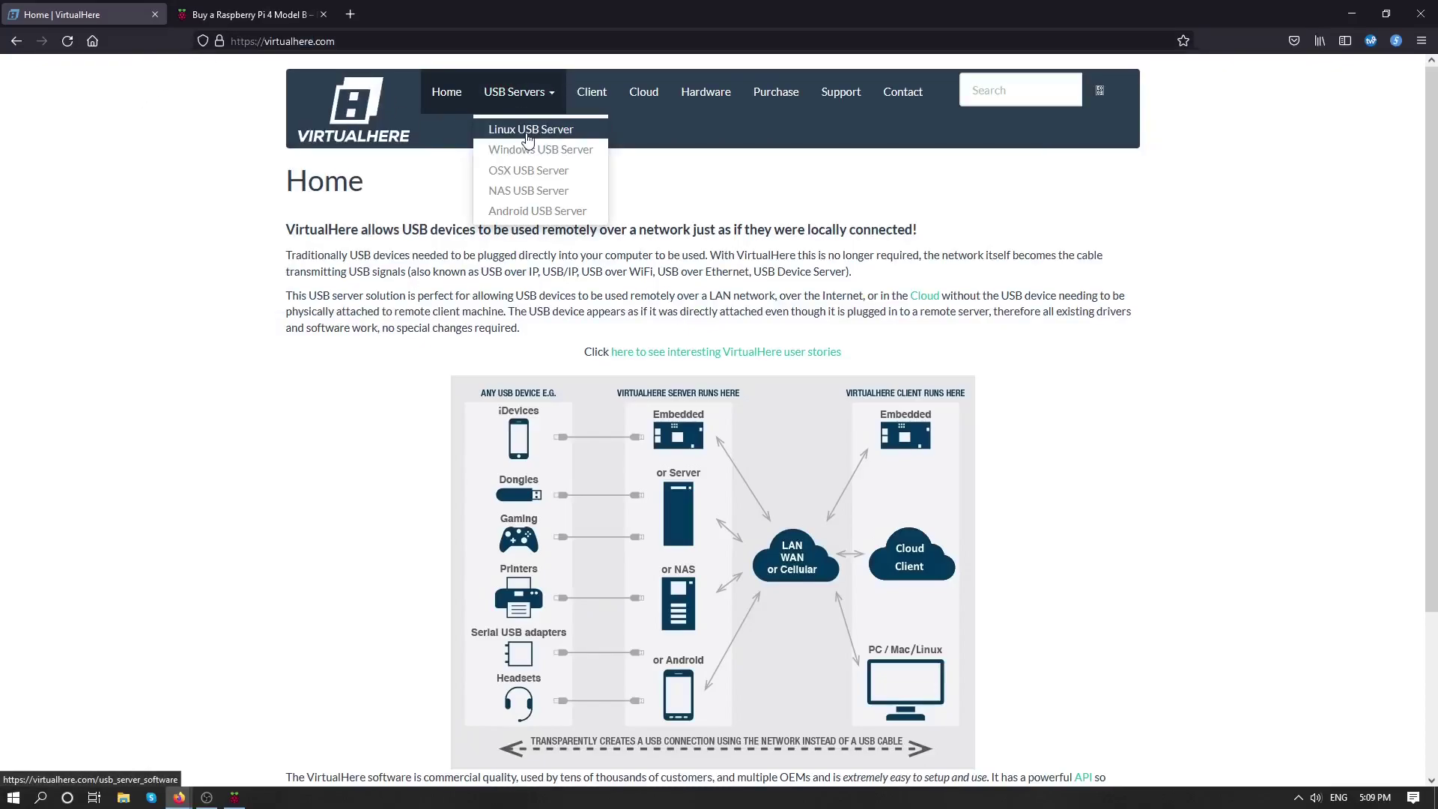
pyautogui.click(529, 132)
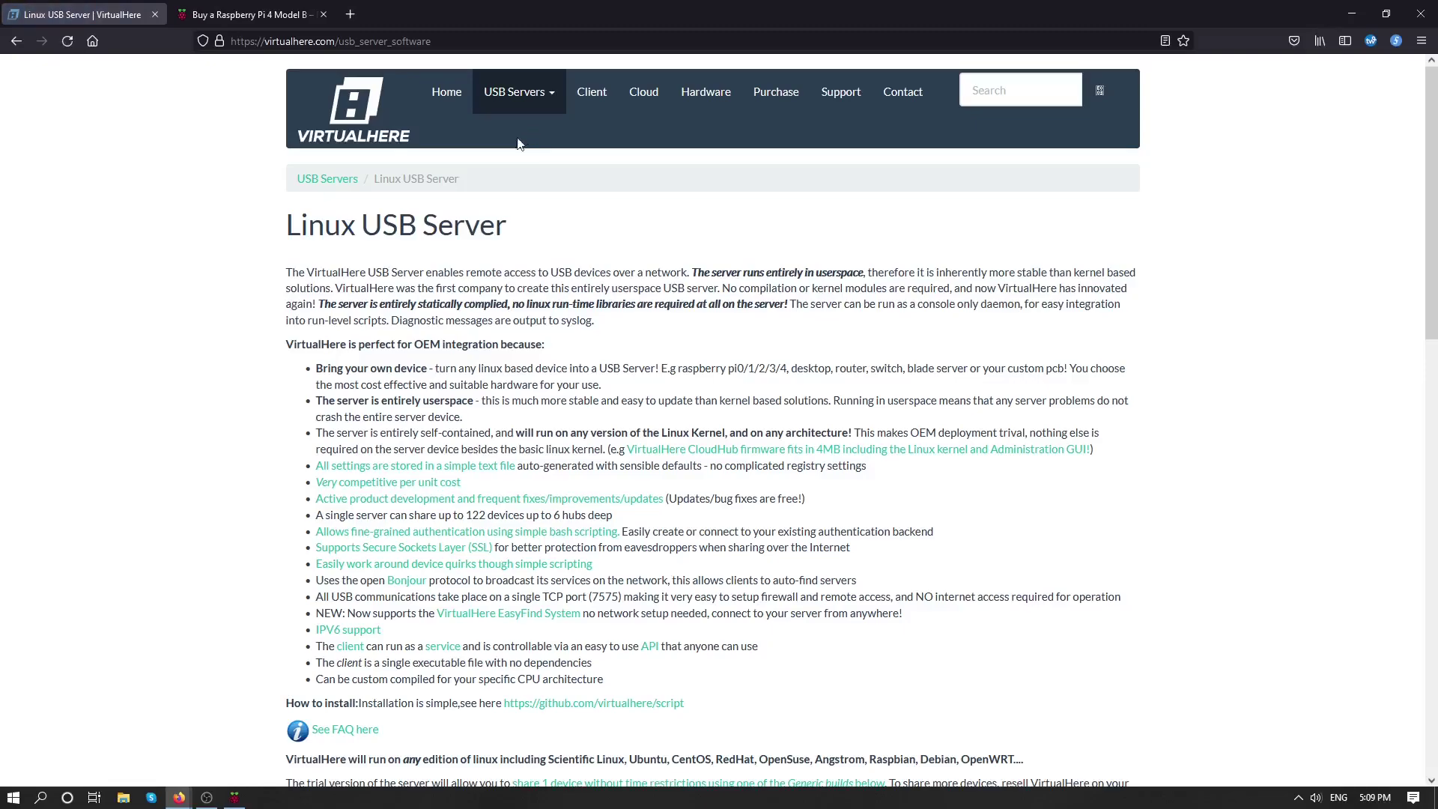
# Review the generic server builds, highlighting the ARM Raspberry Pi note and Pi4 Cortex-A72 line.
pyautogui.scroll(-6, 599, 338)
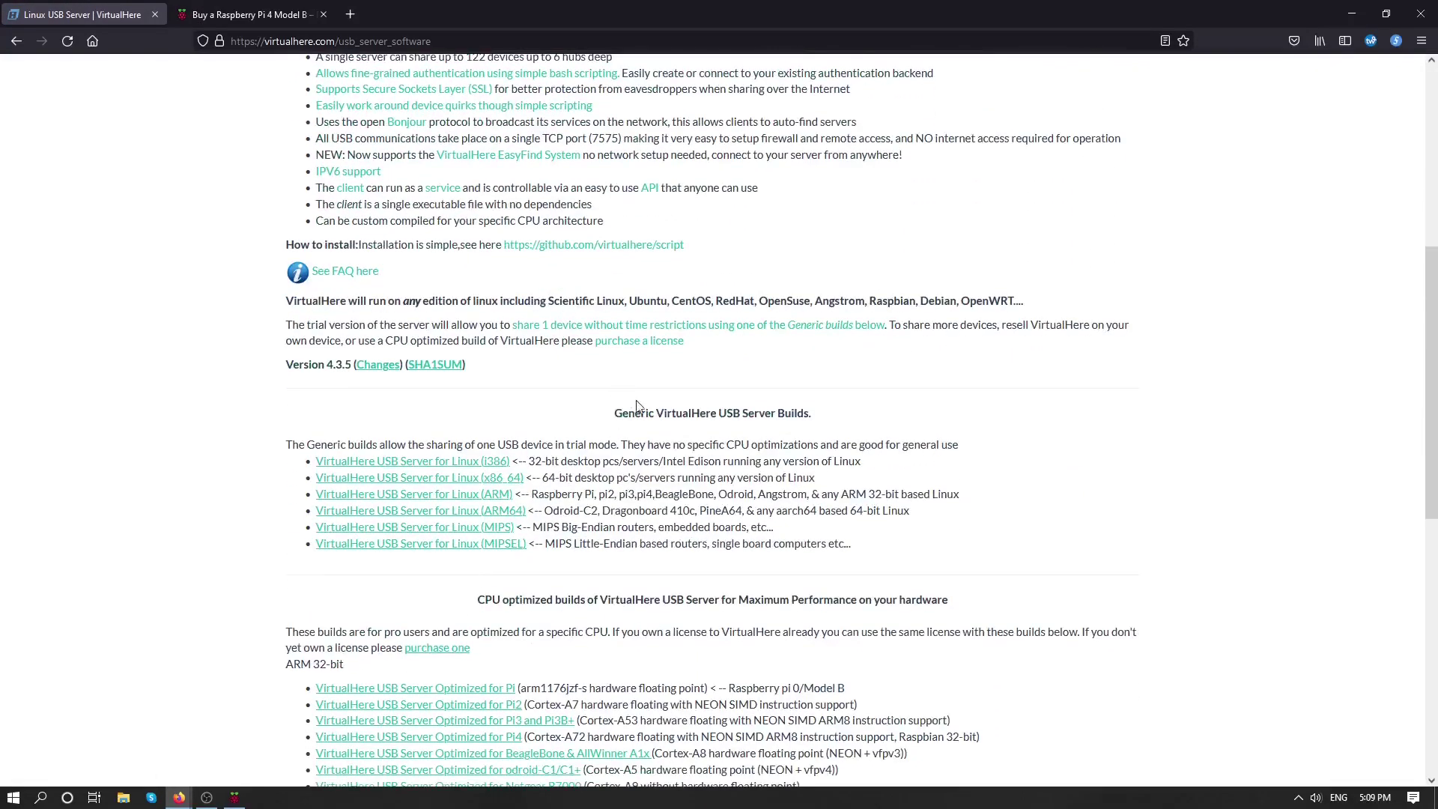
pyautogui.moveTo(612, 416); pyautogui.dragTo(817, 425)
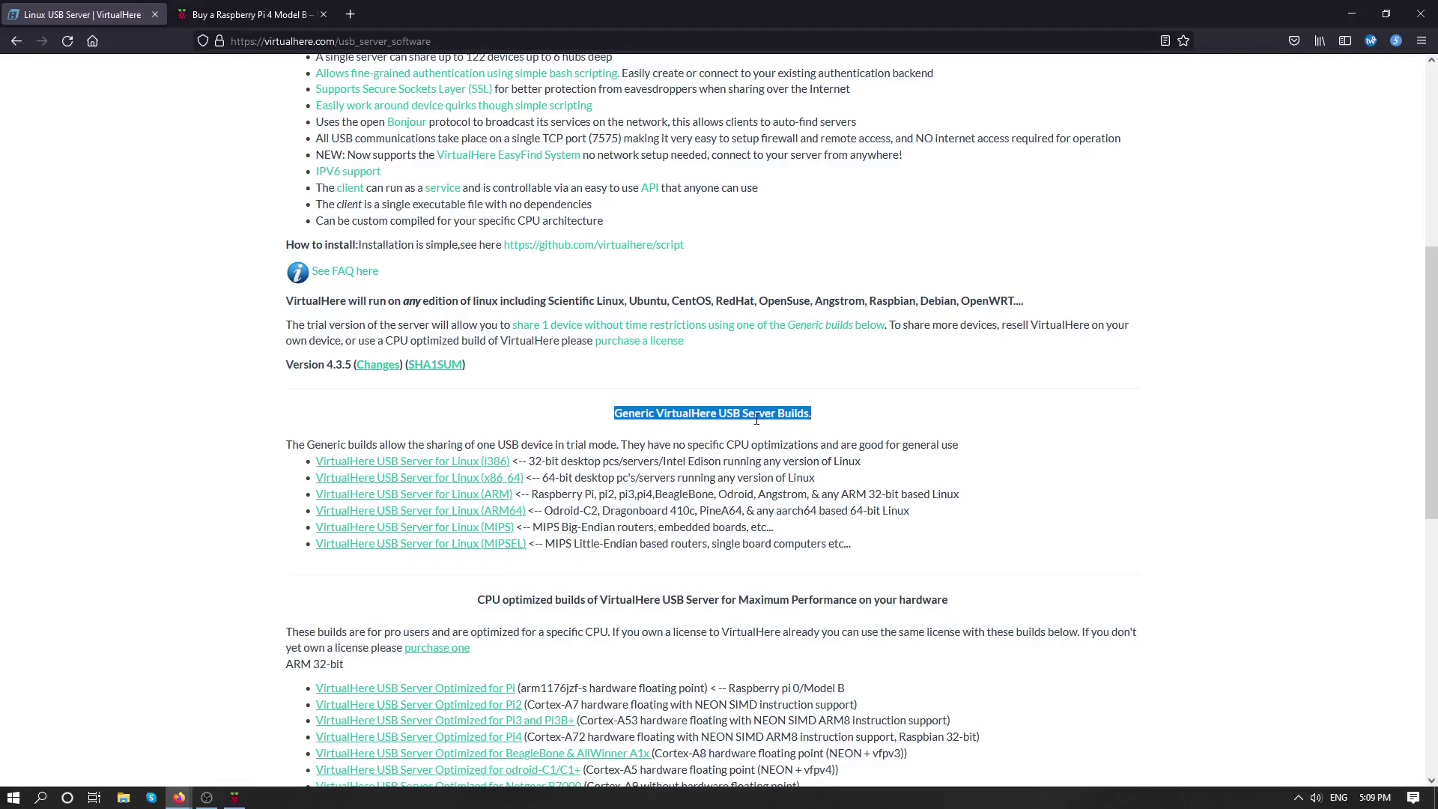
pyautogui.click(797, 416)
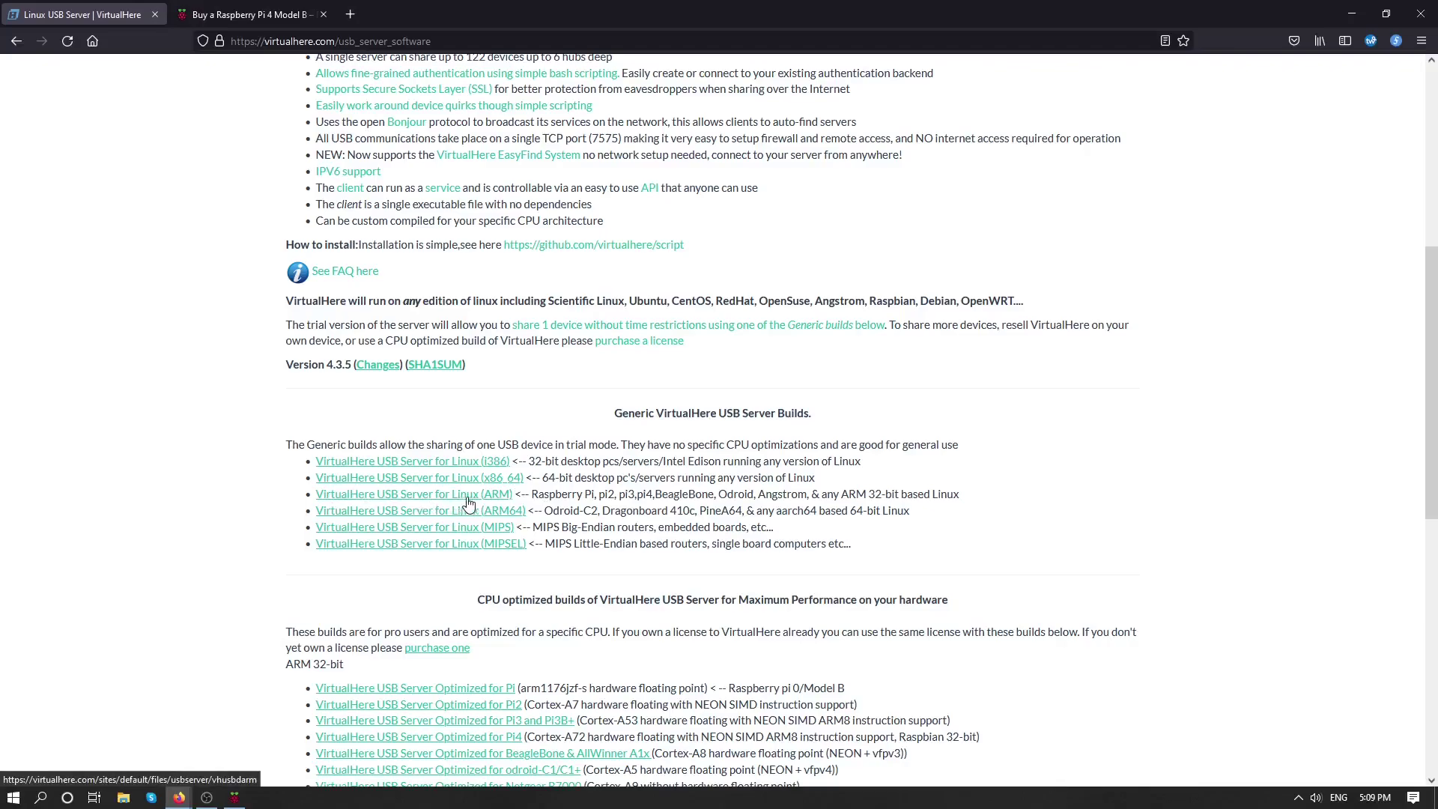
pyautogui.moveTo(538, 496); pyautogui.dragTo(972, 498)
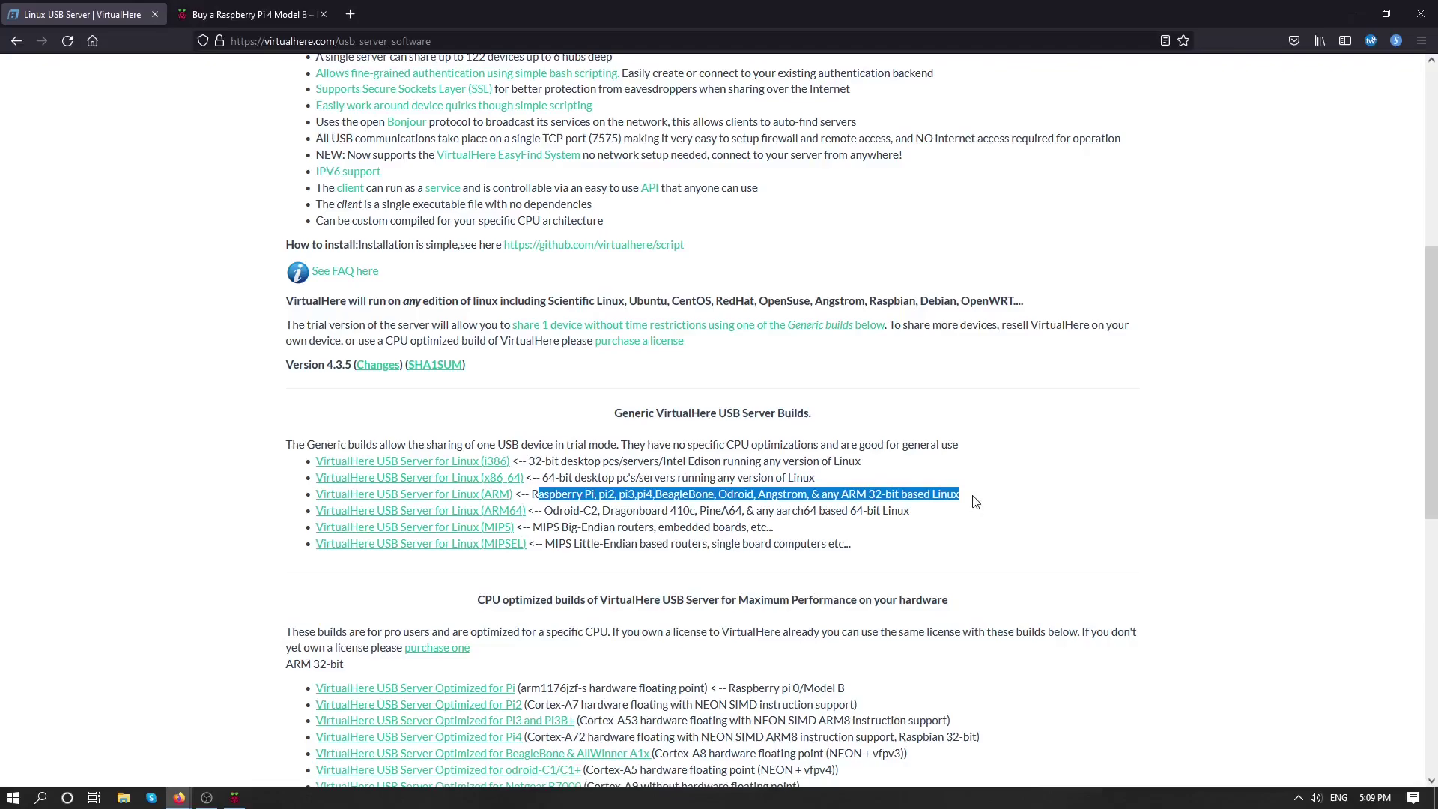
pyautogui.scroll(-1, 974, 510)
pyautogui.scroll(-3, 974, 509)
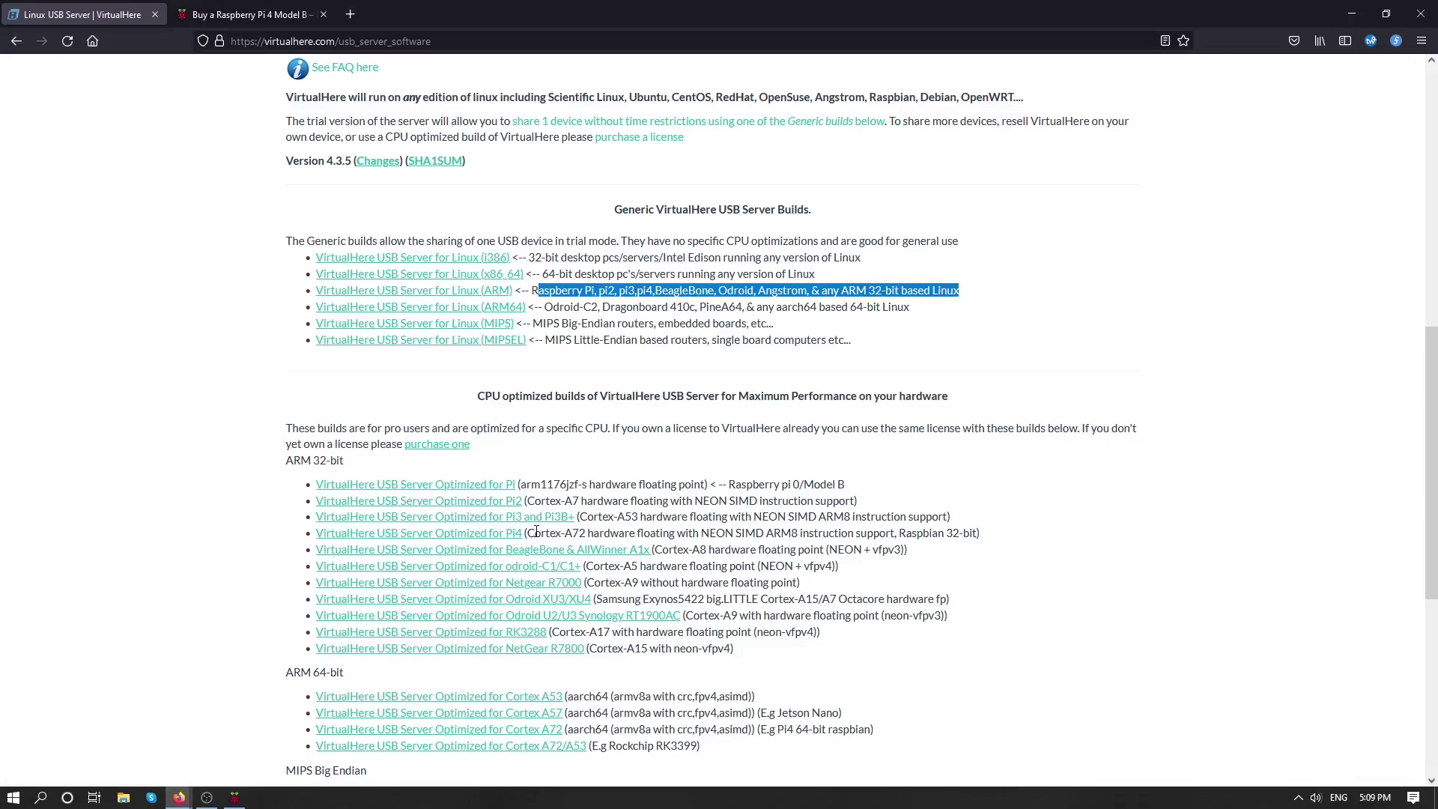
pyautogui.moveTo(535, 534); pyautogui.dragTo(718, 539)
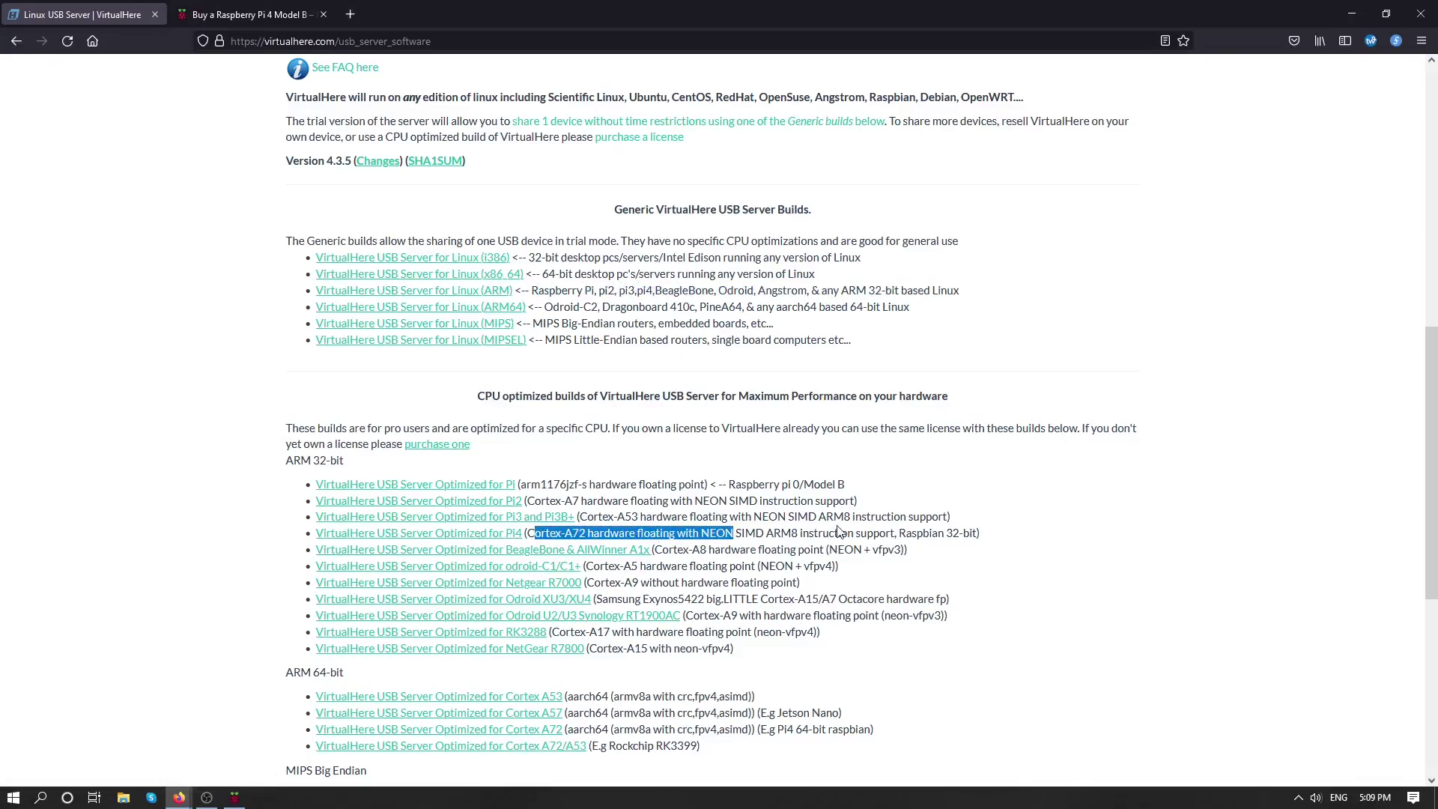
pyautogui.doubleClick(869, 535)
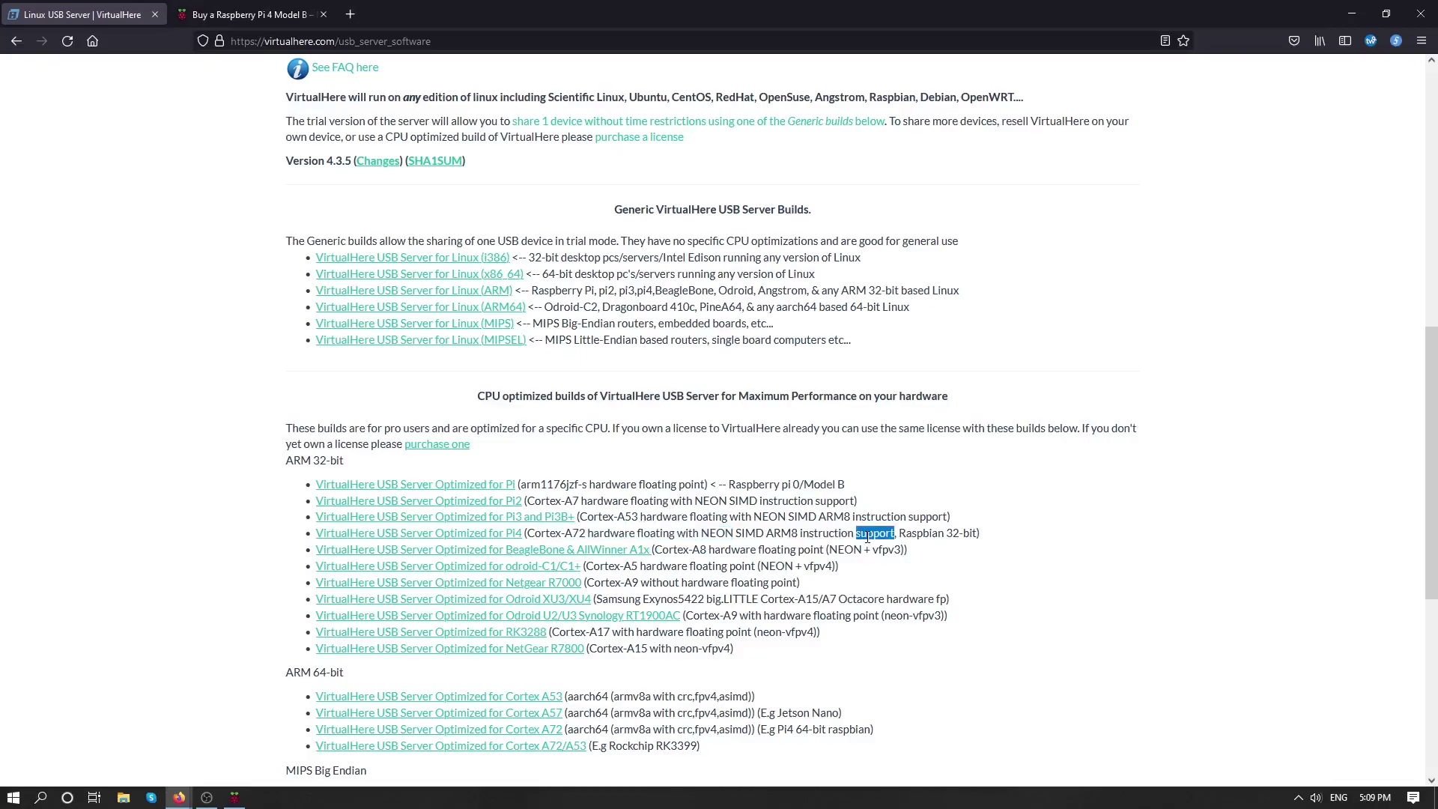
# Download the Pi4-optimized build vhusbdarmpi4 and save it to Downloads.
pyautogui.click(486, 540)
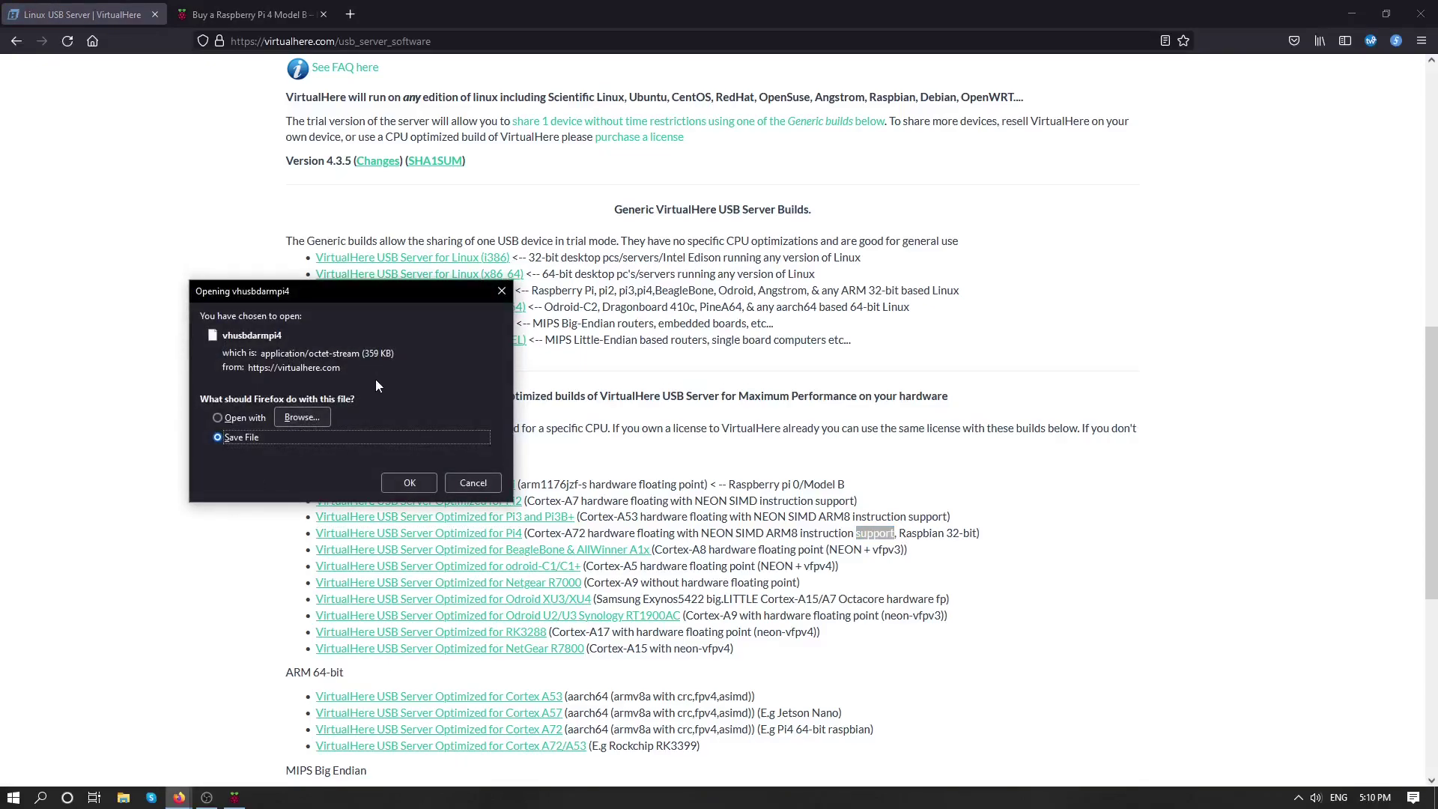
pyautogui.click(408, 483)
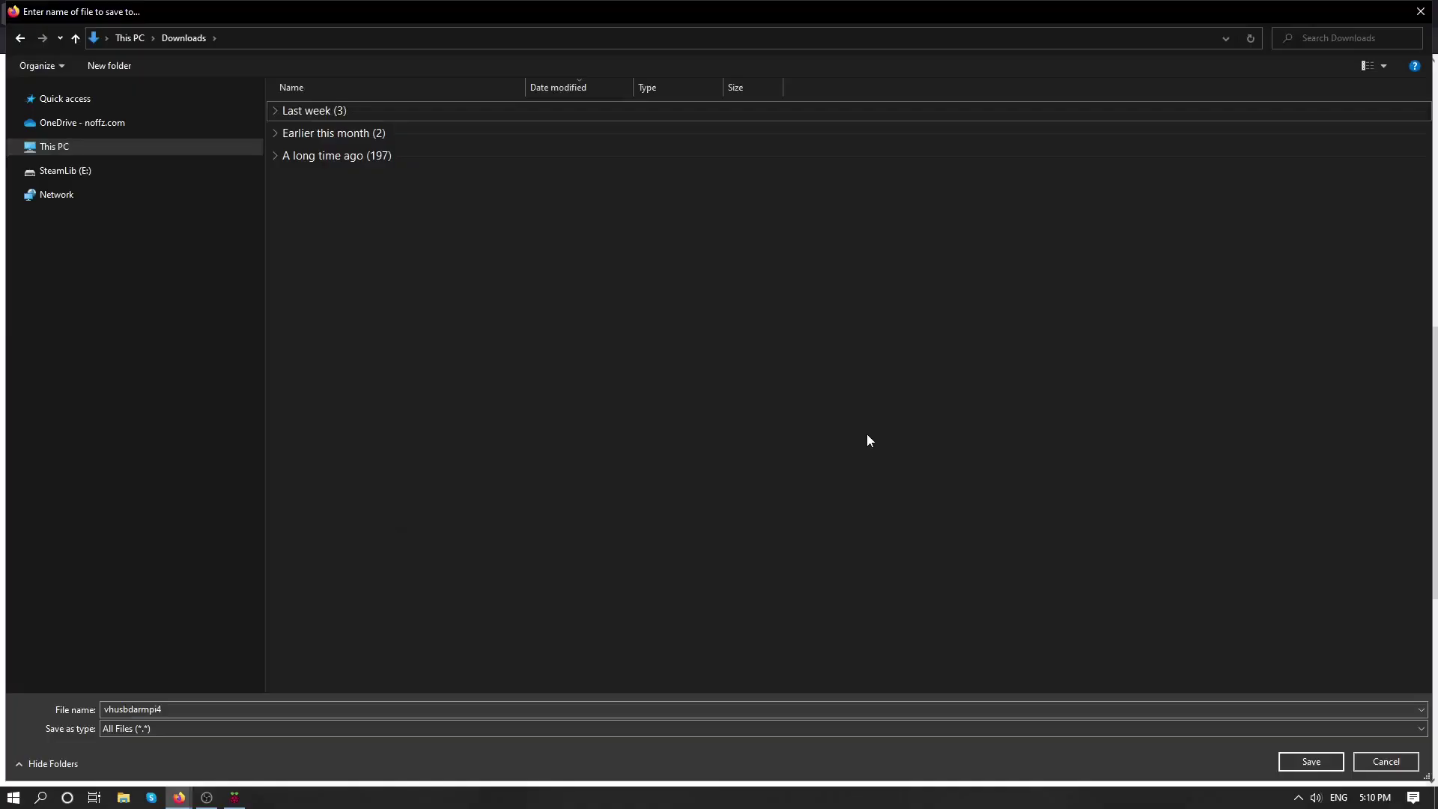
pyautogui.click(1309, 762)
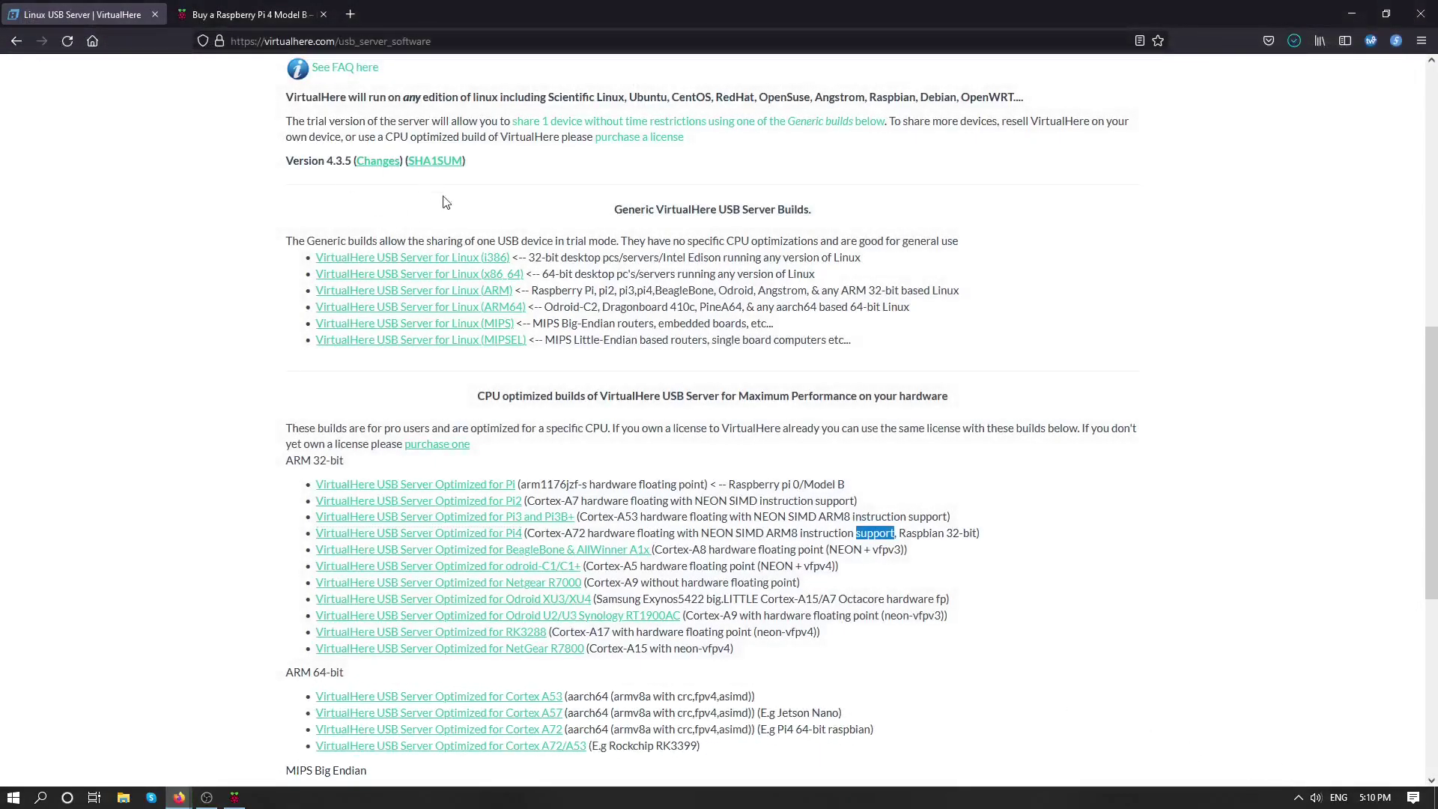
# From the USB Client page, save the 64-bit Windows client vhui64.exe into Downloads.
pyautogui.scroll(8, 509, 285)
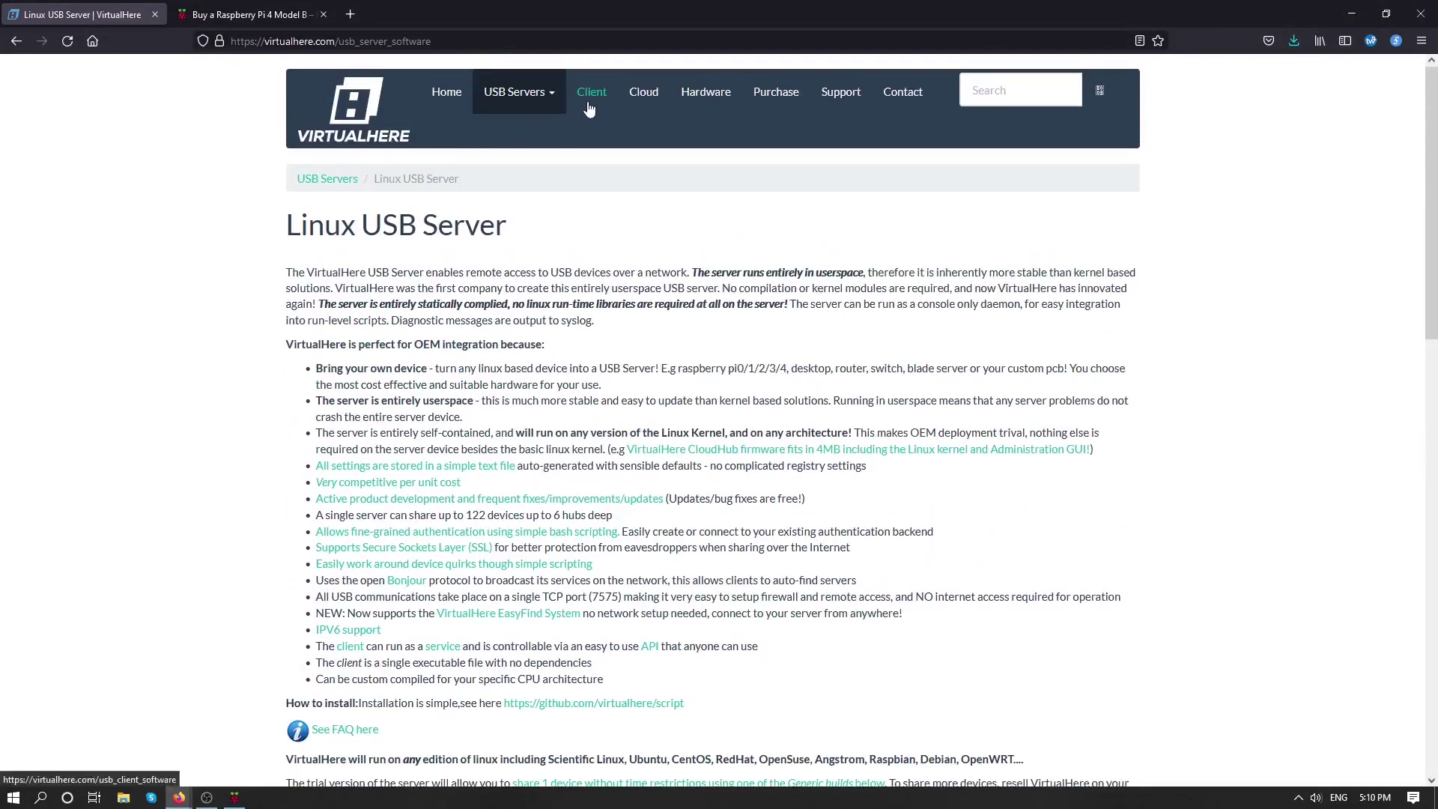
pyautogui.click(592, 97)
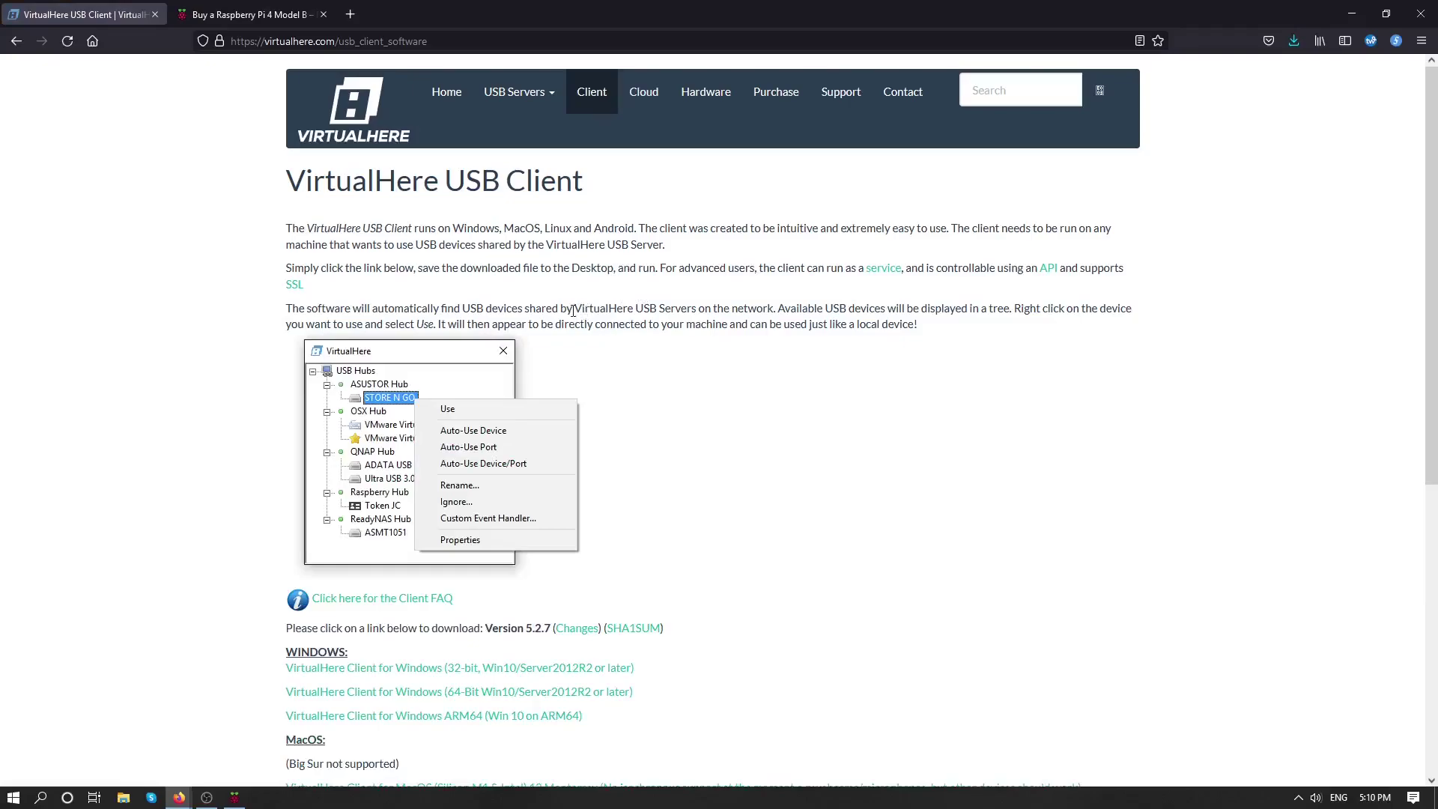
pyautogui.scroll(-1, 576, 312)
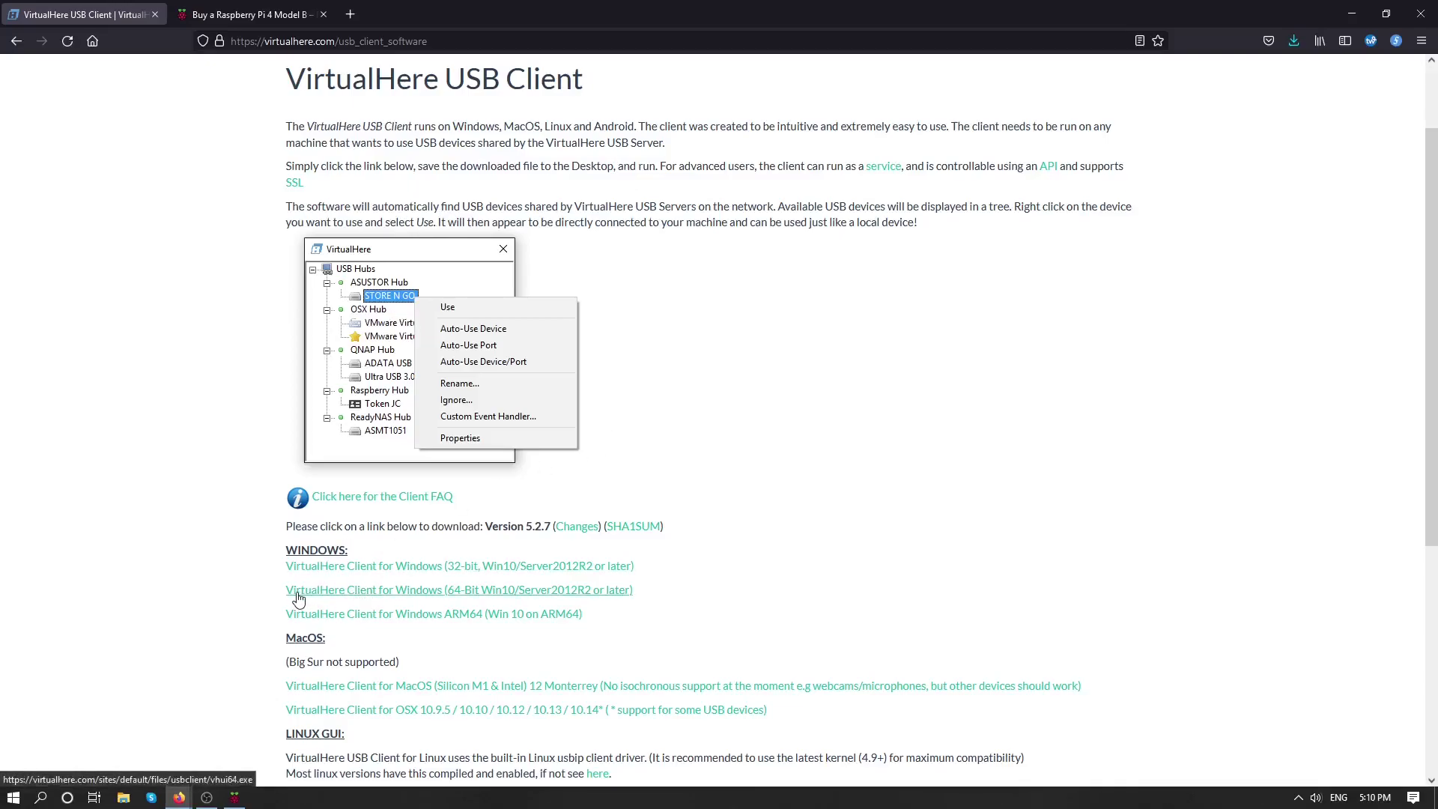
pyautogui.click(469, 593)
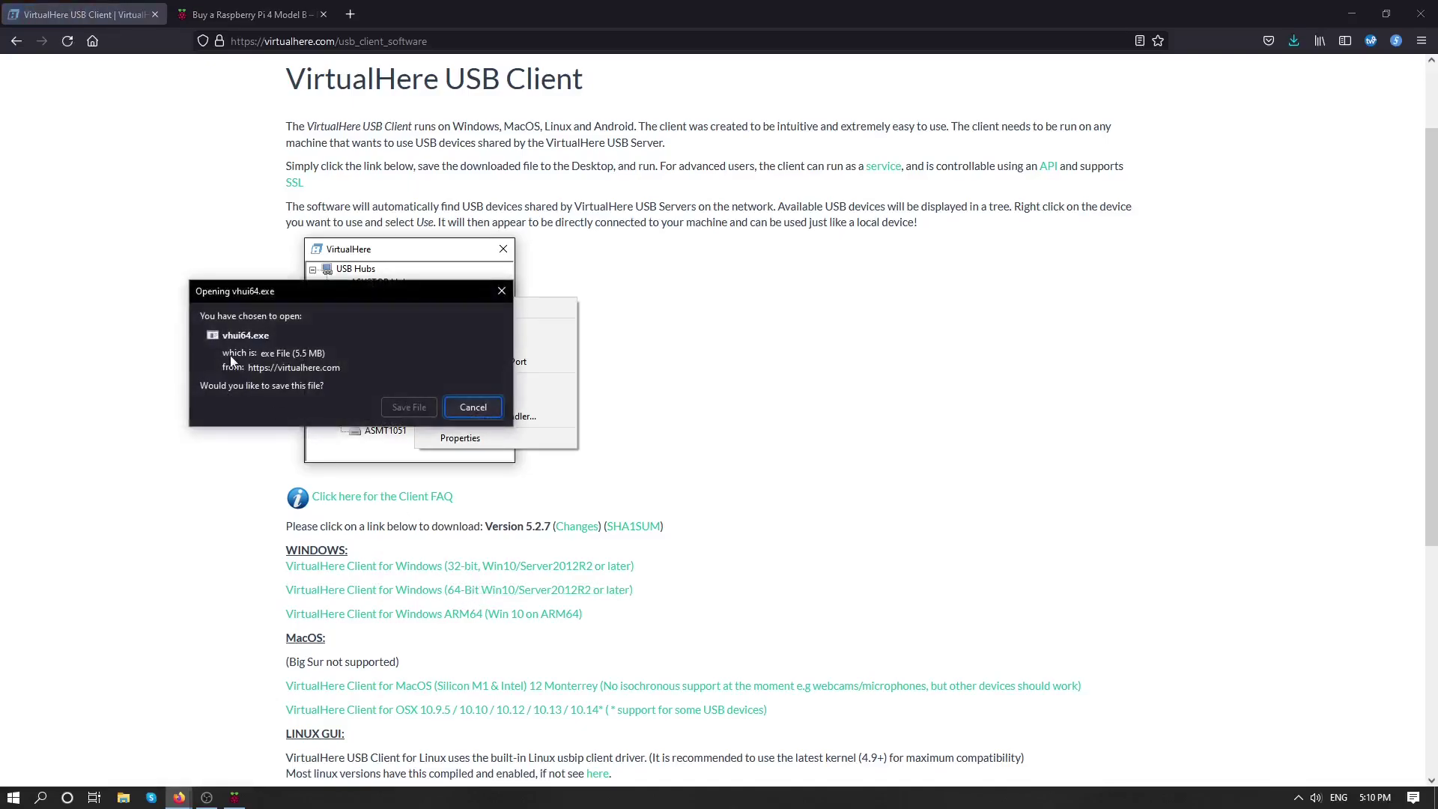
pyautogui.click(409, 407)
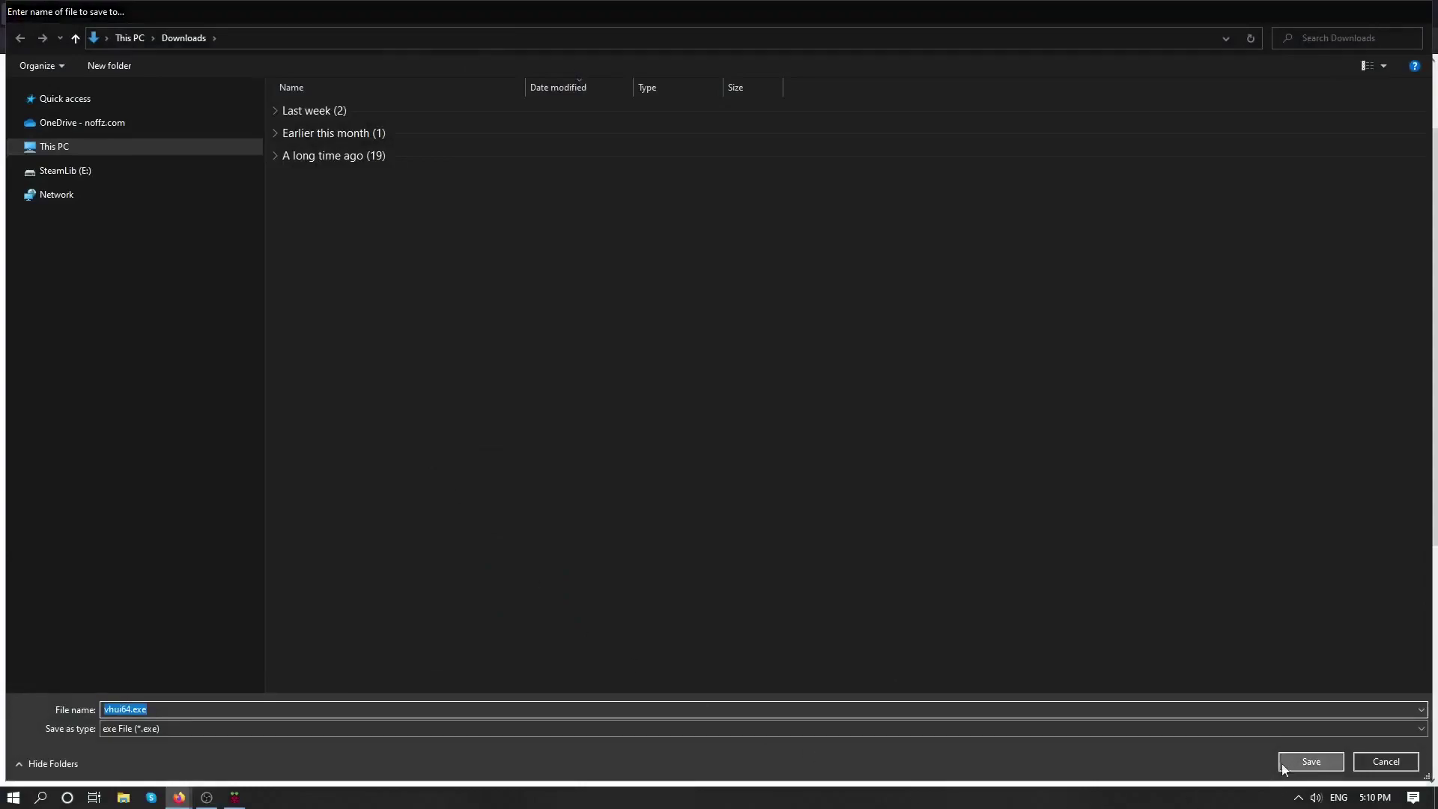
pyautogui.click(1311, 761)
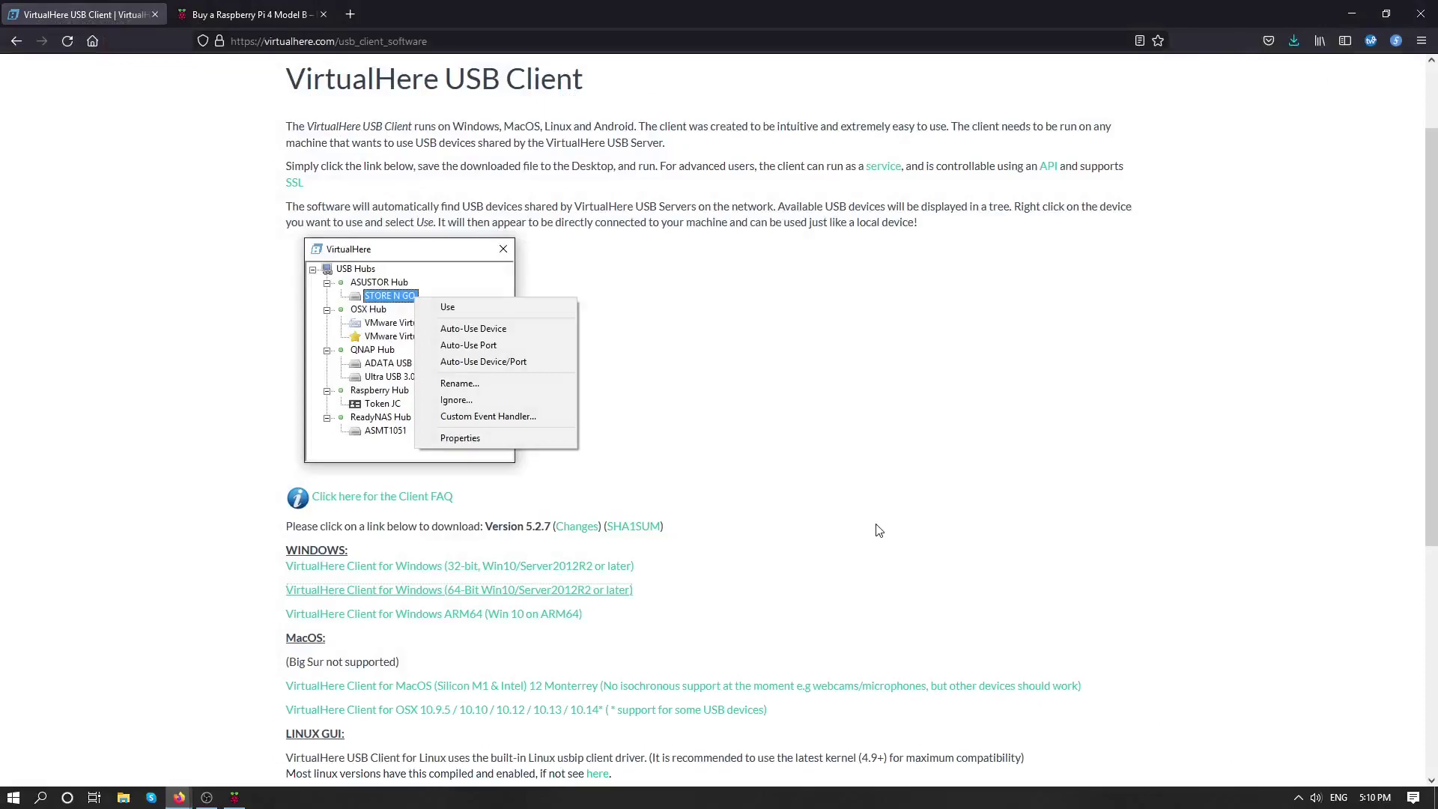
# Minimize Firefox and launch the downloaded vhui64.exe from the Downloads folder.
pyautogui.click(1338, 18)
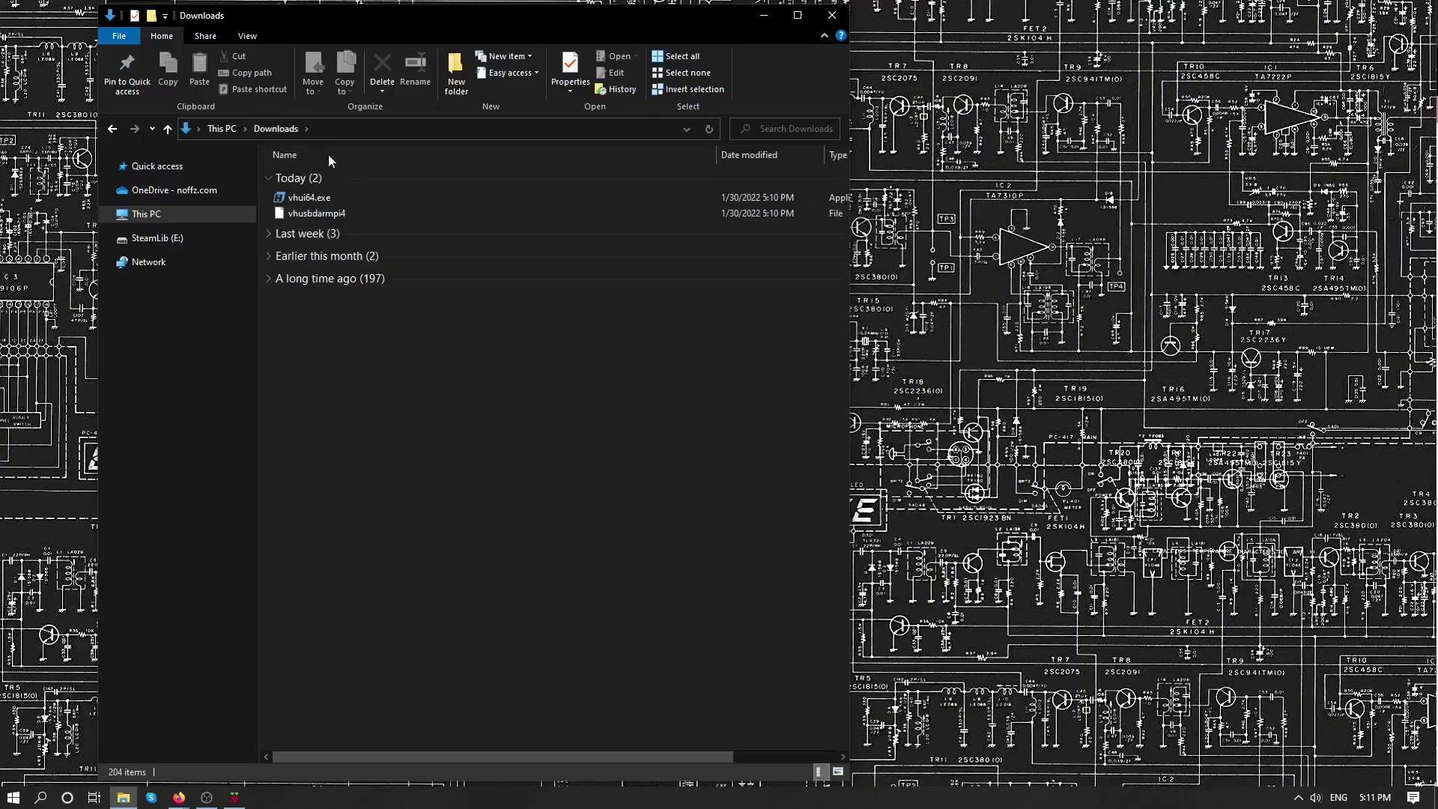
pyautogui.click(304, 198)
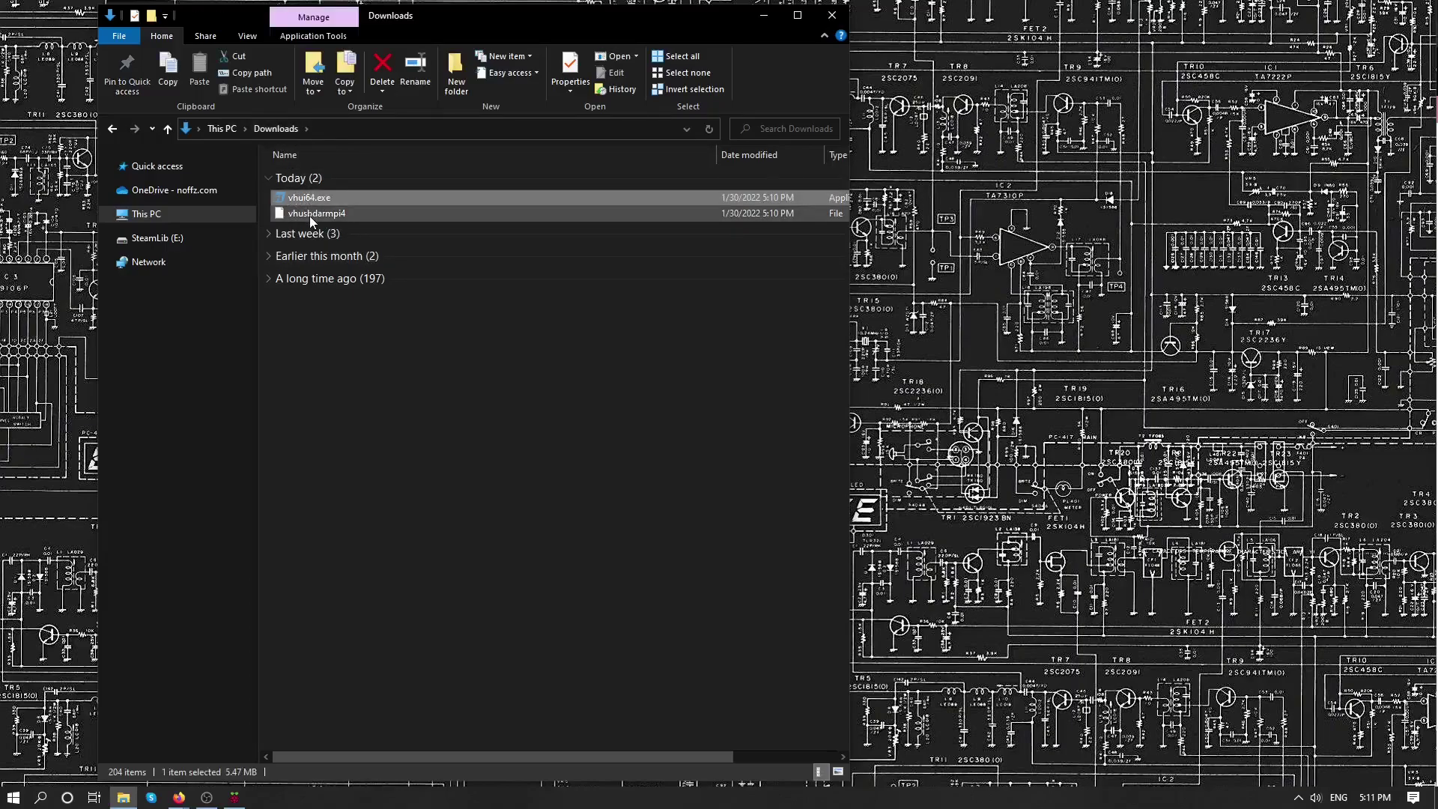
pyautogui.click(306, 213)
pyautogui.click(312, 196)
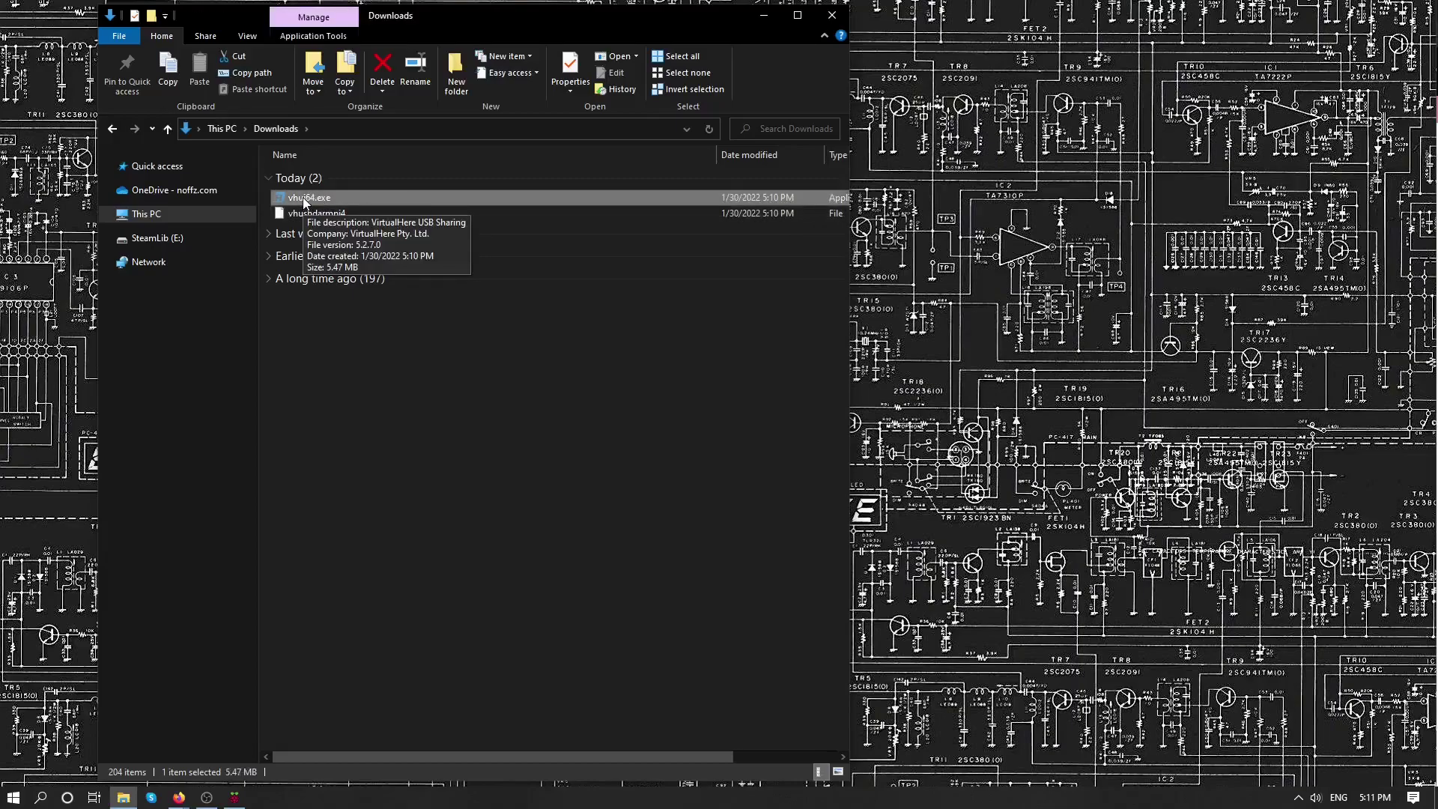
pyautogui.doubleClick(304, 199)
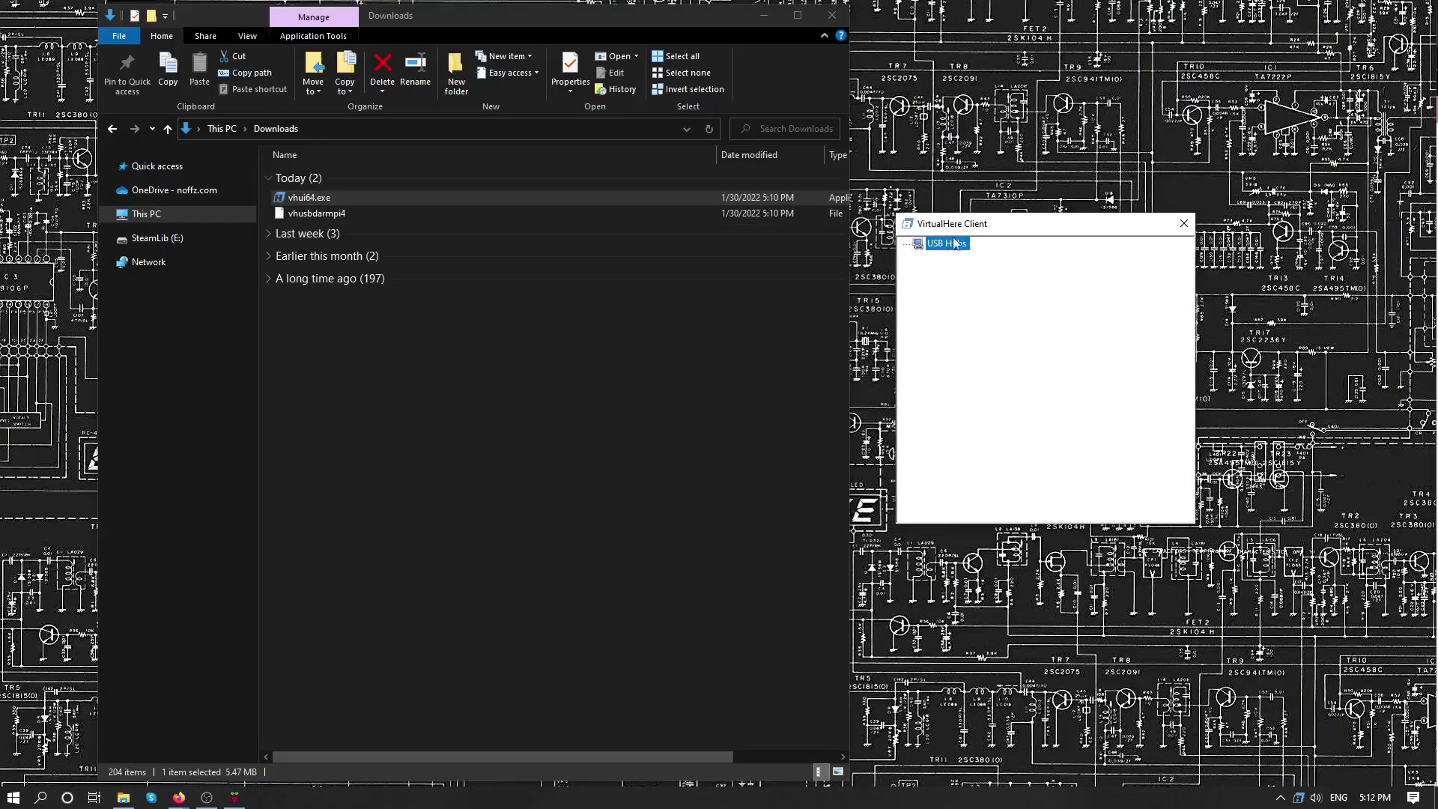
# Dismiss the USB Hubs context menu and close the VirtualHere Client window.
pyautogui.rightClick(951, 244)
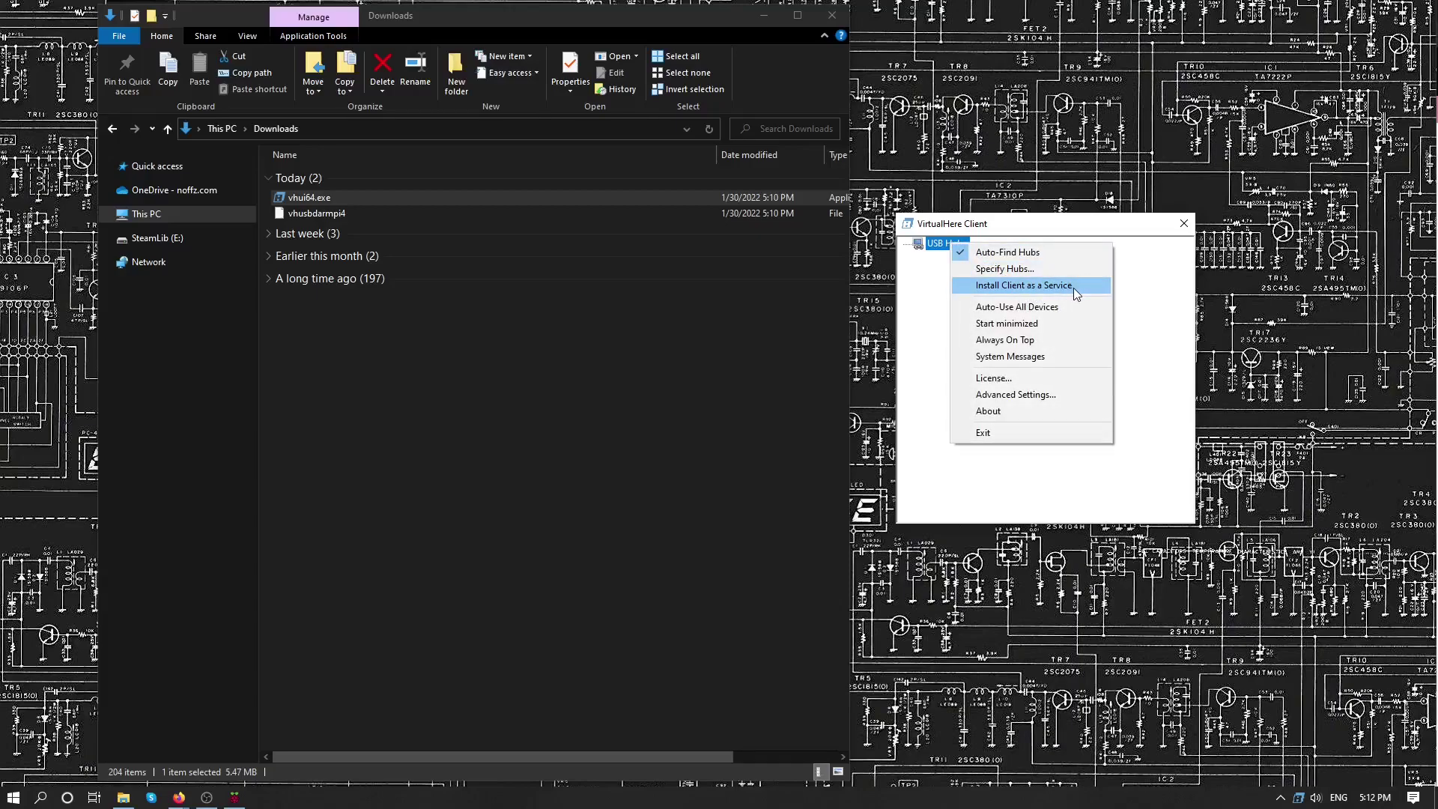
pyautogui.click(998, 164)
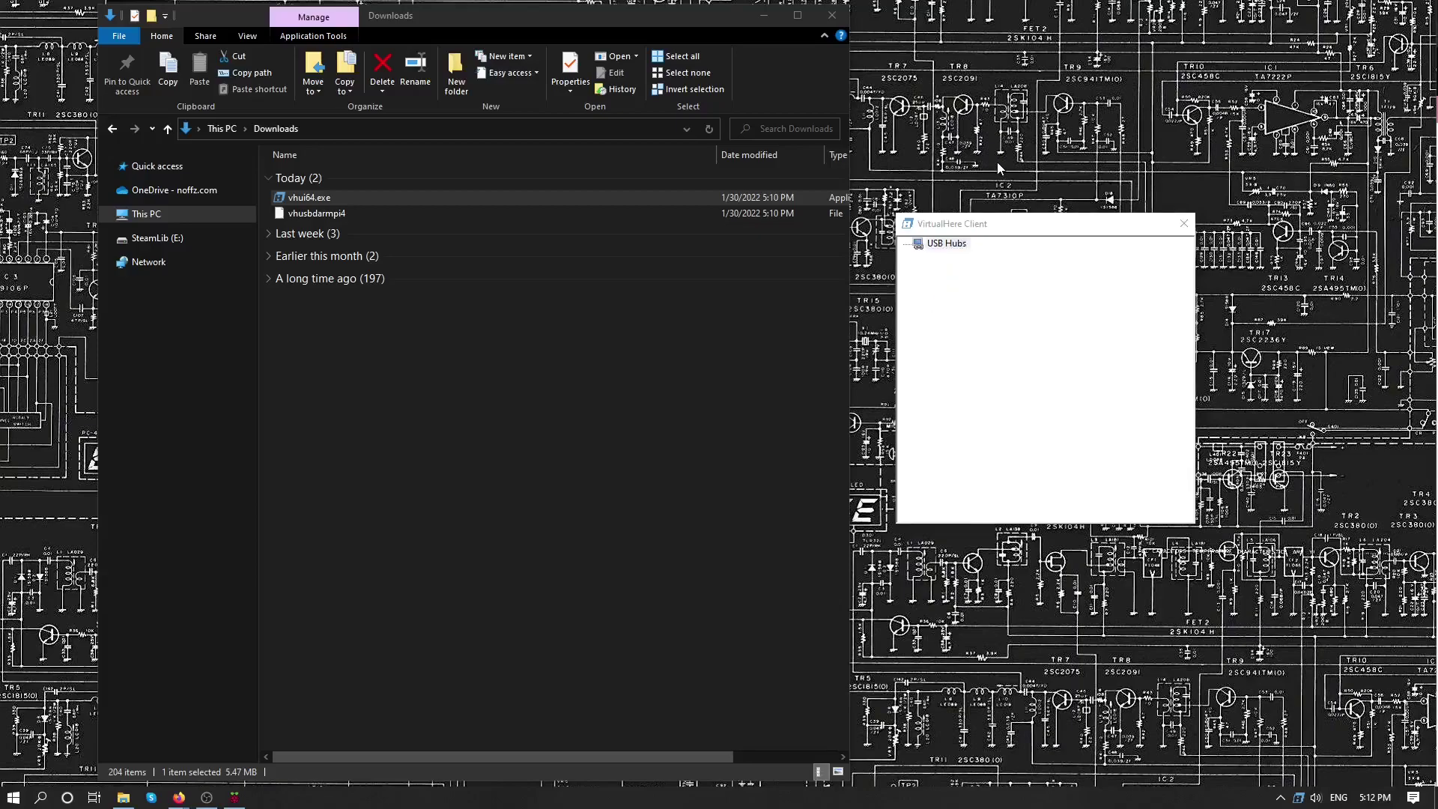
pyautogui.click(1175, 222)
# Restore the Raspberry Pi Imager window and centre it on screen.
pyautogui.click(1182, 223)
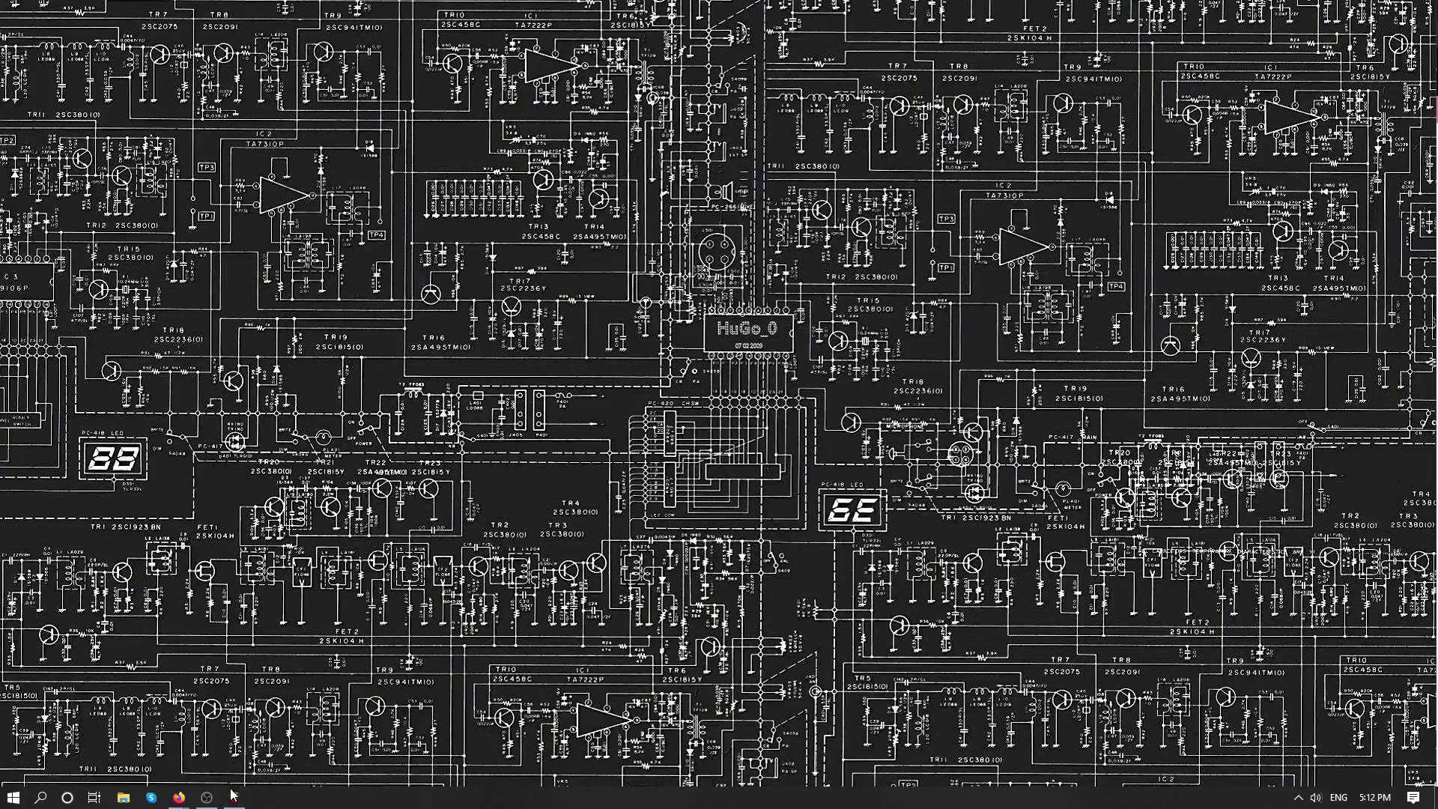
pyautogui.click(234, 798)
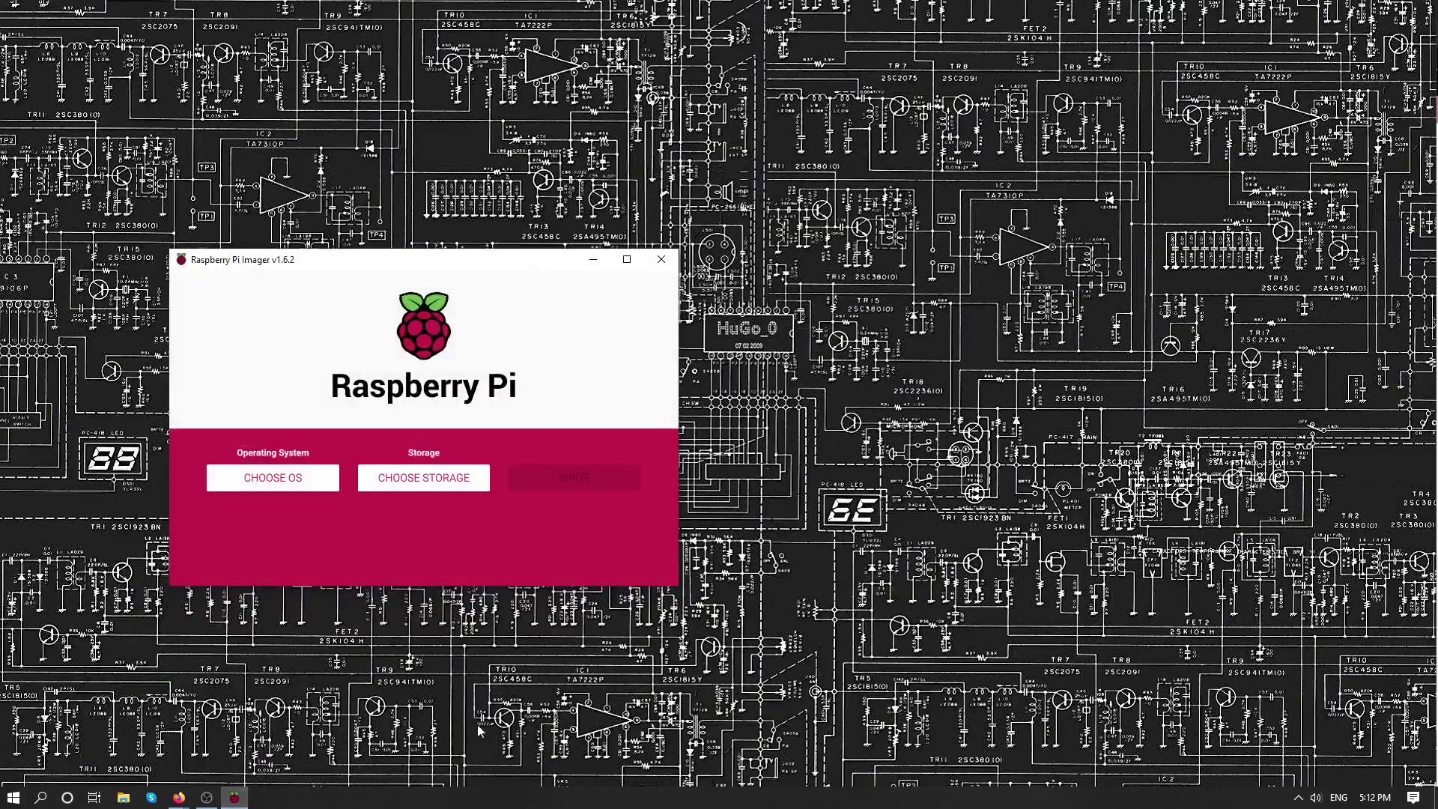
pyautogui.moveTo(296, 264); pyautogui.dragTo(600, 253)
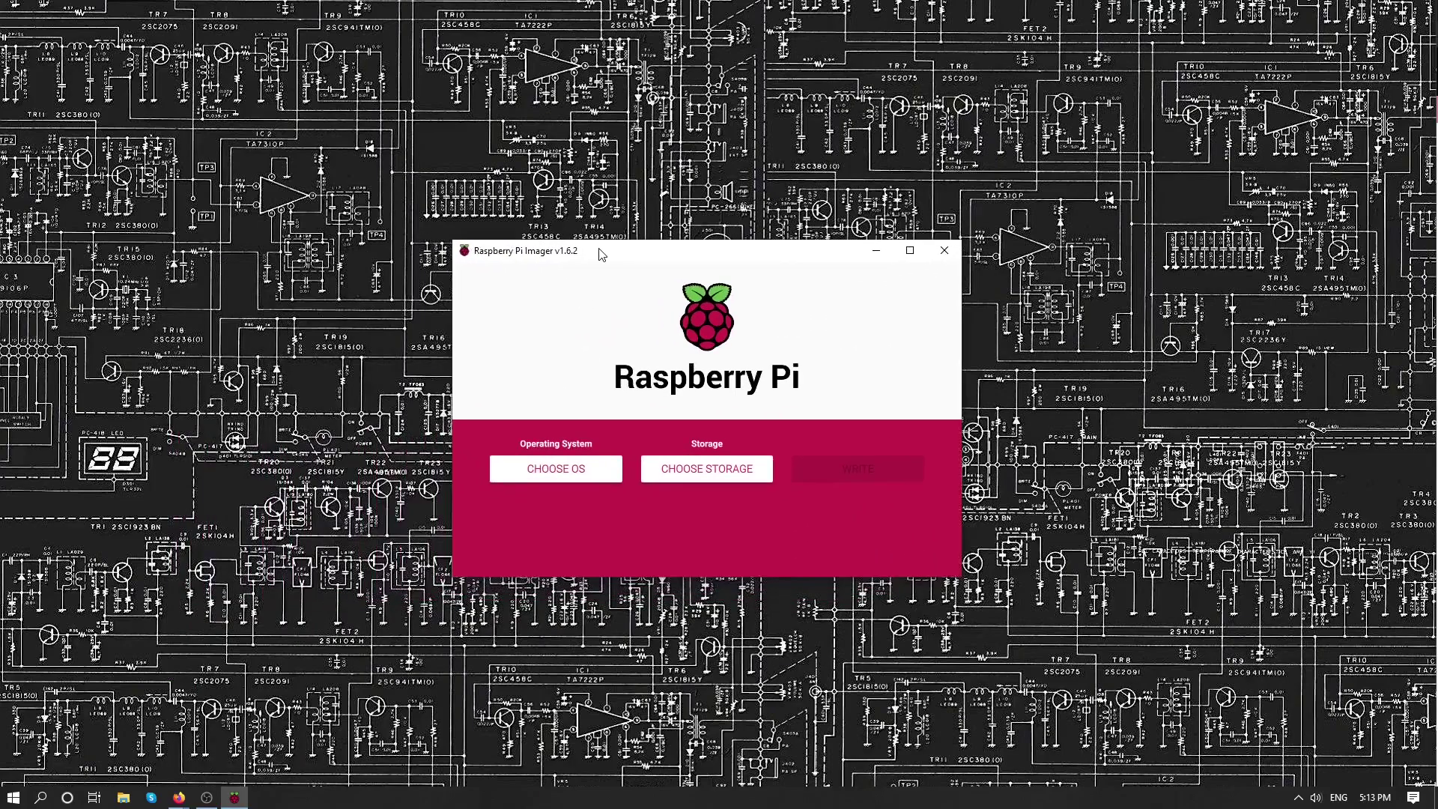
# Choose Raspberry Pi OS (32-bit) and the 31.9 GB USB mass storage device as target.
pyautogui.click(562, 477)
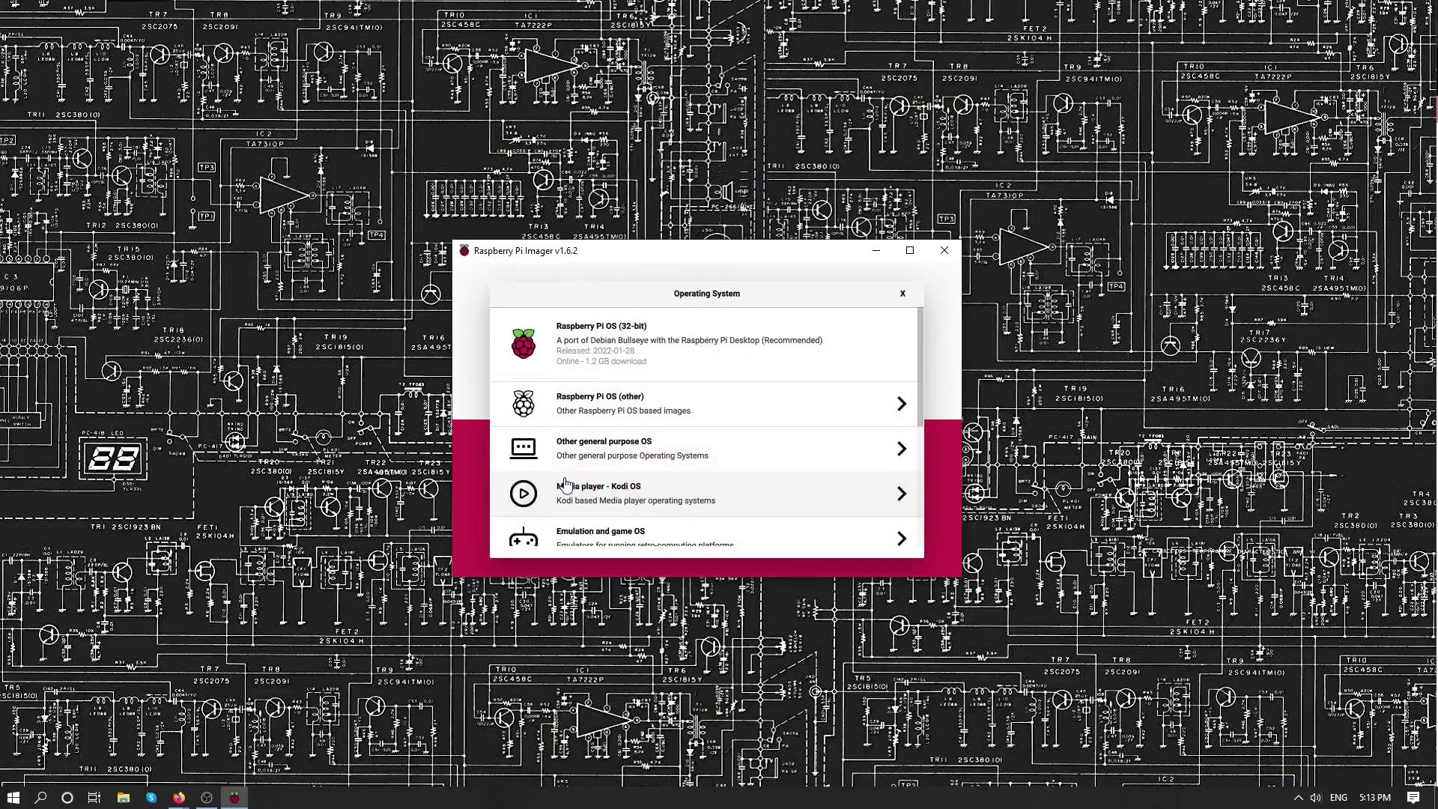
pyautogui.click(611, 343)
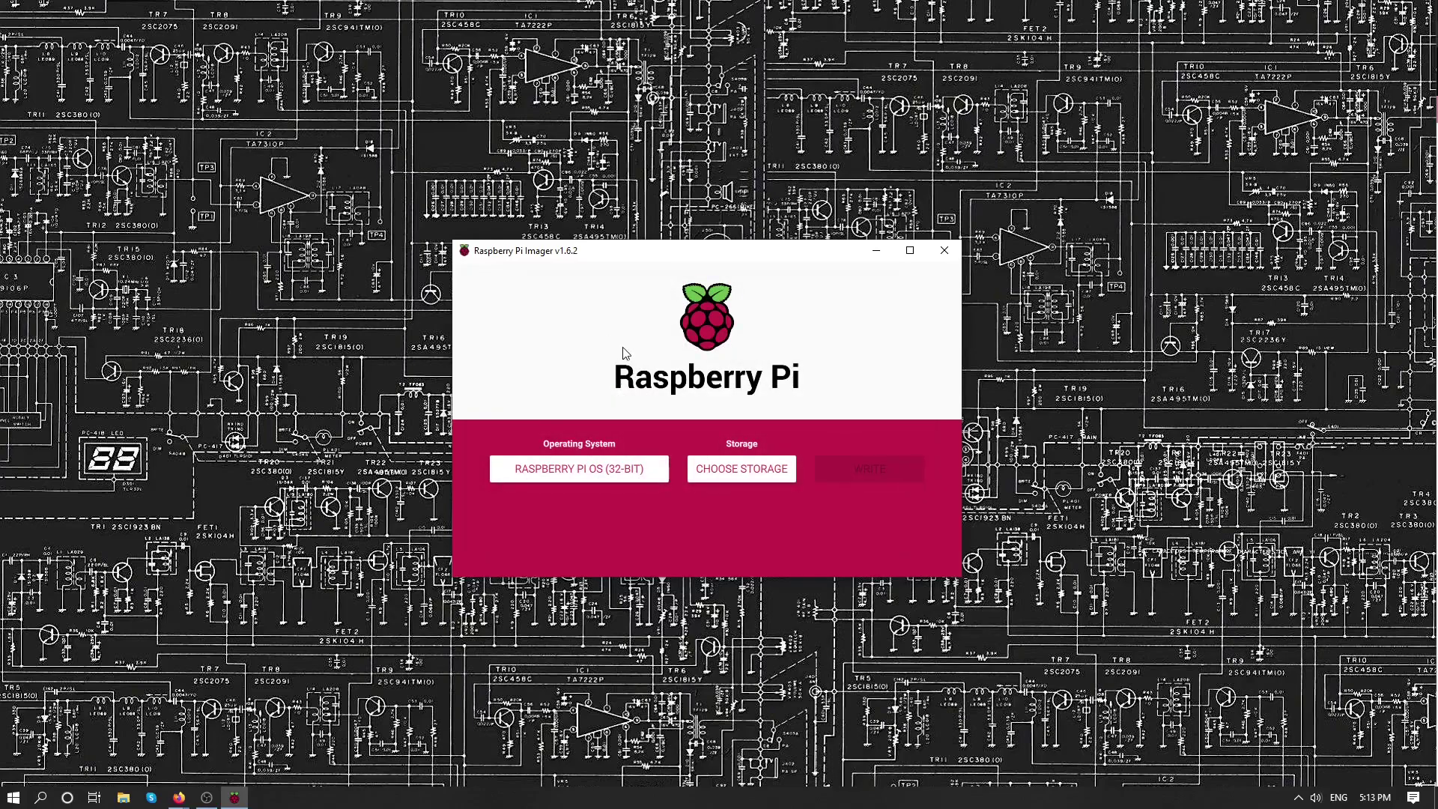
pyautogui.click(737, 474)
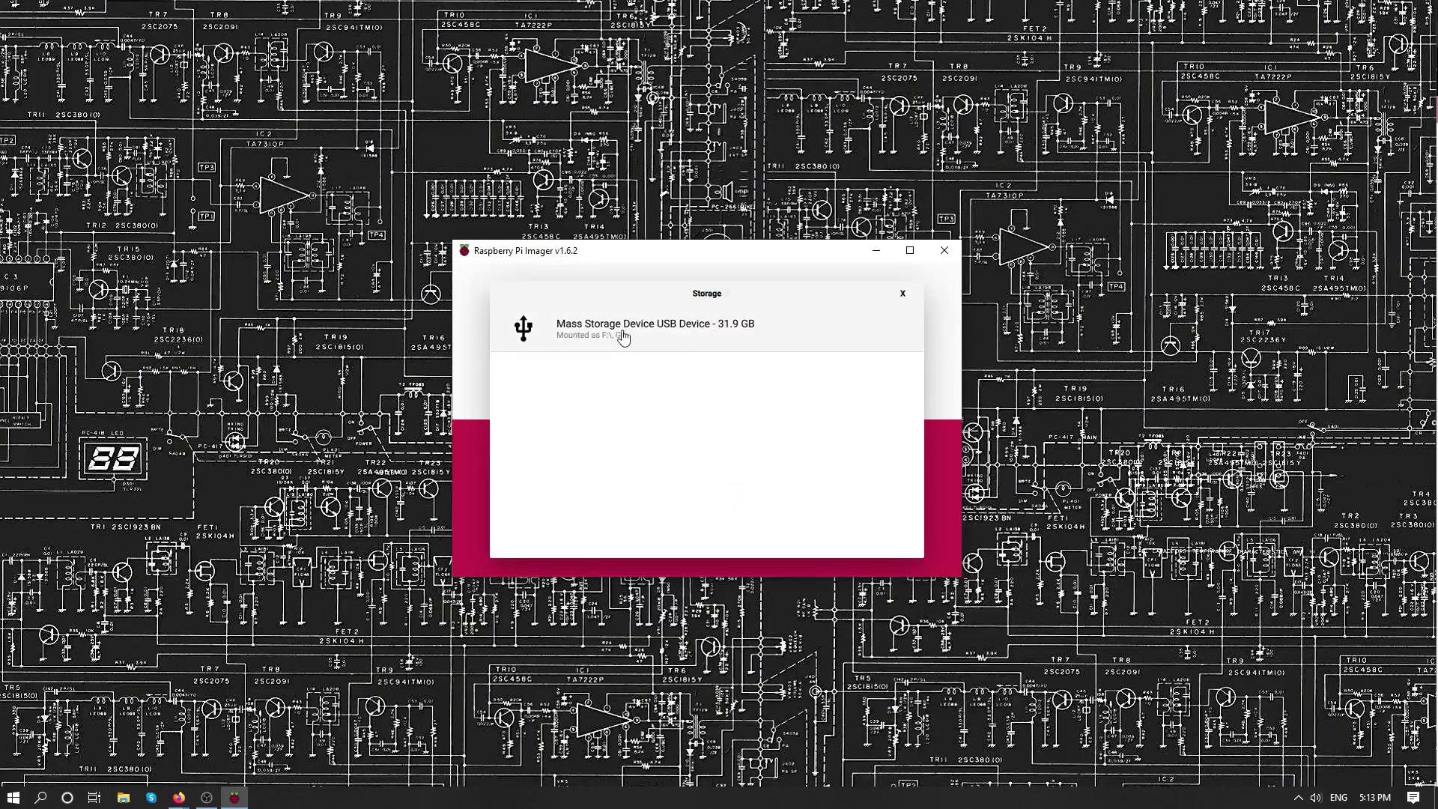
pyautogui.click(695, 343)
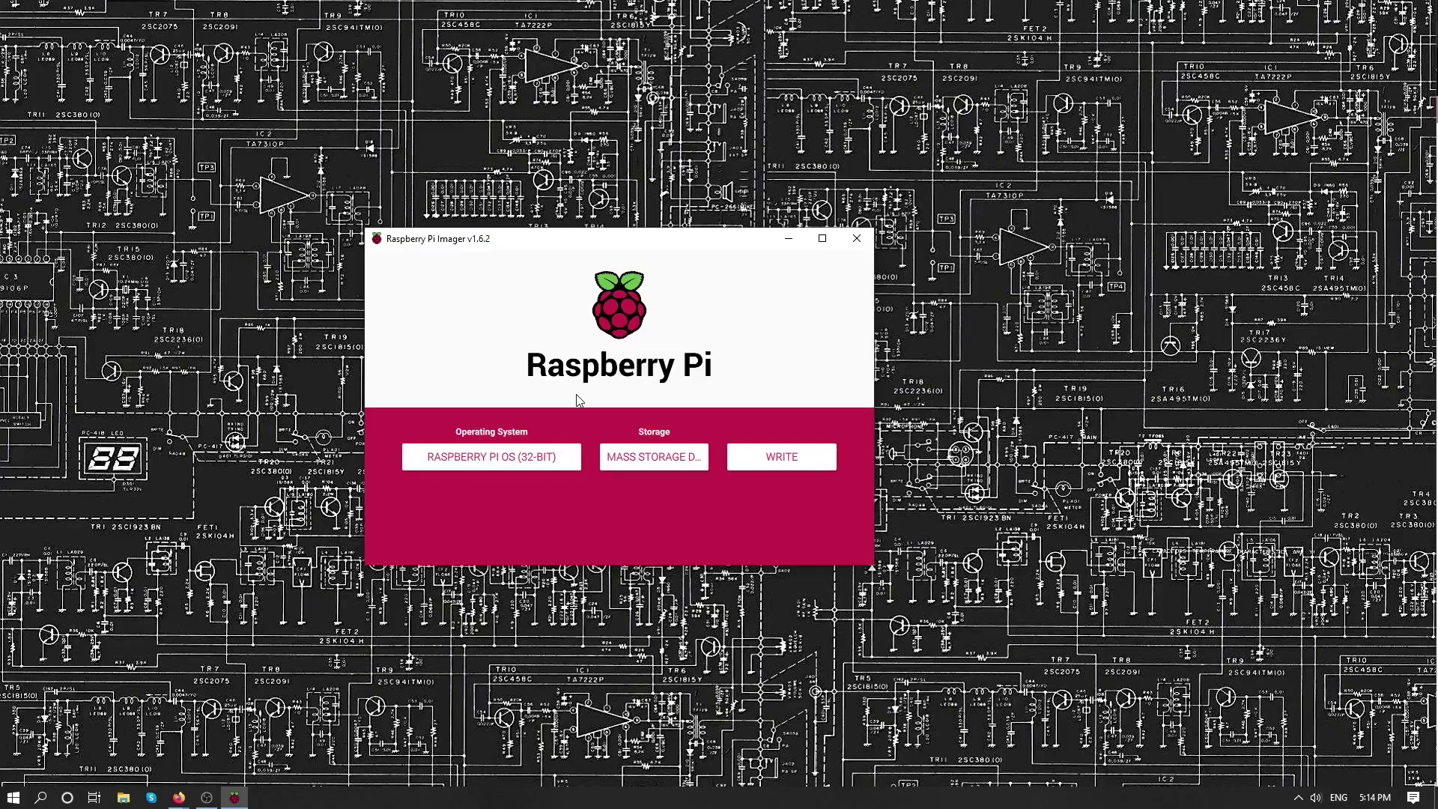
# In the advanced options (Ctrl+Shift+X), set the hostname to HubPi.
pyautogui.hotkey('ctrl', 'shift', 'x')
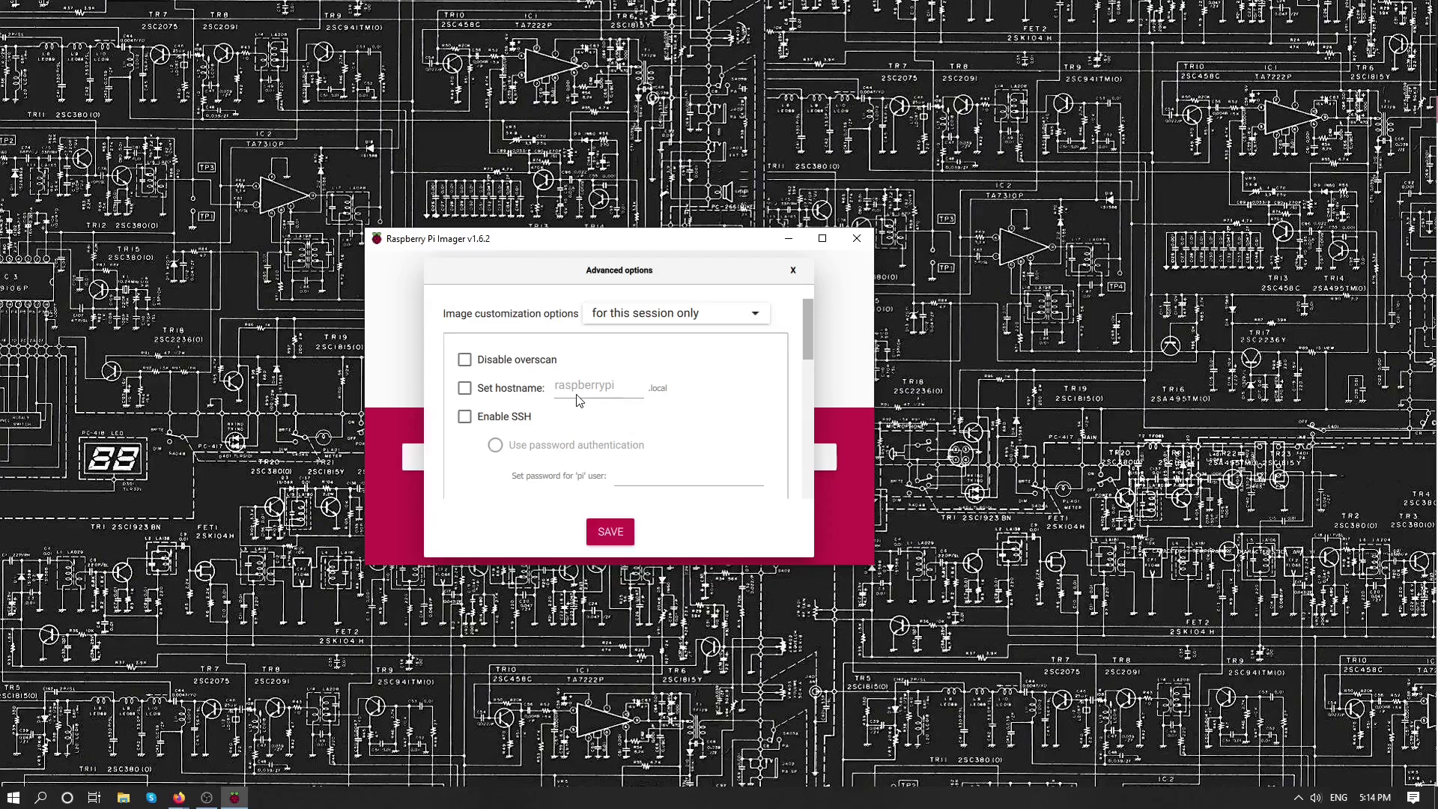
pyautogui.click(464, 389)
pyautogui.click(569, 387)
pyautogui.click(628, 376)
pyautogui.press('BackSpace')
pyautogui.press('BackSpace')
pyautogui.press('BackSpace')
pyautogui.press('BackSpace')
pyautogui.press('BackSpace')
pyautogui.press('BackSpace')
pyautogui.press('BackSpace')
pyautogui.press('BackSpace')
pyautogui.press('BackSpace')
pyautogui.press('BackSpace')
pyautogui.write('Pi')
pyautogui.press('BackSpace')
pyautogui.press('BackSpace')
pyautogui.write('HubPi')
# Enable SSH with password authentication and enter the pi user's password.
pyautogui.click(466, 417)
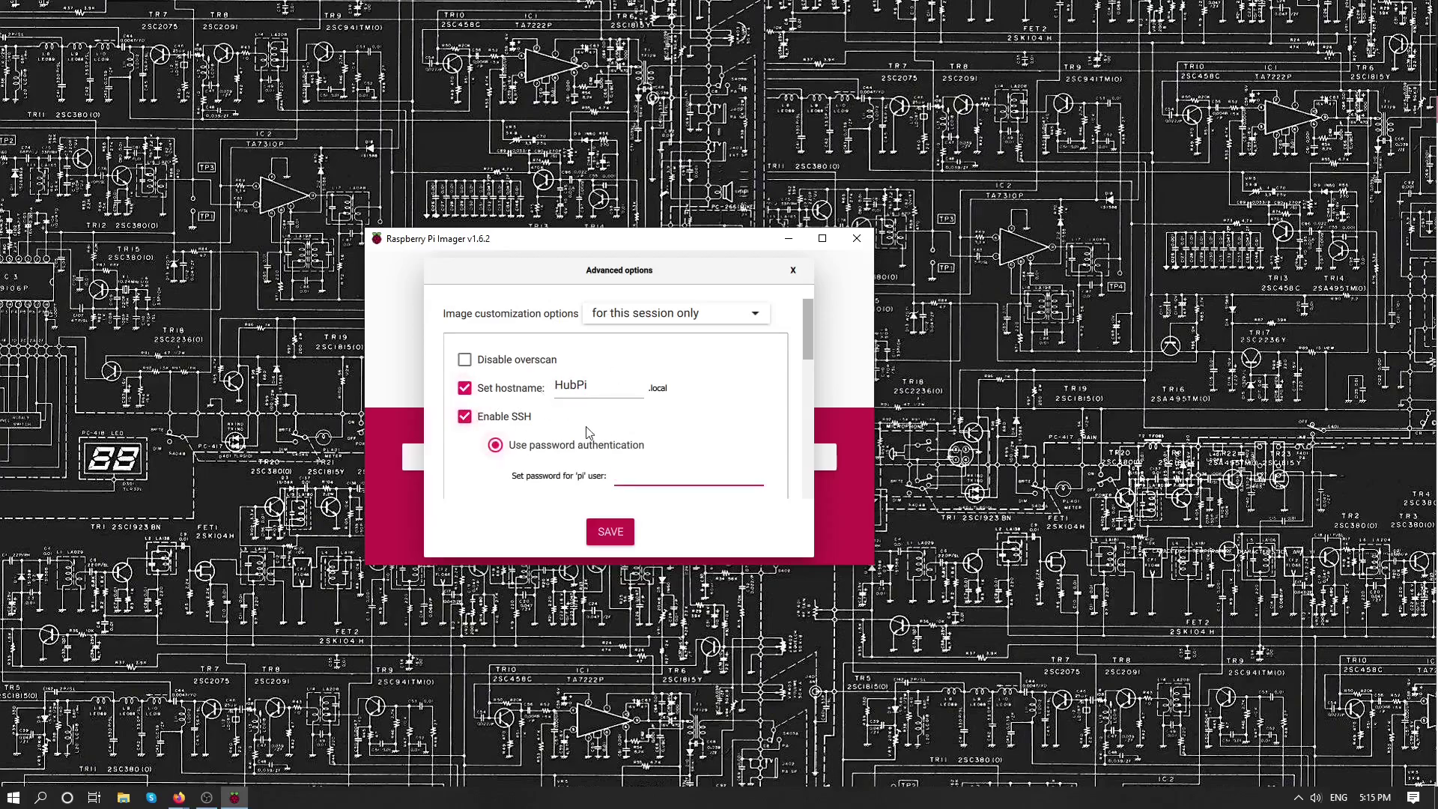
pyautogui.scroll(-5, 660, 405)
pyautogui.scroll(3, 652, 397)
pyautogui.scroll(1, 650, 411)
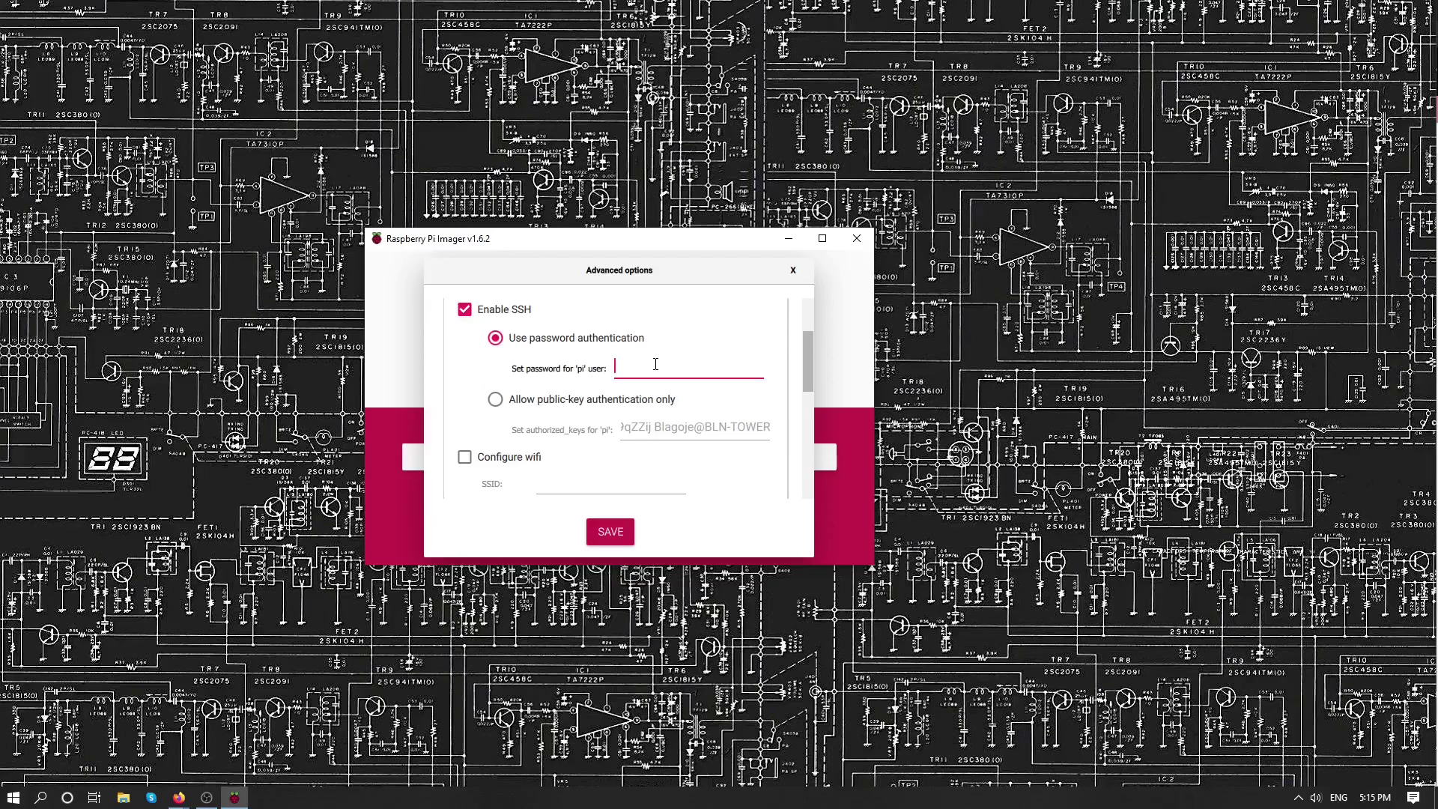
pyautogui.write('********')
# Turn on wifi configuration and fill in the network SSID.
pyautogui.scroll(-2, 614, 456)
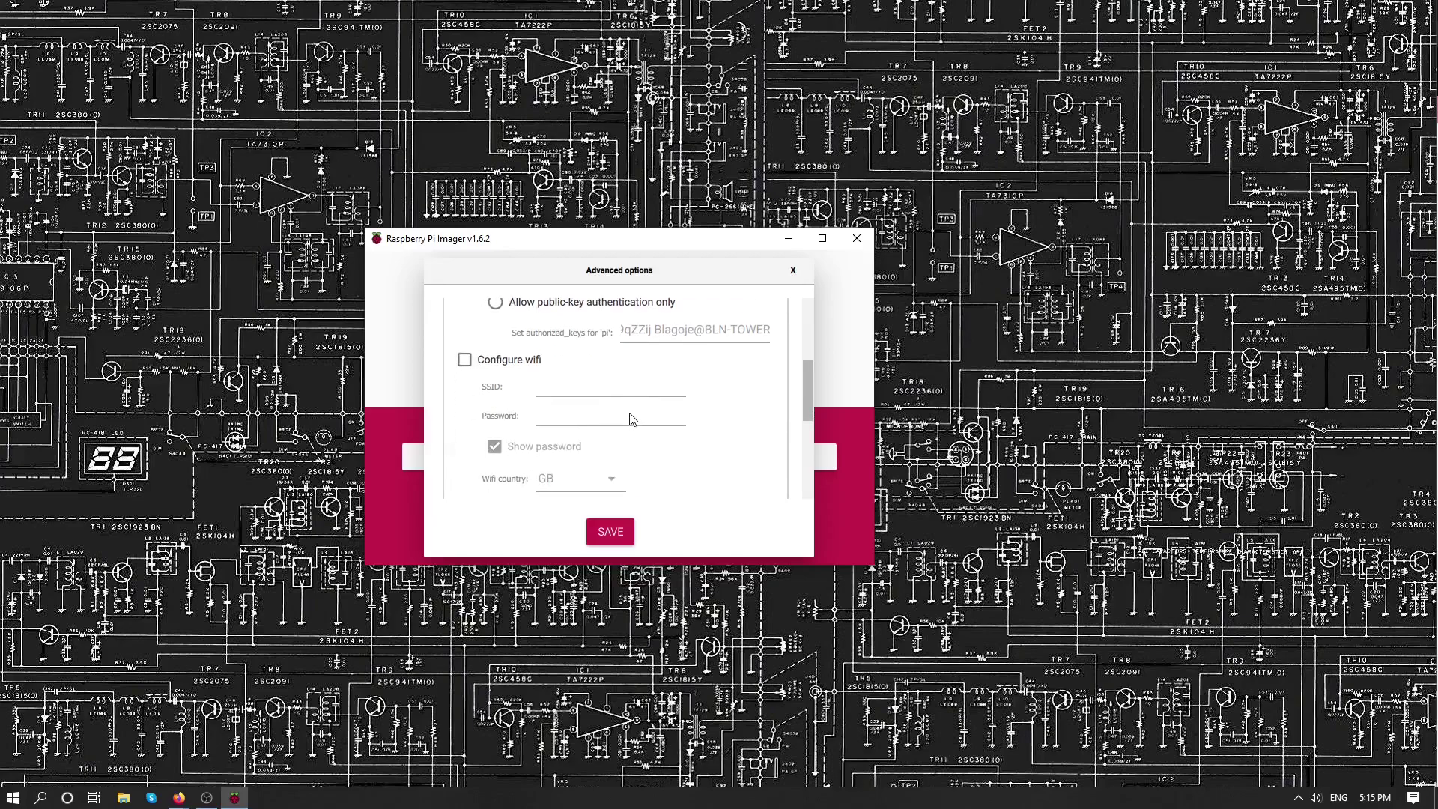
pyautogui.scroll(2, 627, 418)
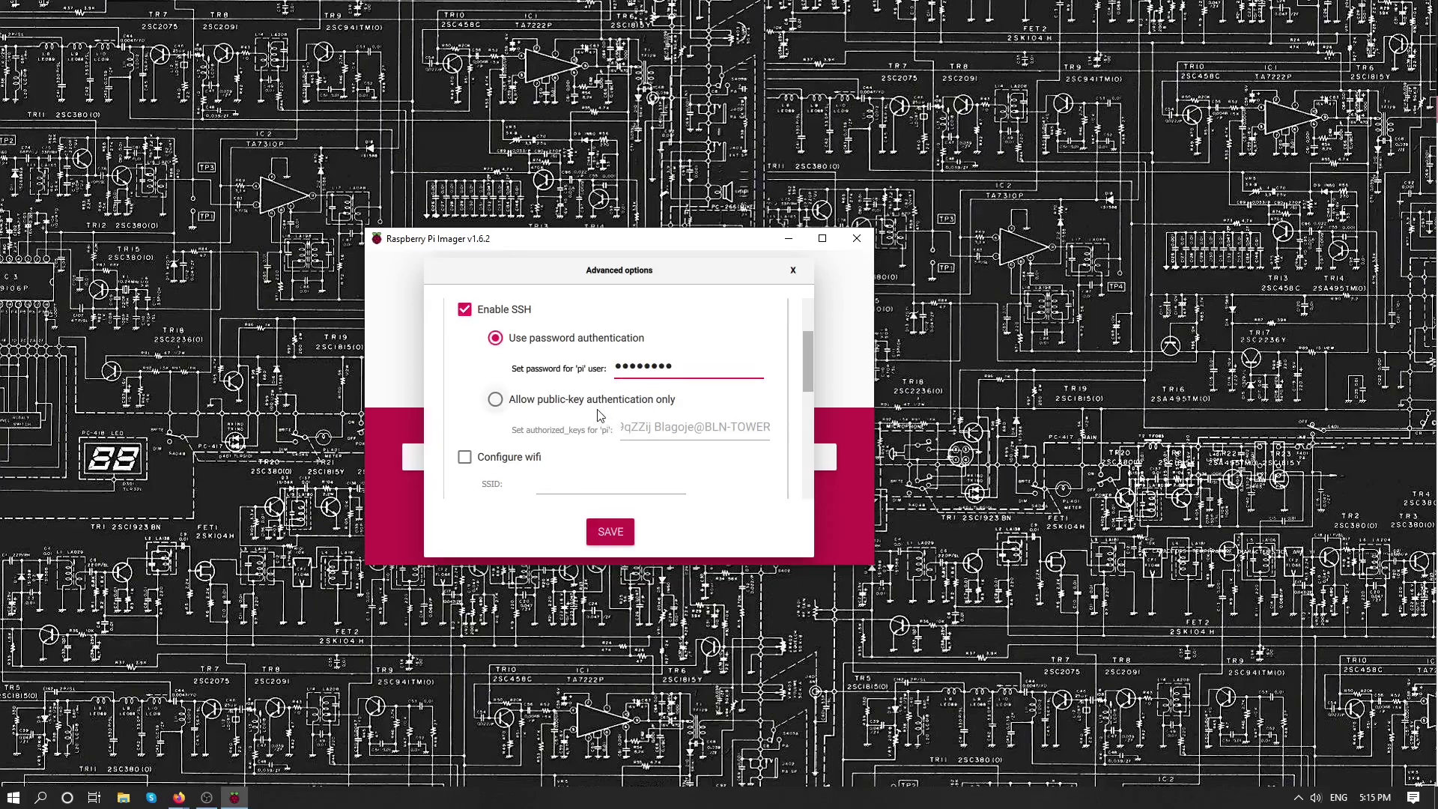
pyautogui.scroll(-2, 491, 397)
pyautogui.click(465, 361)
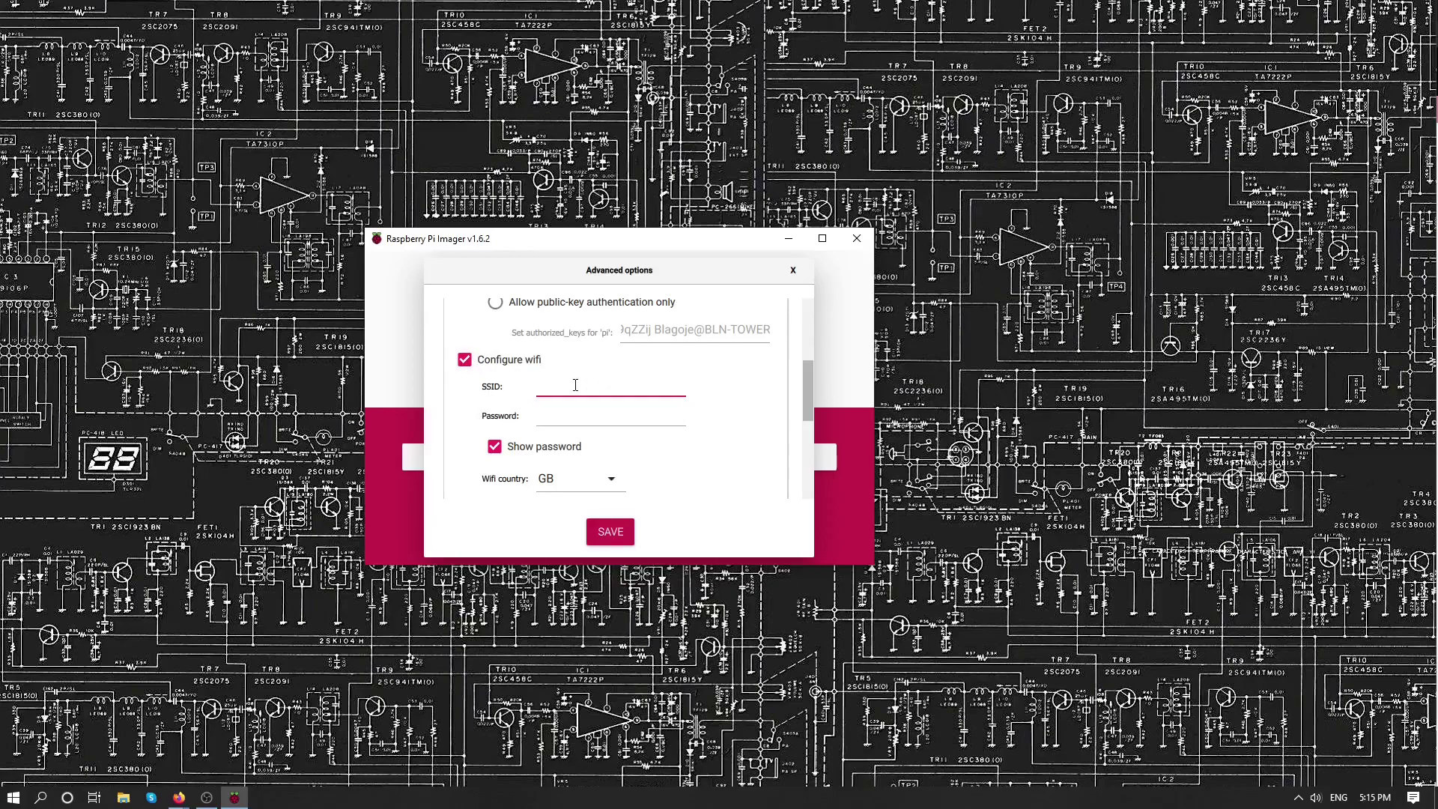
pyautogui.scroll(5, 599, 390)
pyautogui.scroll(-2, 663, 404)
pyautogui.scroll(1, 666, 408)
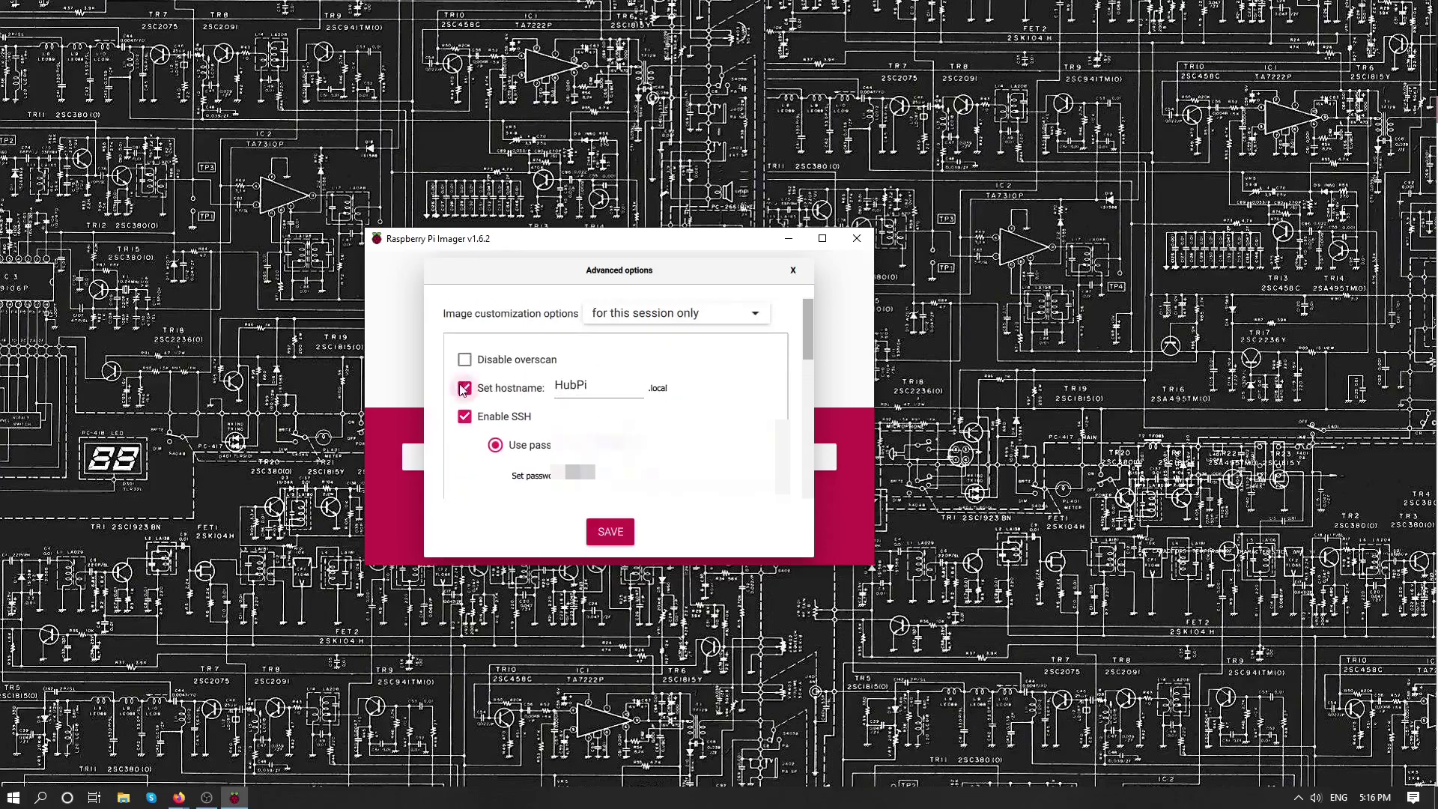
pyautogui.scroll(-1, 609, 416)
pyautogui.scroll(-2, 610, 417)
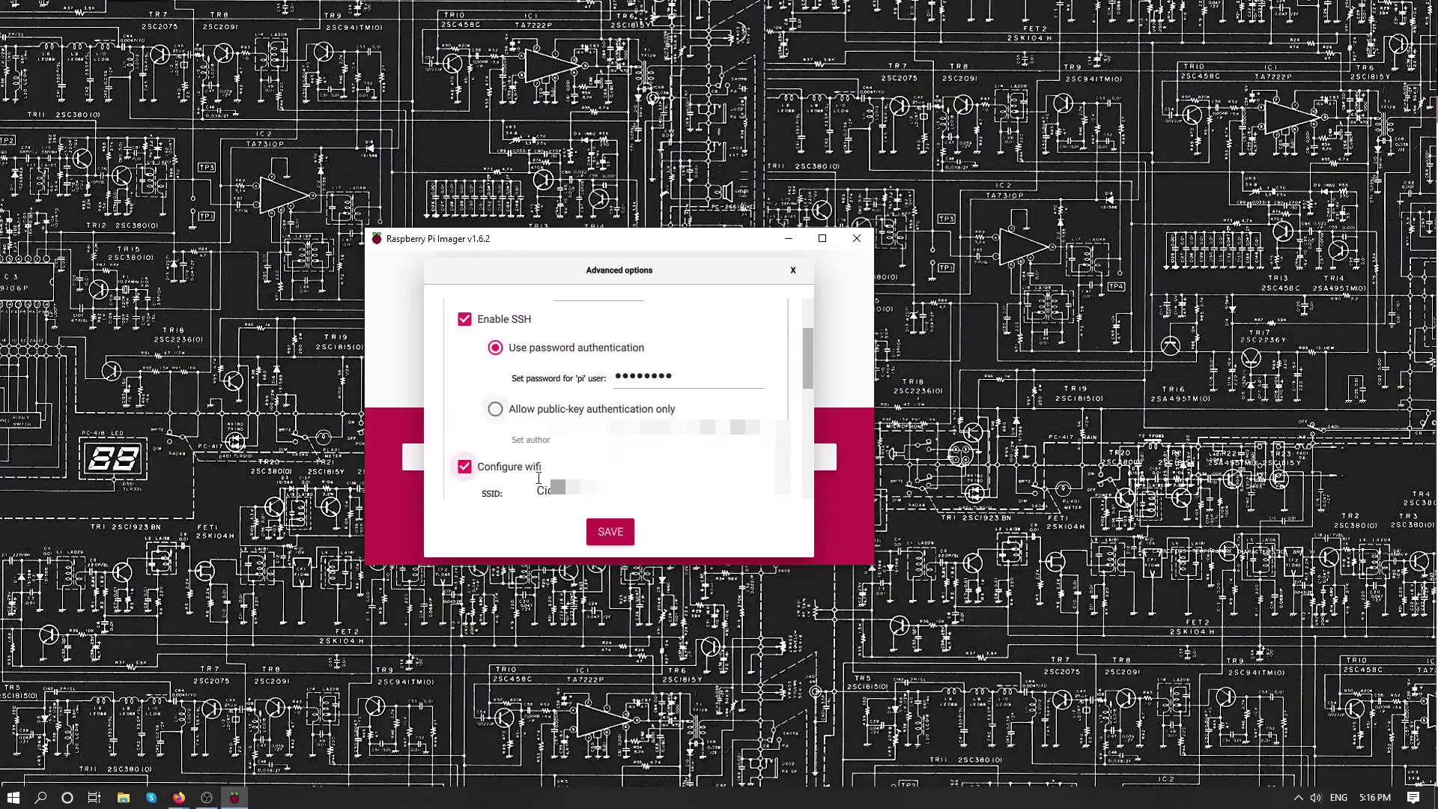
# Save the customisation, write Raspberry Pi OS (32-bit) to the USB device, then close Imager.
pyautogui.click(604, 531)
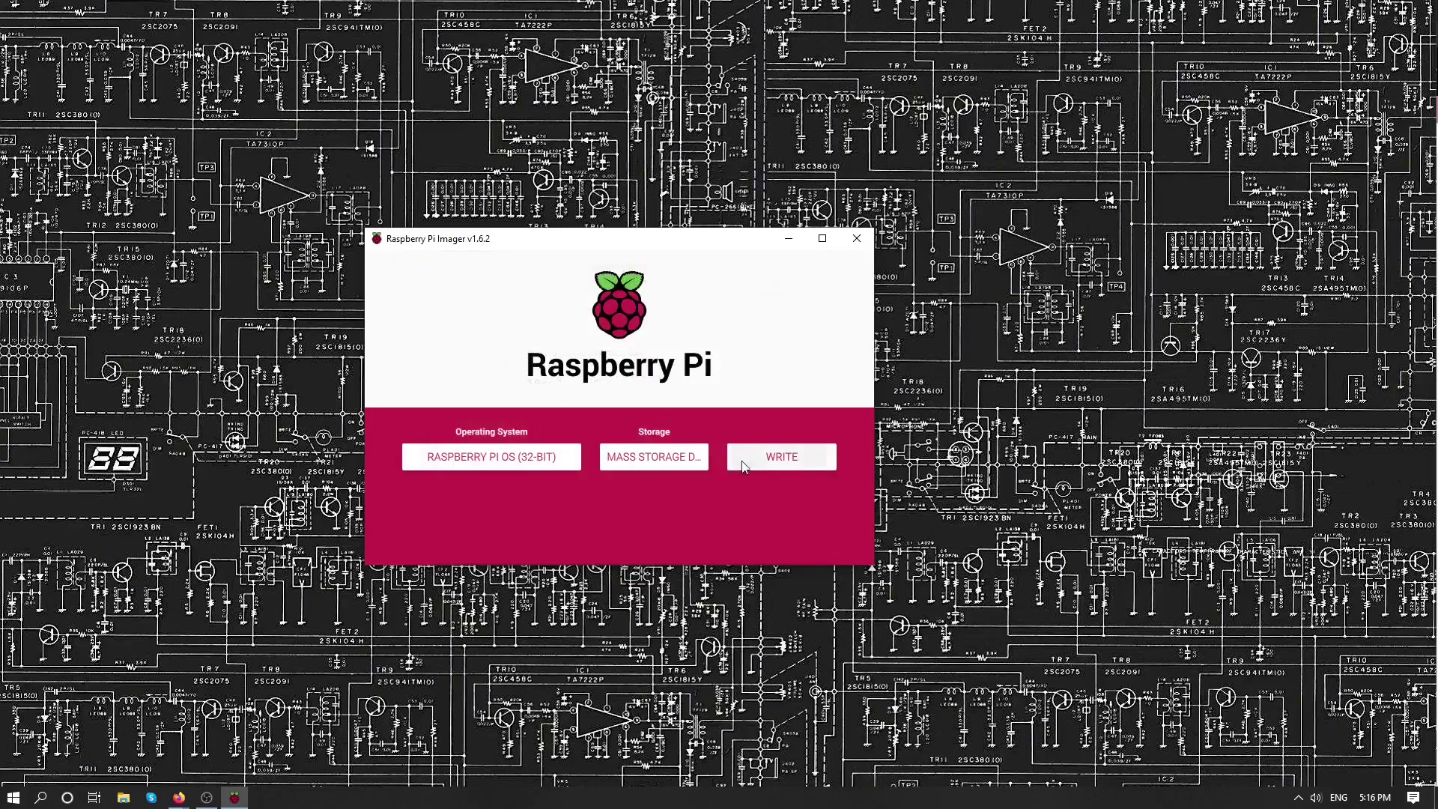
pyautogui.click(744, 456)
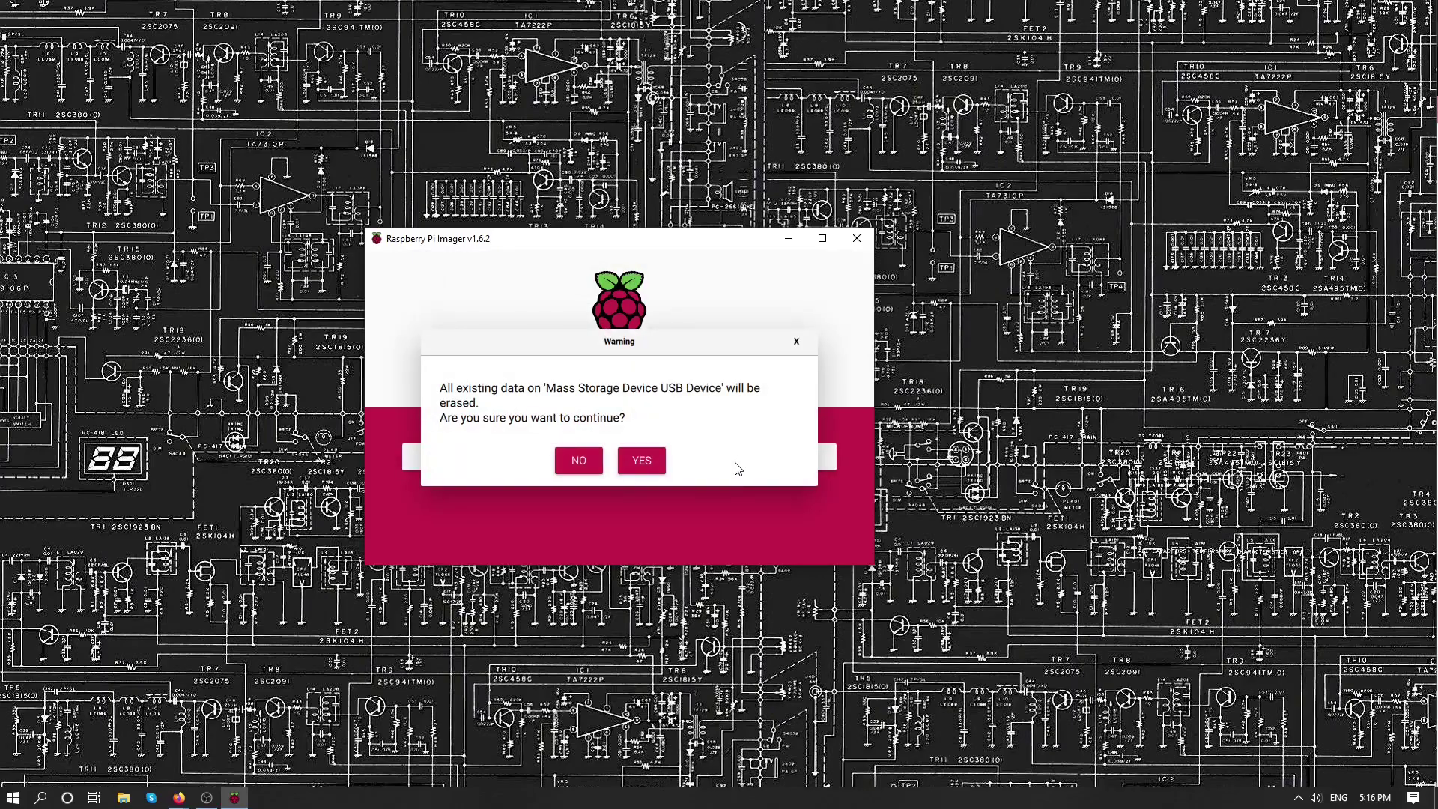
pyautogui.click(643, 462)
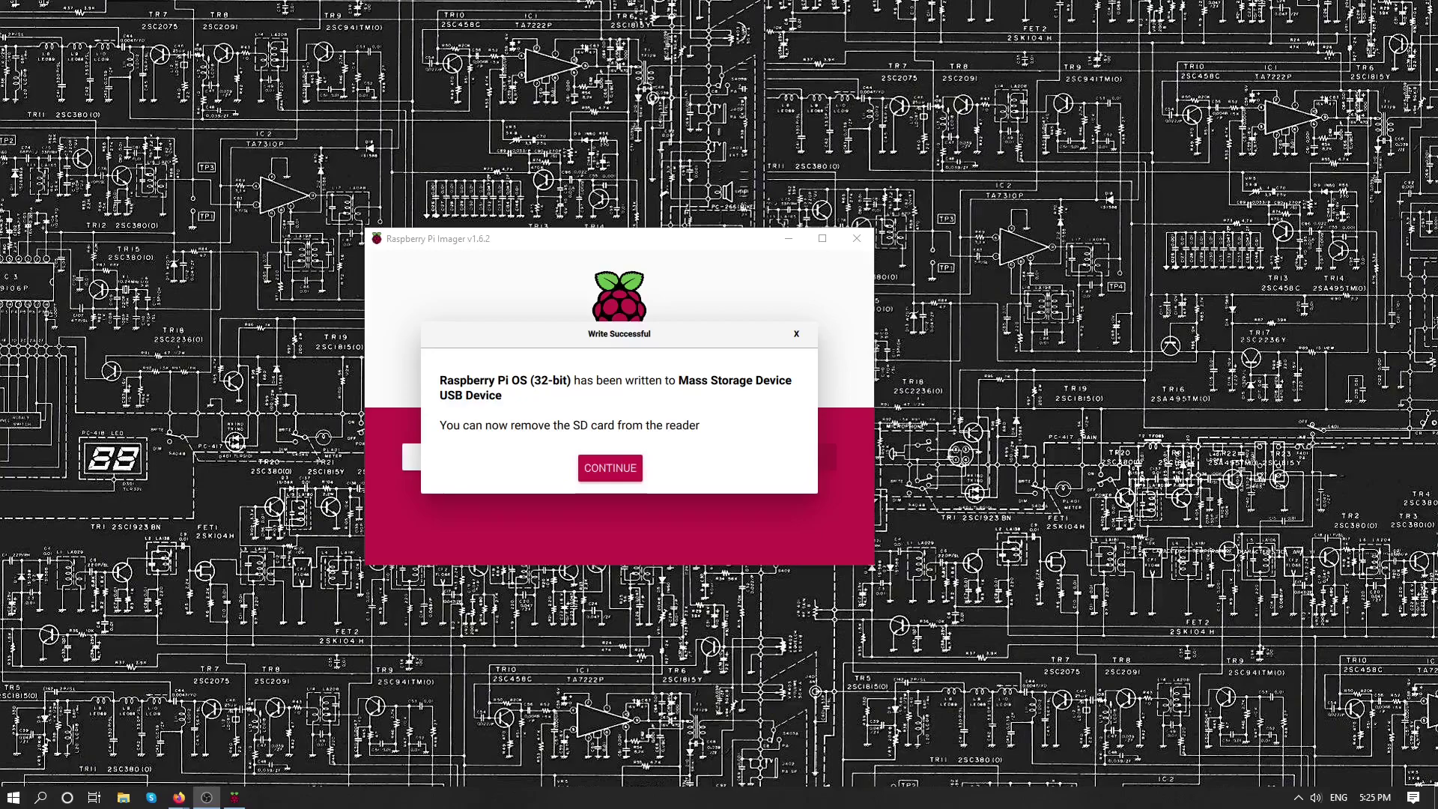
pyautogui.click(597, 475)
pyautogui.click(856, 238)
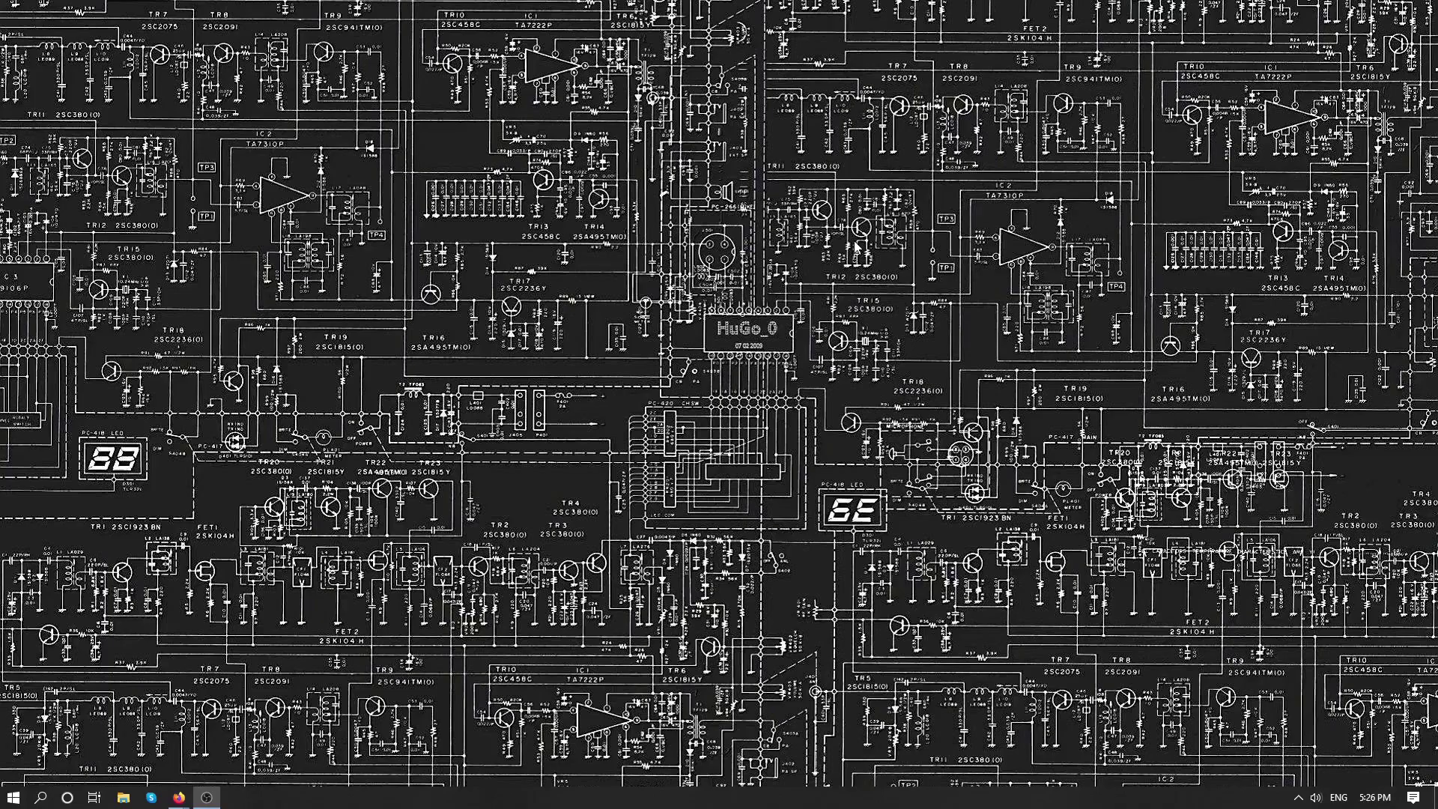
# Launch PuTTY from the Start menu search.
pyautogui.press('super')
pyautogui.write('putty')
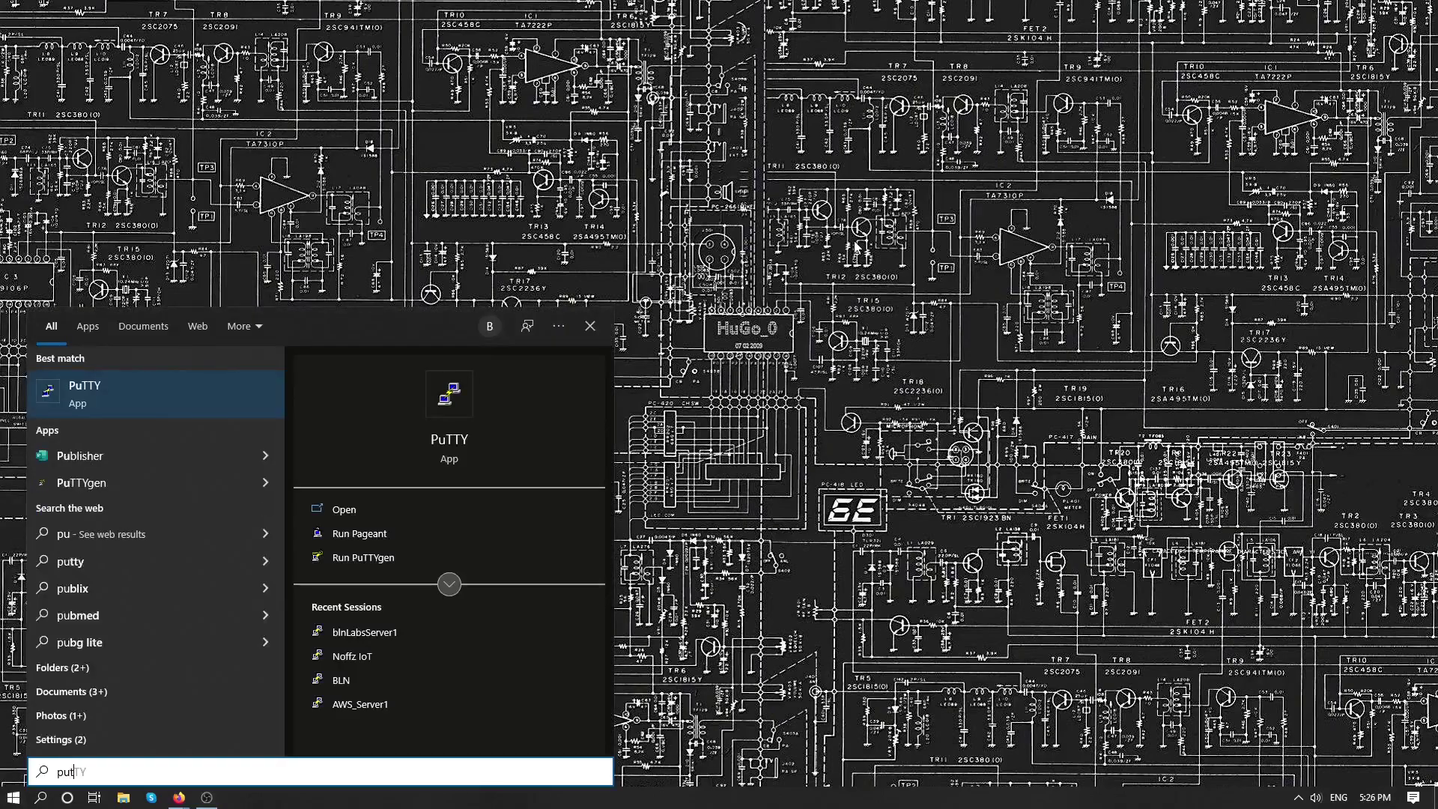
pyautogui.press('Return')
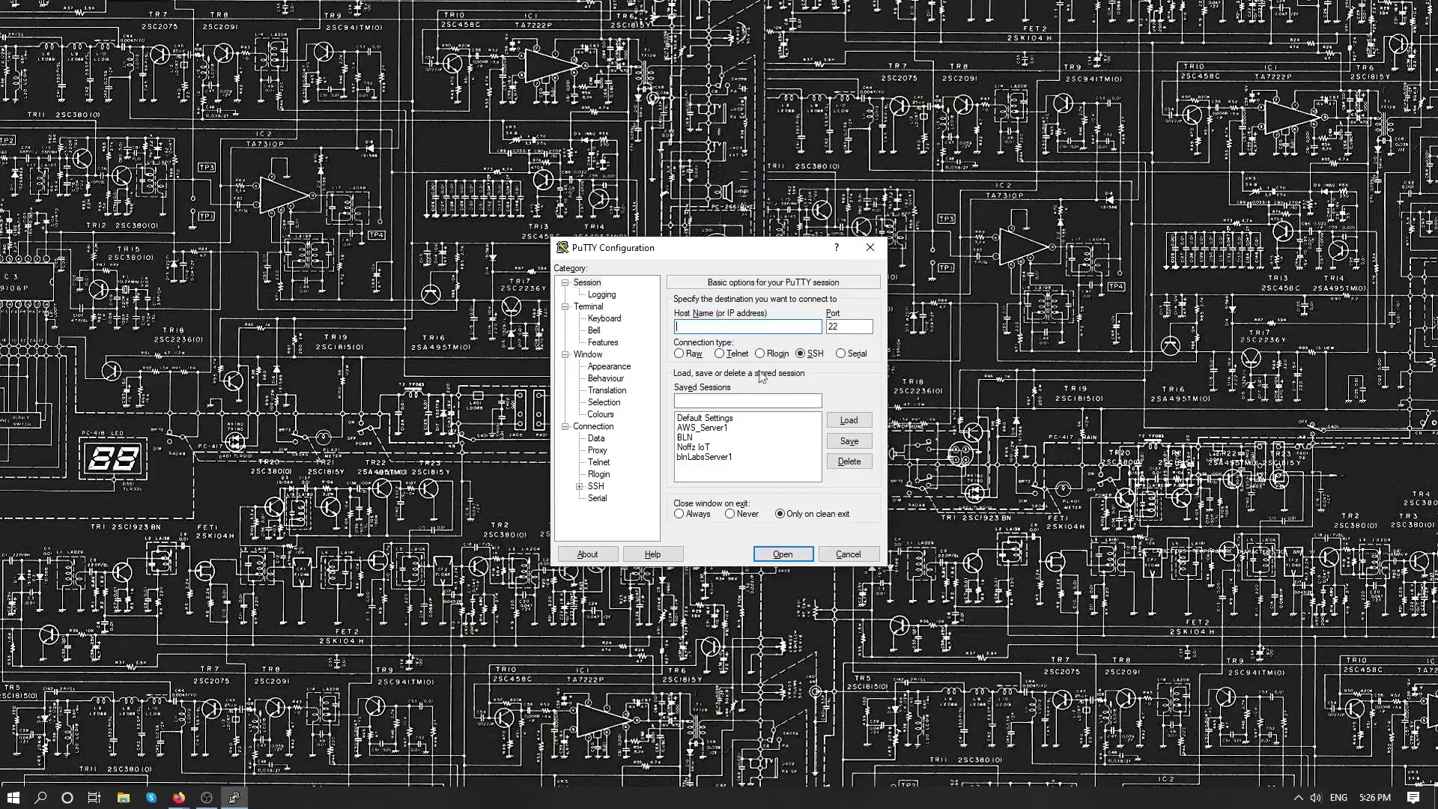
pyautogui.click(808, 356)
pyautogui.click(740, 328)
pyautogui.write('pi@')
pyautogui.write('HubPi')
pyautogui.write('.local')
pyautogui.press('Return')
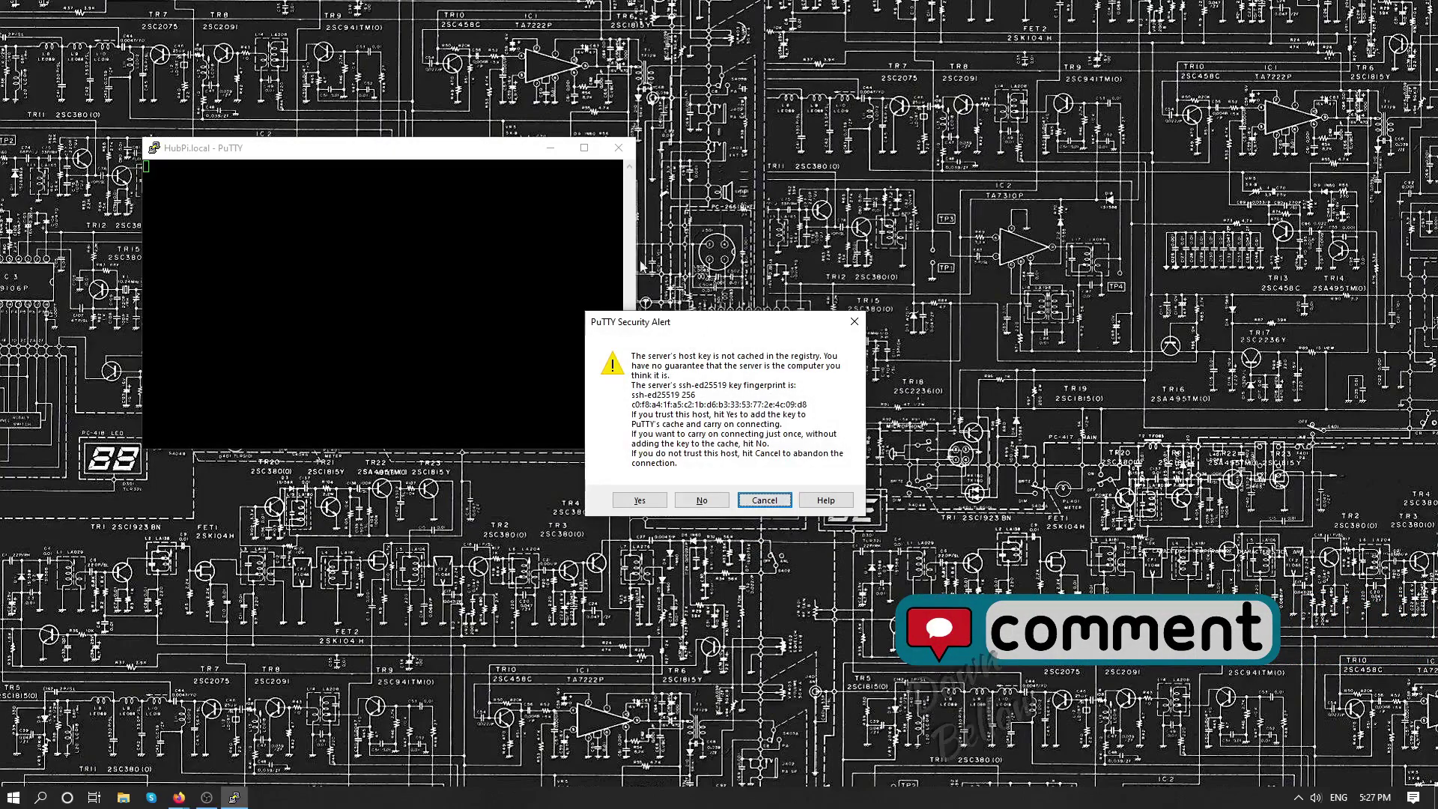
# Trust the Pi's host key, log in as pi, and clear the terminal.
pyautogui.click(637, 500)
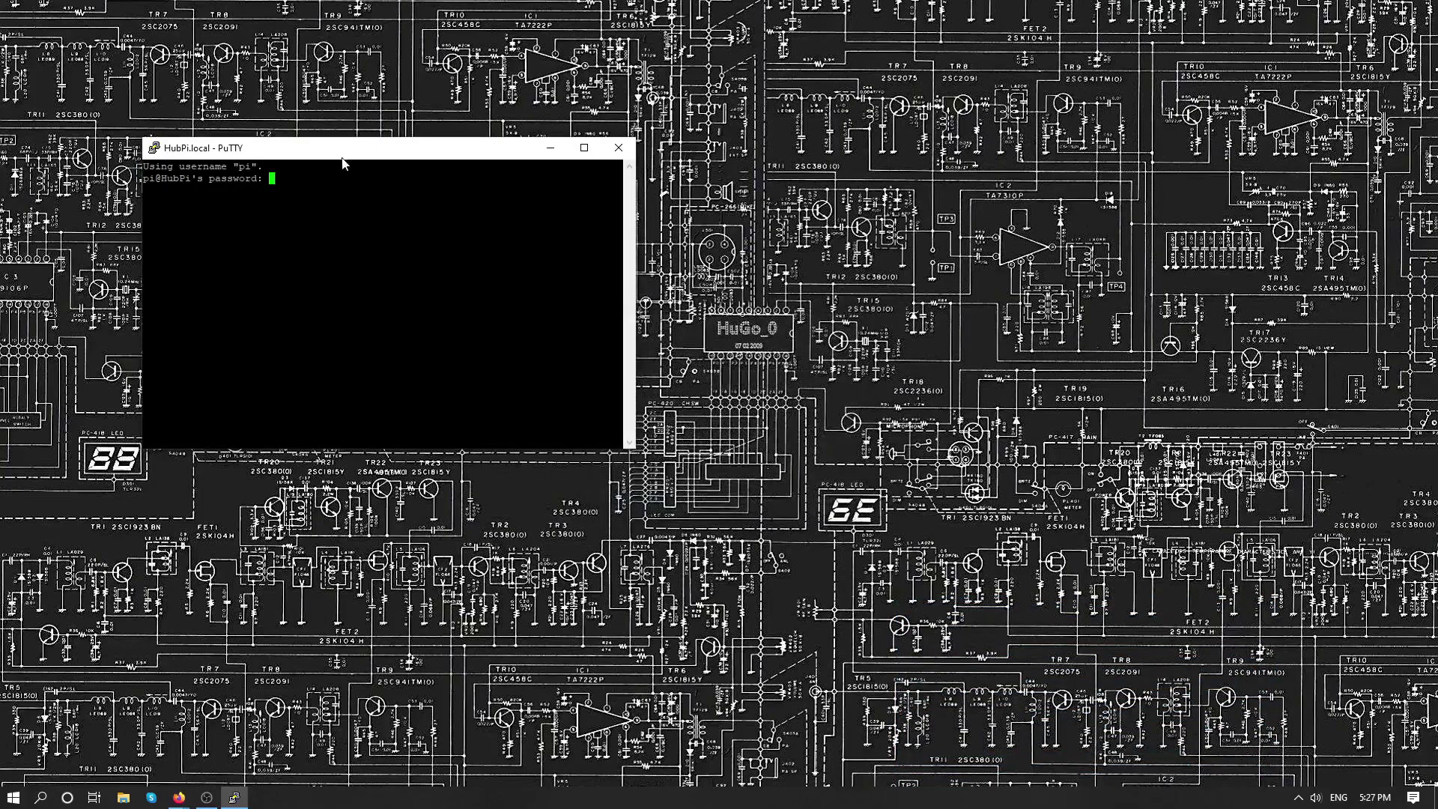
pyautogui.moveTo(391, 152); pyautogui.dragTo(707, 263)
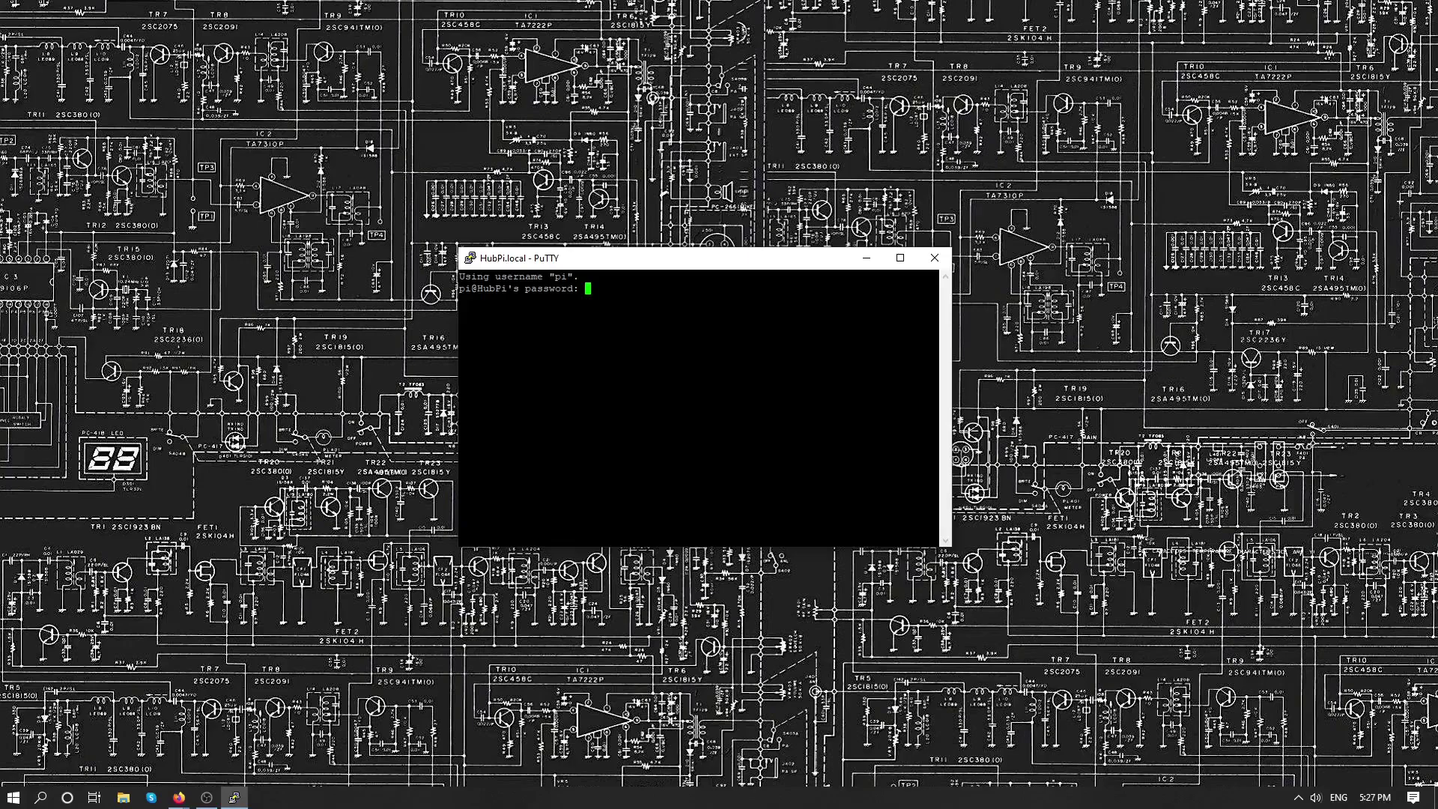
pyautogui.press('Return')
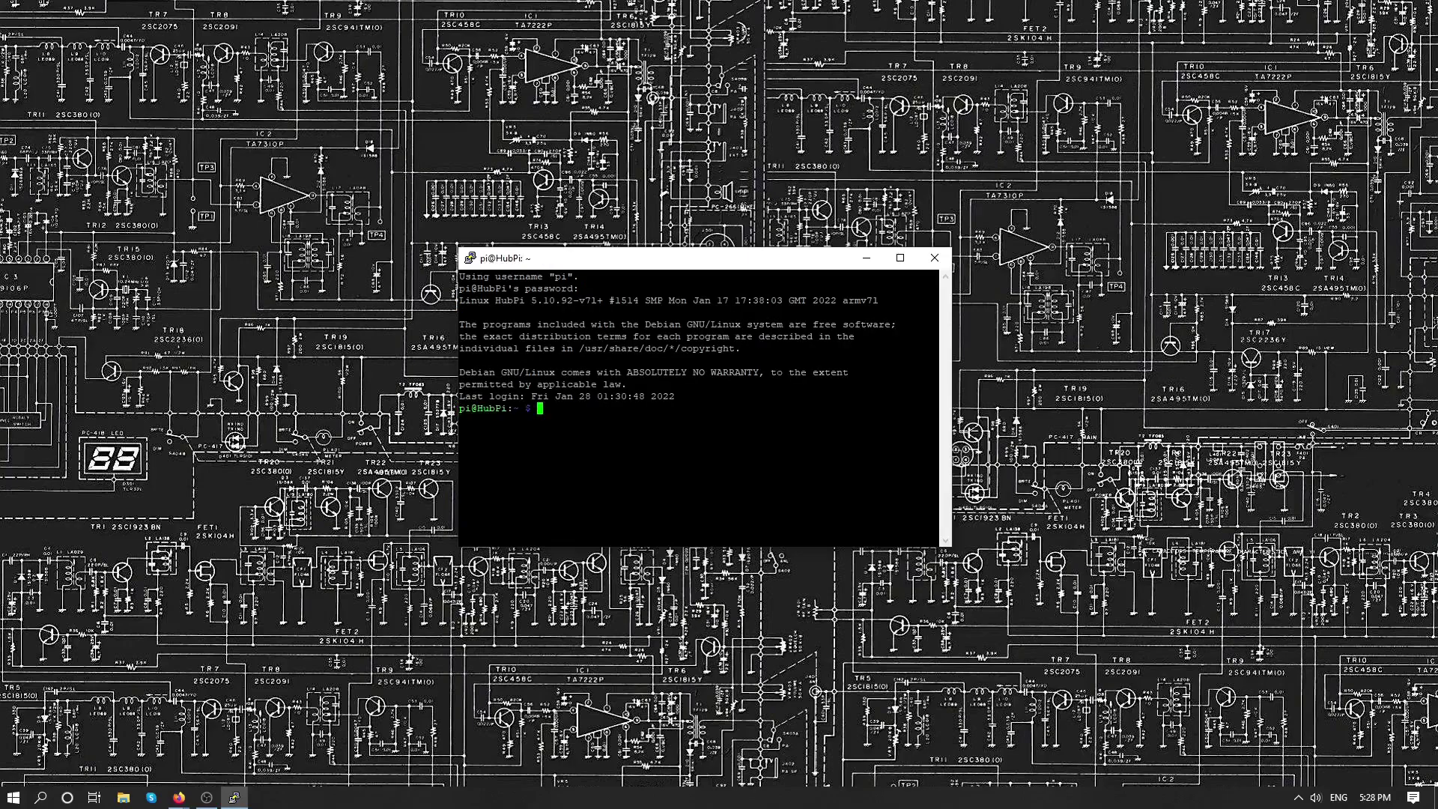
pyautogui.write('clear')
pyautogui.press('Return')
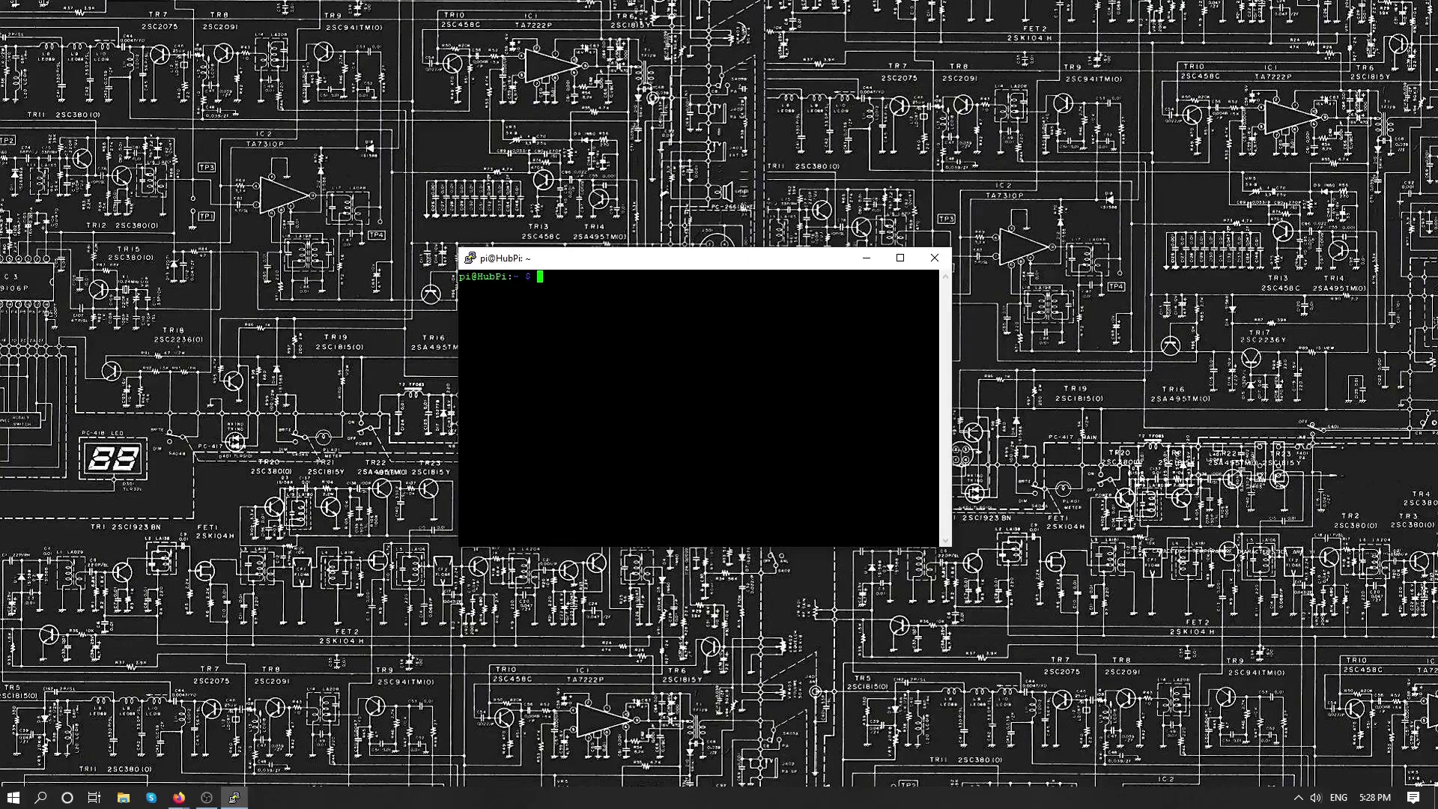
# Run sudo apt update, then sudo apt upgrade.
pyautogui.write('sudo apt update')
pyautogui.press('Return')
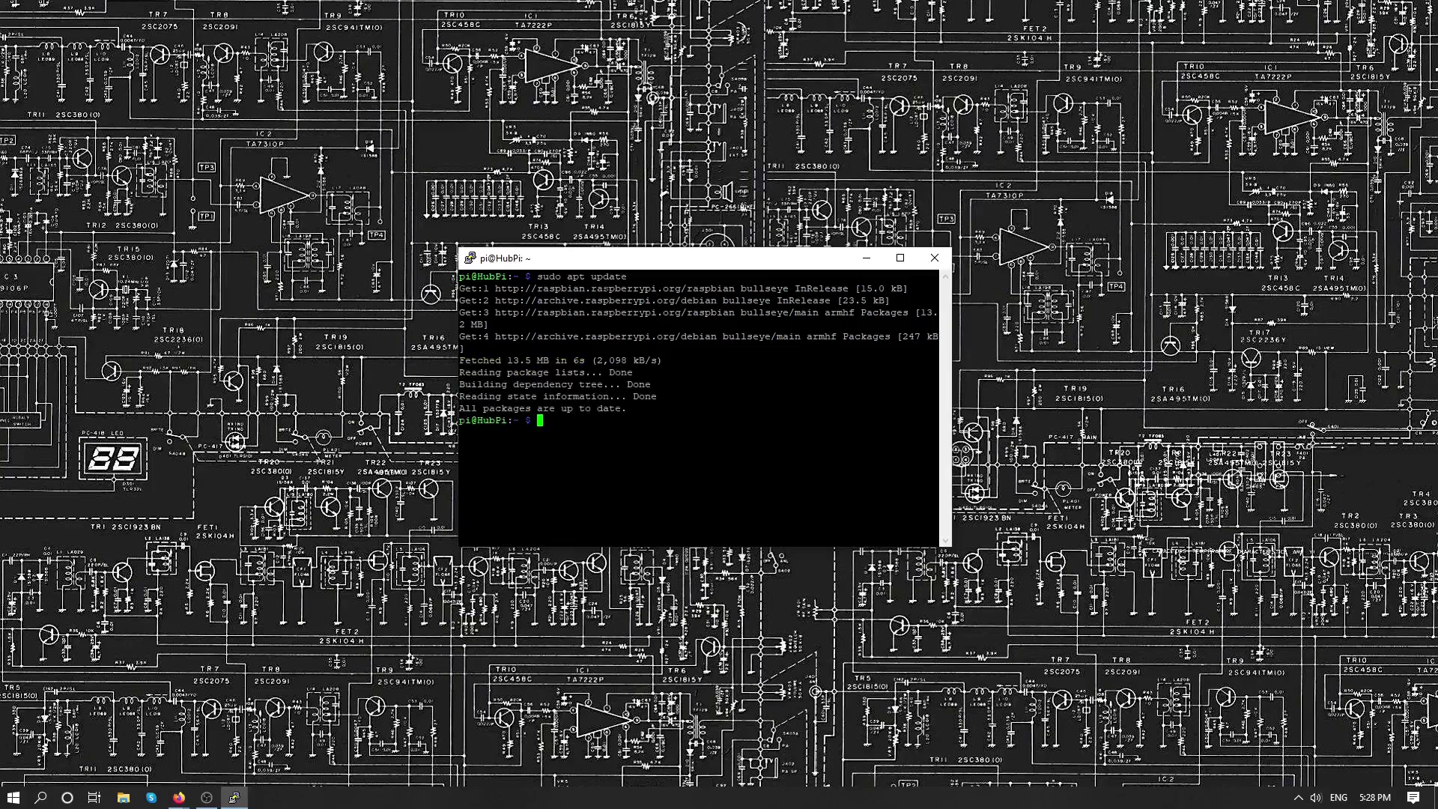
pyautogui.press('Up')
pyautogui.press('BackSpace')
pyautogui.press('BackSpace')
pyautogui.press('BackSpace')
pyautogui.press('BackSpace')
pyautogui.write('grade')
pyautogui.press('Return')
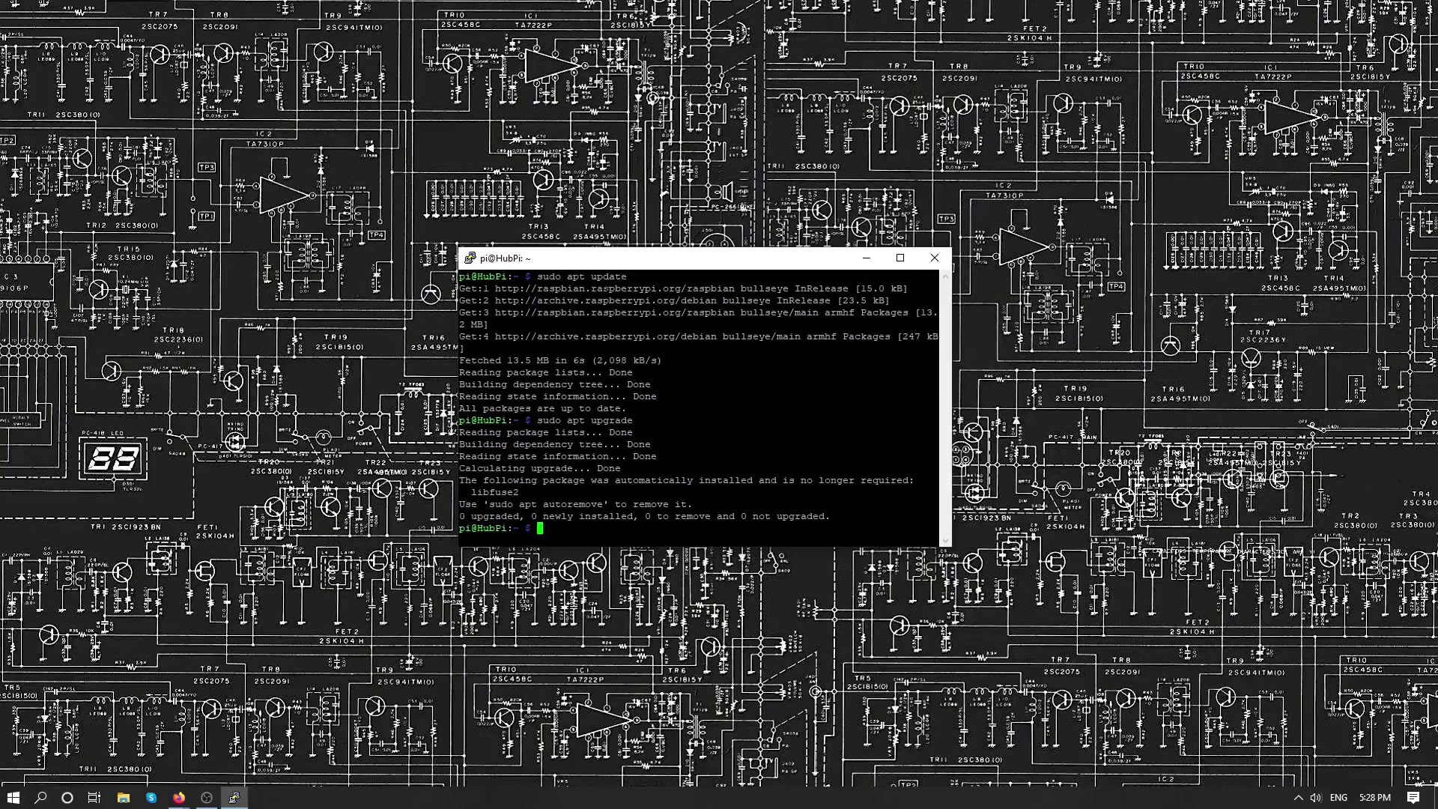
# Clear the terminal, then copy the Pi4-optimized server build's download link in Firefox.
pyautogui.write('clear')
pyautogui.press('Return')
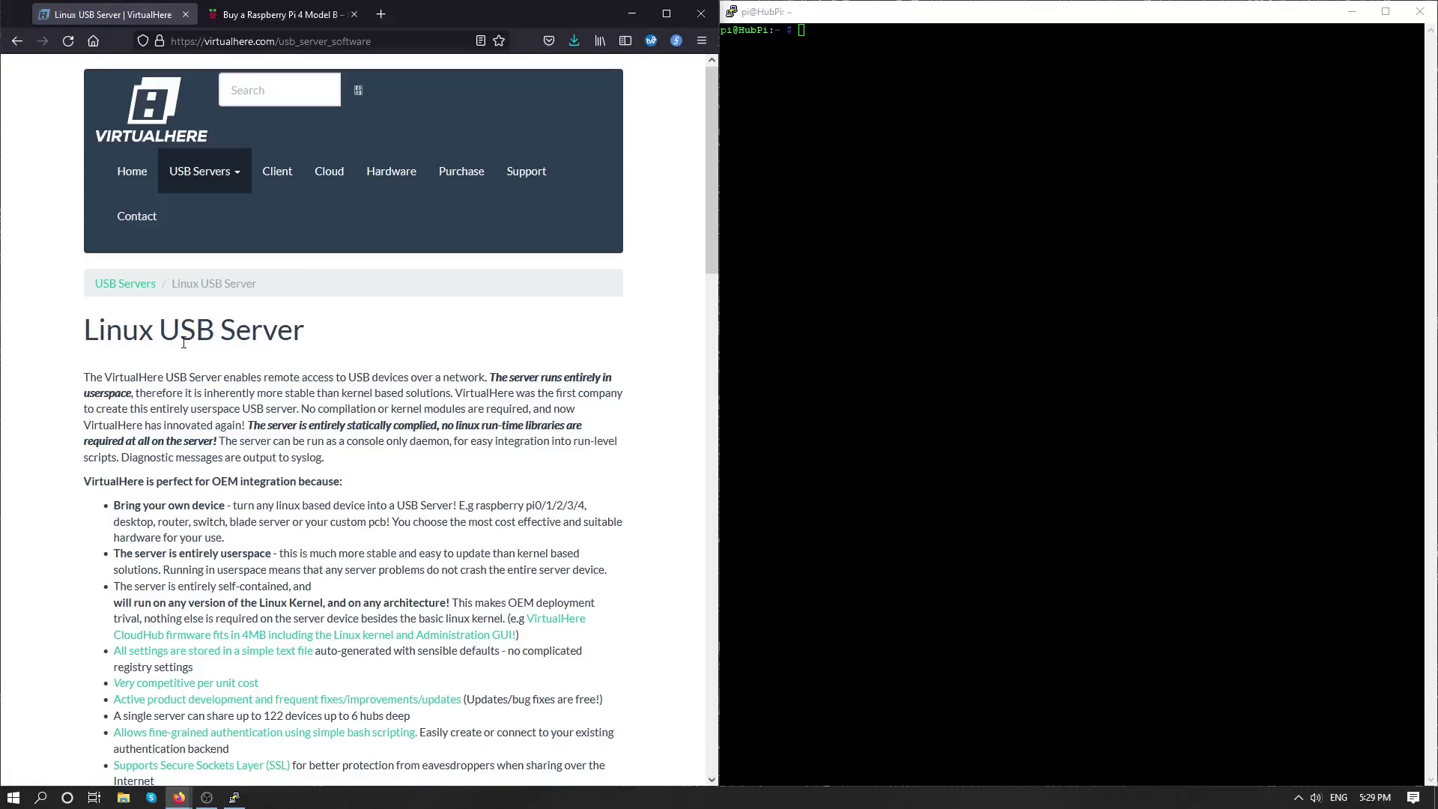
pyautogui.scroll(-15, 337, 346)
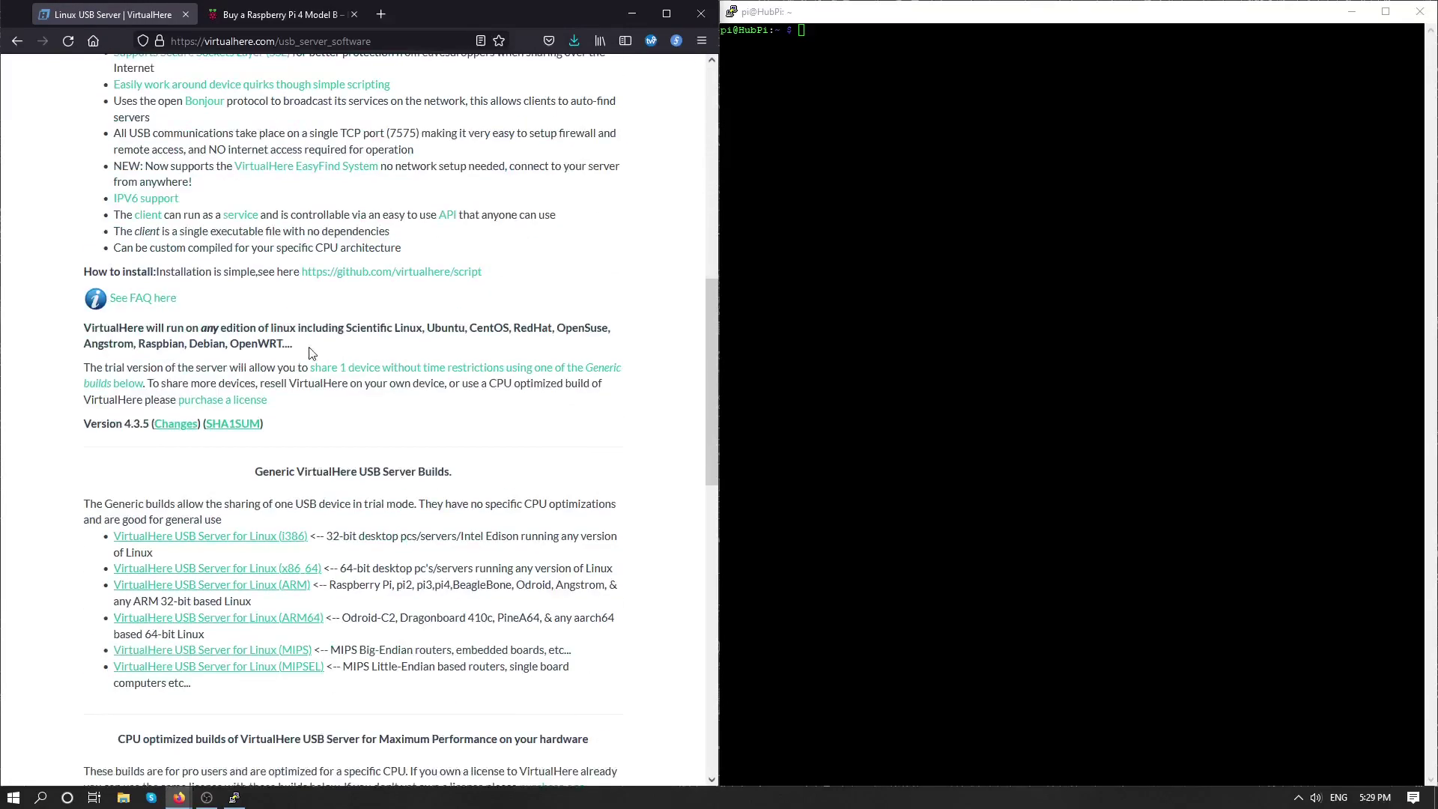
pyautogui.scroll(-4, 243, 517)
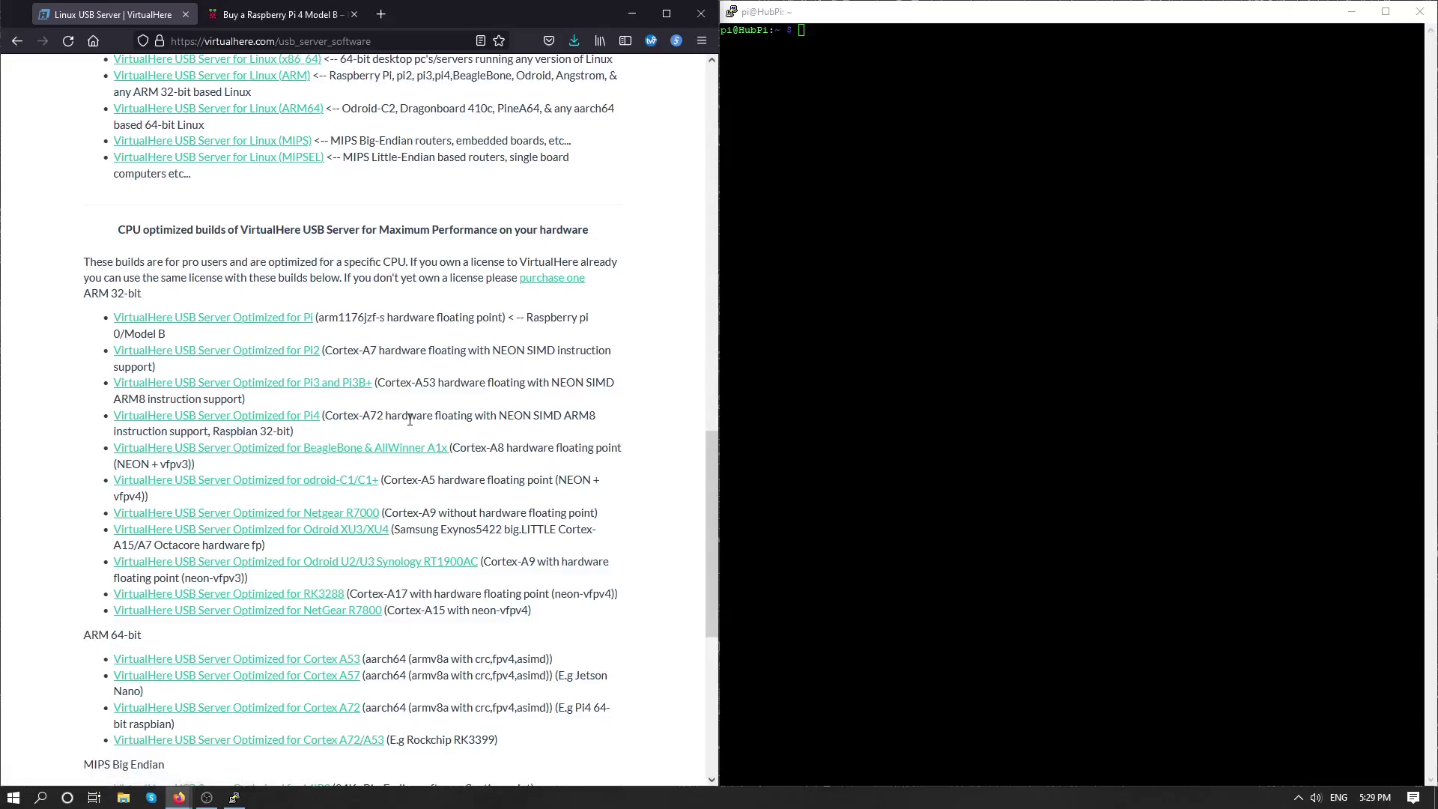
pyautogui.rightClick(299, 424)
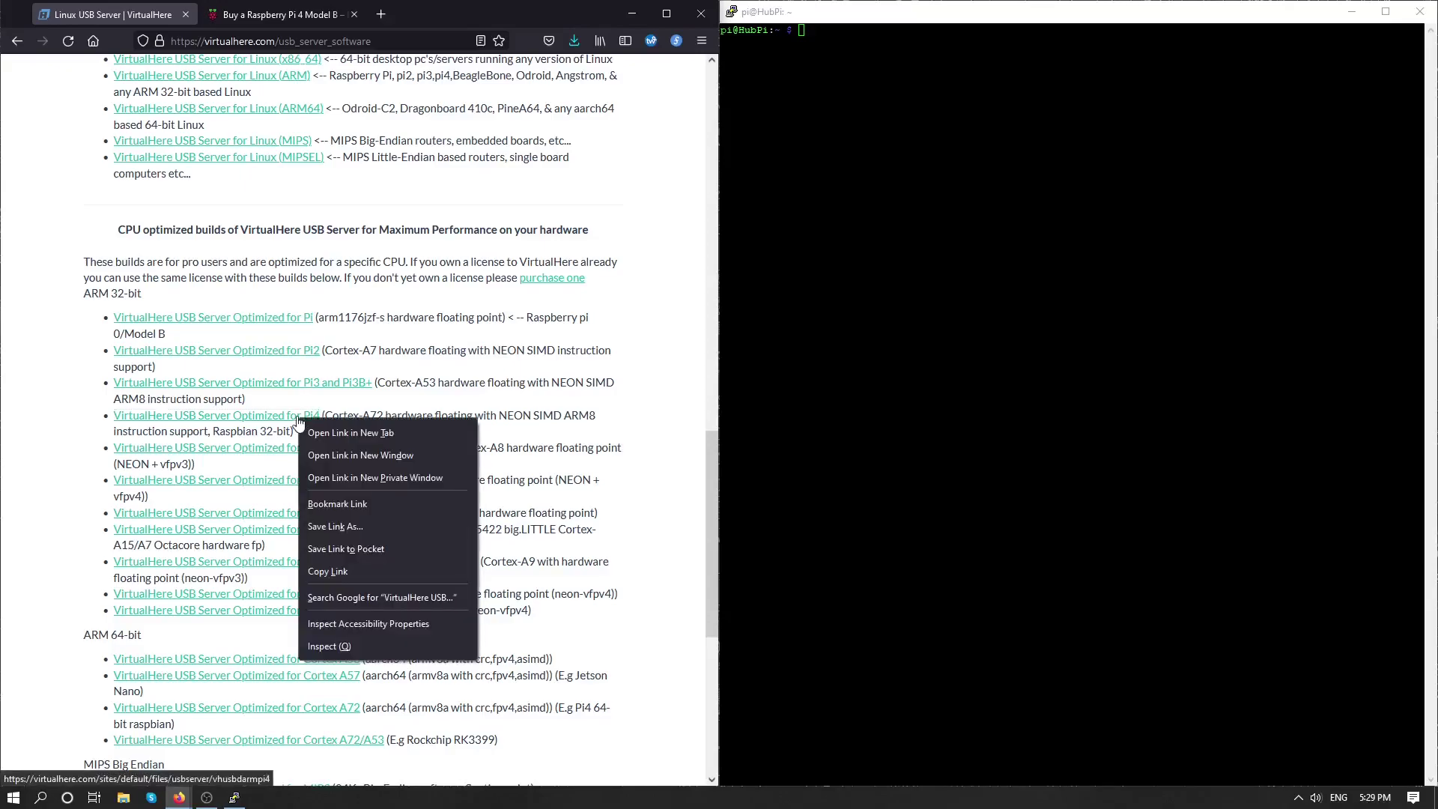
pyautogui.click(334, 573)
pyautogui.hotkey('alt', 'Tab')
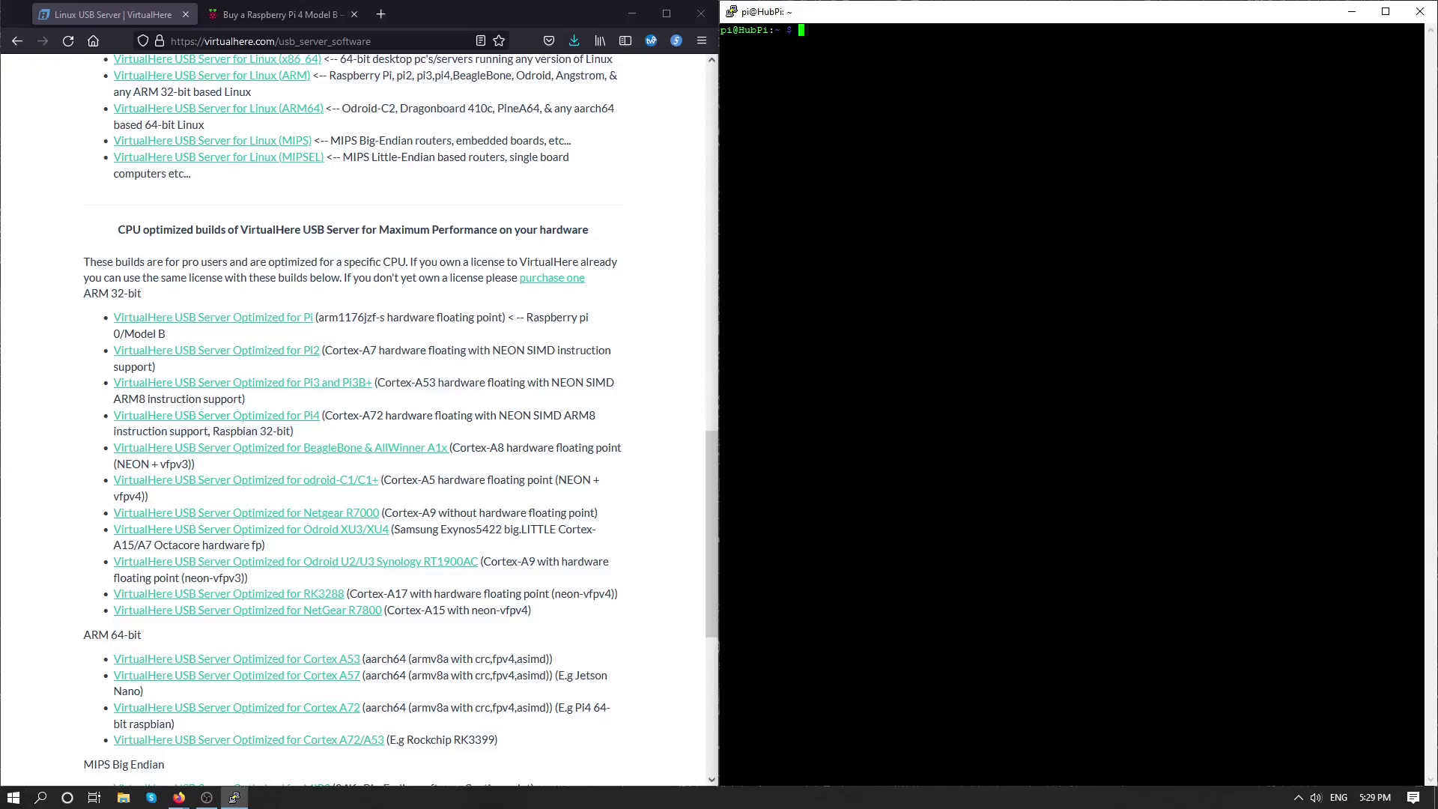
# Create a Hub folder, enter it, and wget the pasted vhusbdarmpi4 download link.
pyautogui.write('mkdir')
pyautogui.write('Hub')
pyautogui.press('Return')
pyautogui.write('cd Hub/')
pyautogui.press('Return')
pyautogui.write('wget')
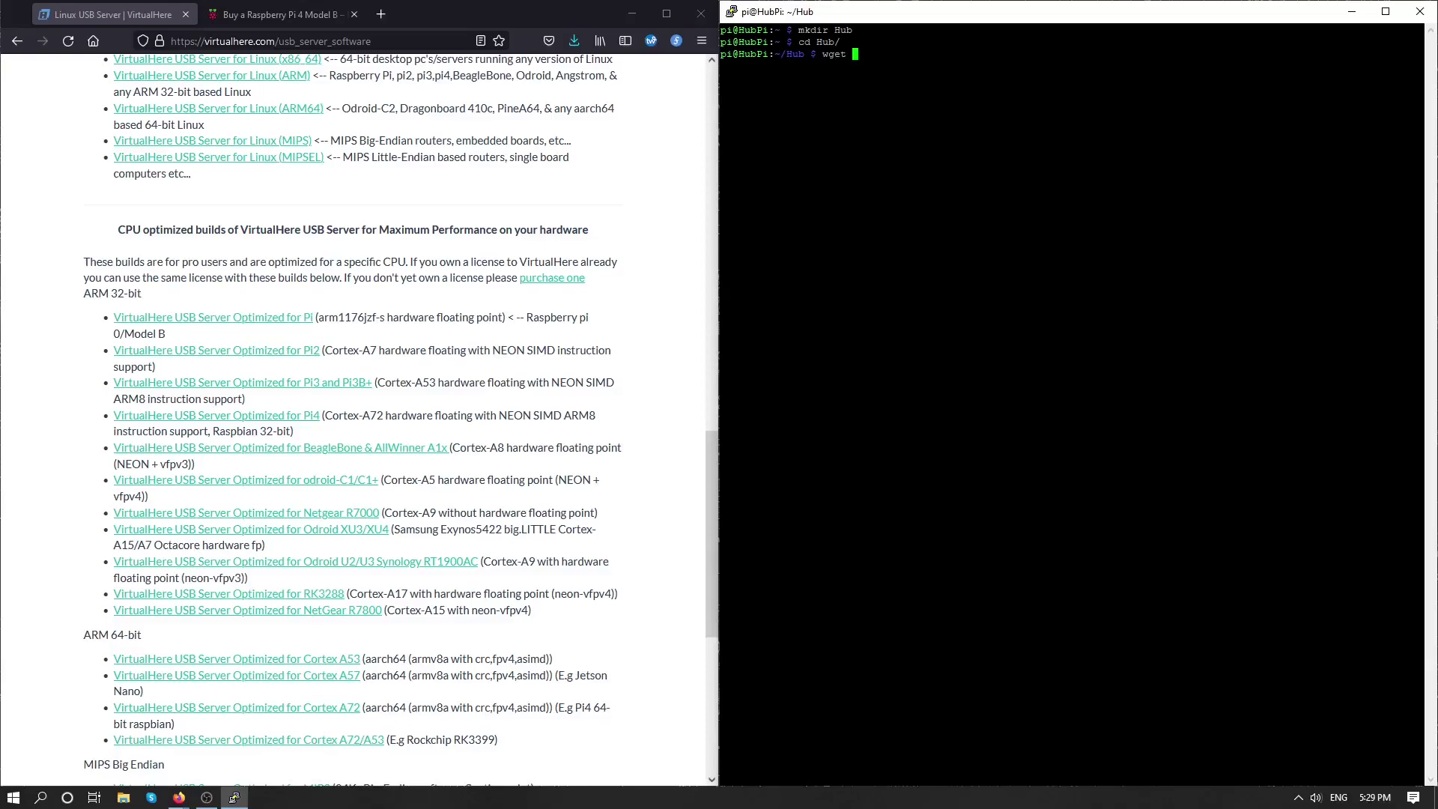
pyautogui.press('shift+Insert')
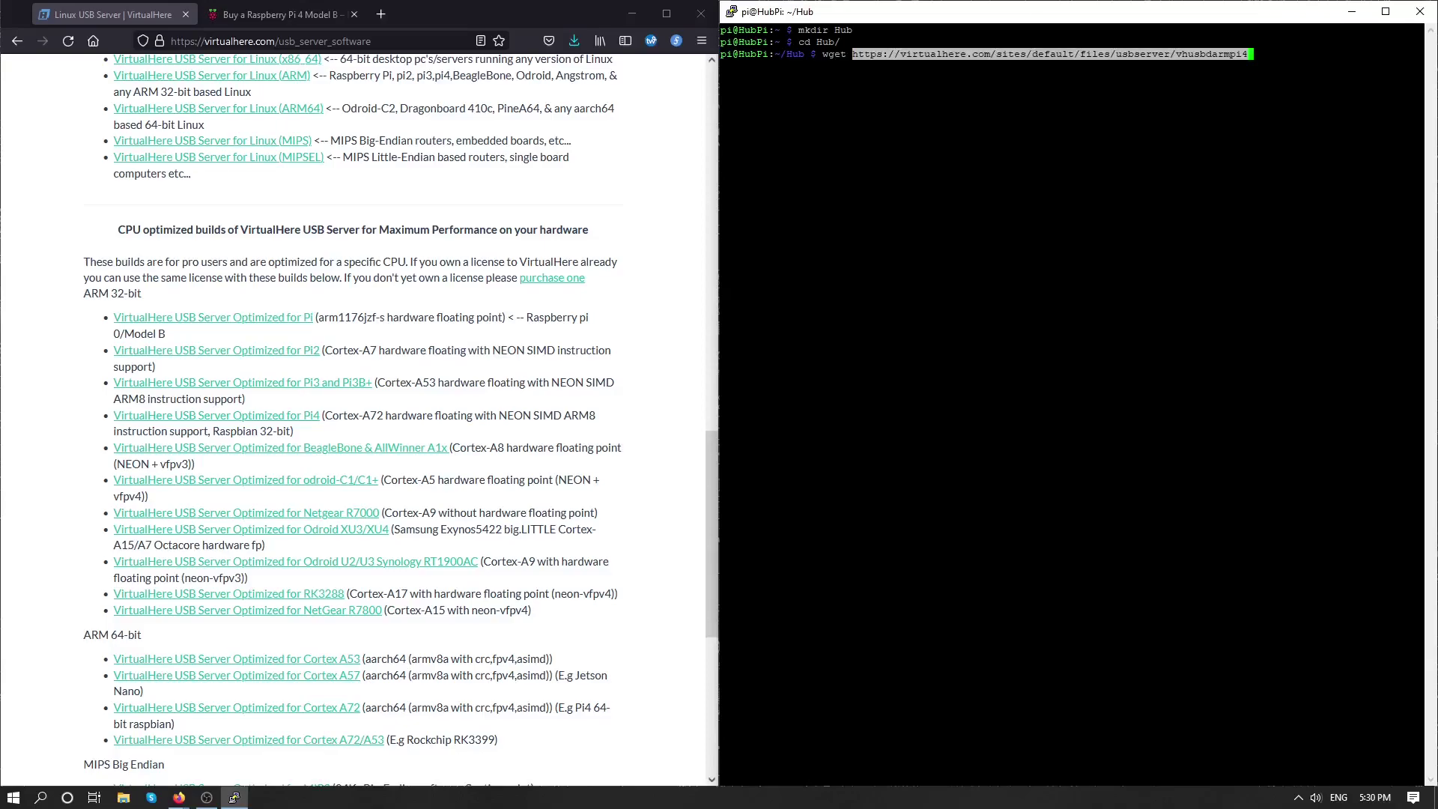
pyautogui.press('Return')
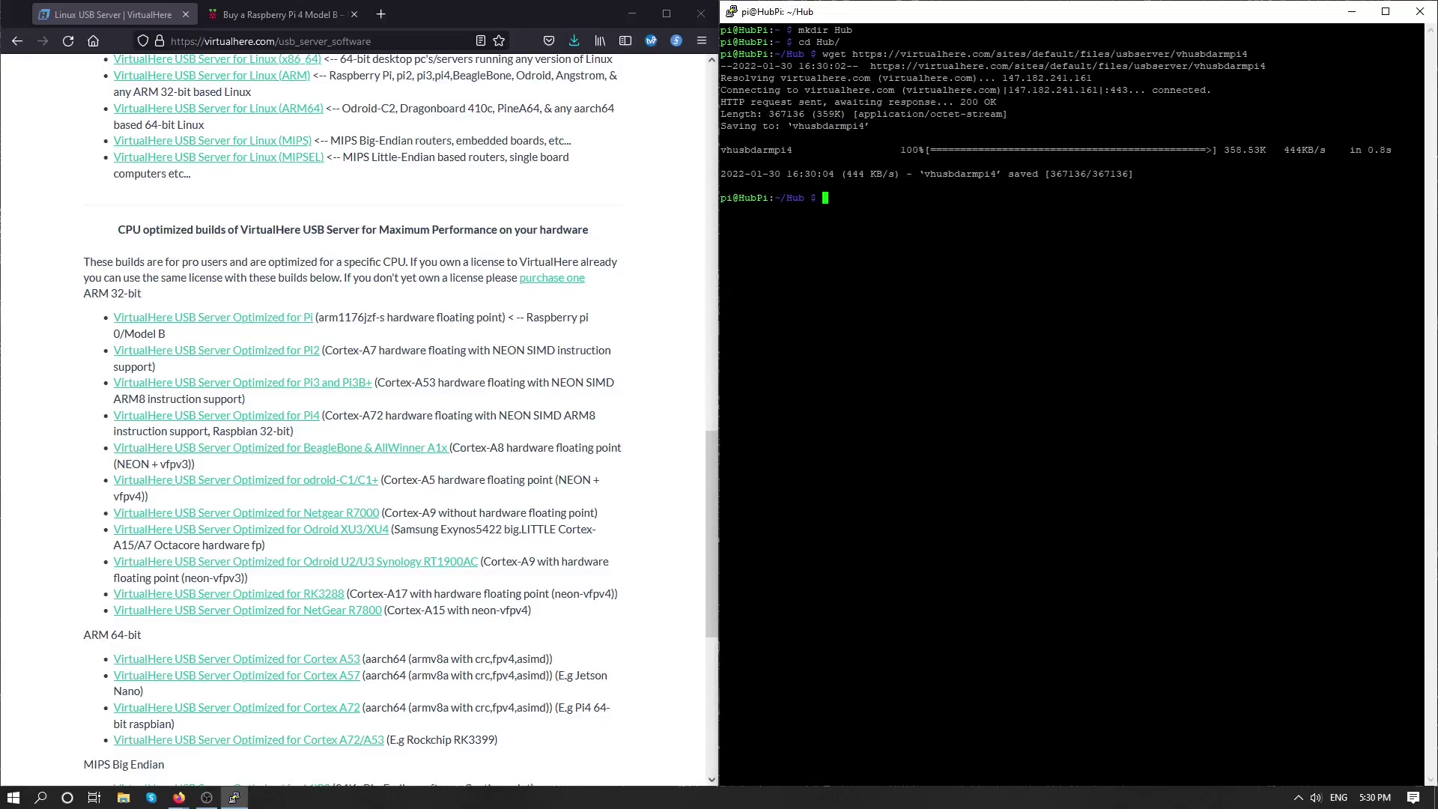
# List the Hub folder with ls and ls -la, then run sudo chmod a+x vhusbdarmpi4.
pyautogui.press('Return')
pyautogui.press('Return')
pyautogui.press('Return')
pyautogui.write('ls')
pyautogui.press('Return')
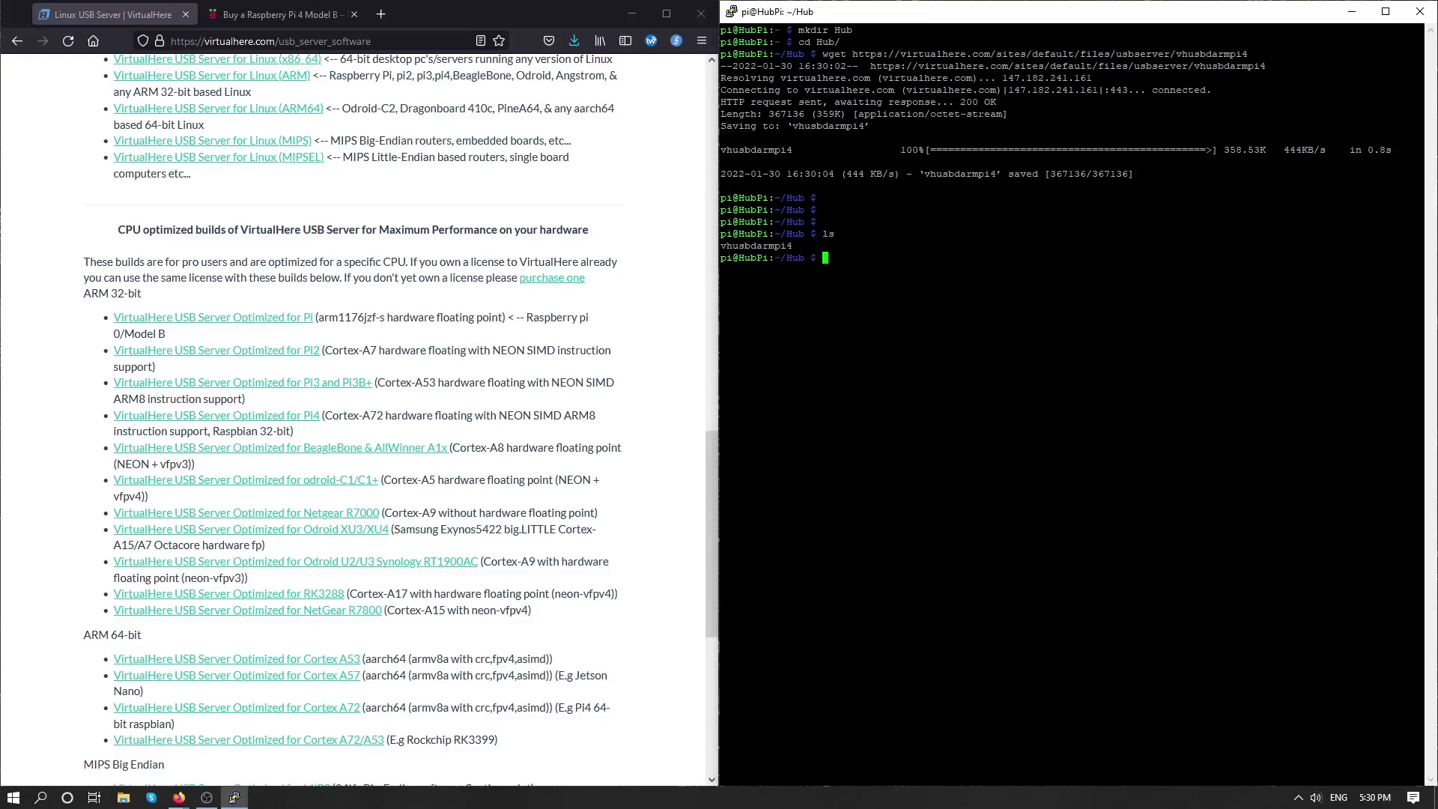
pyautogui.write('ls -la')
pyautogui.press('Return')
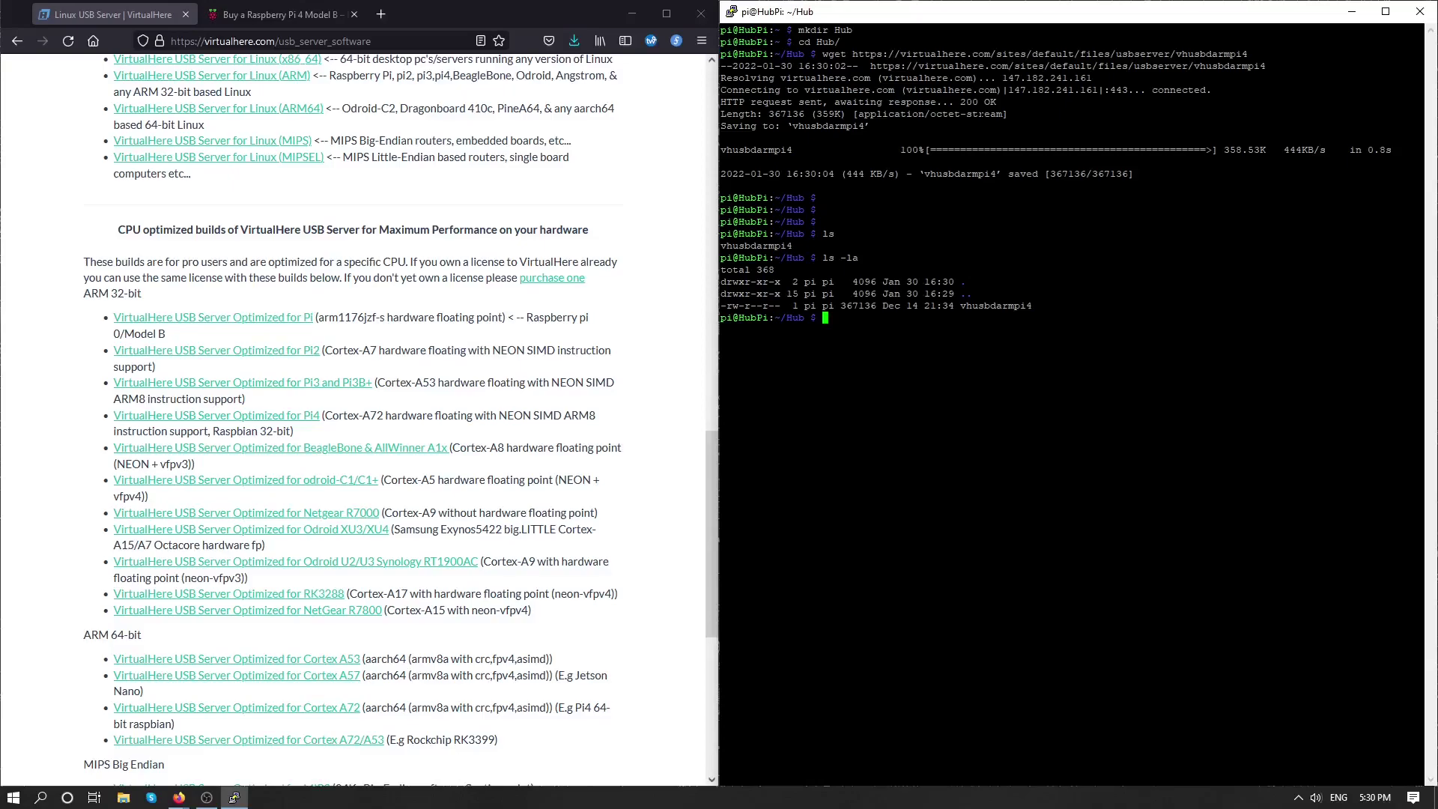
pyautogui.write('sudo chmod a+x v')
pyautogui.press('Tab')
# Make vhusbdarmpi4 executable and display its help text with ./vhusbdarmpi4 -h.
pyautogui.press('Return')
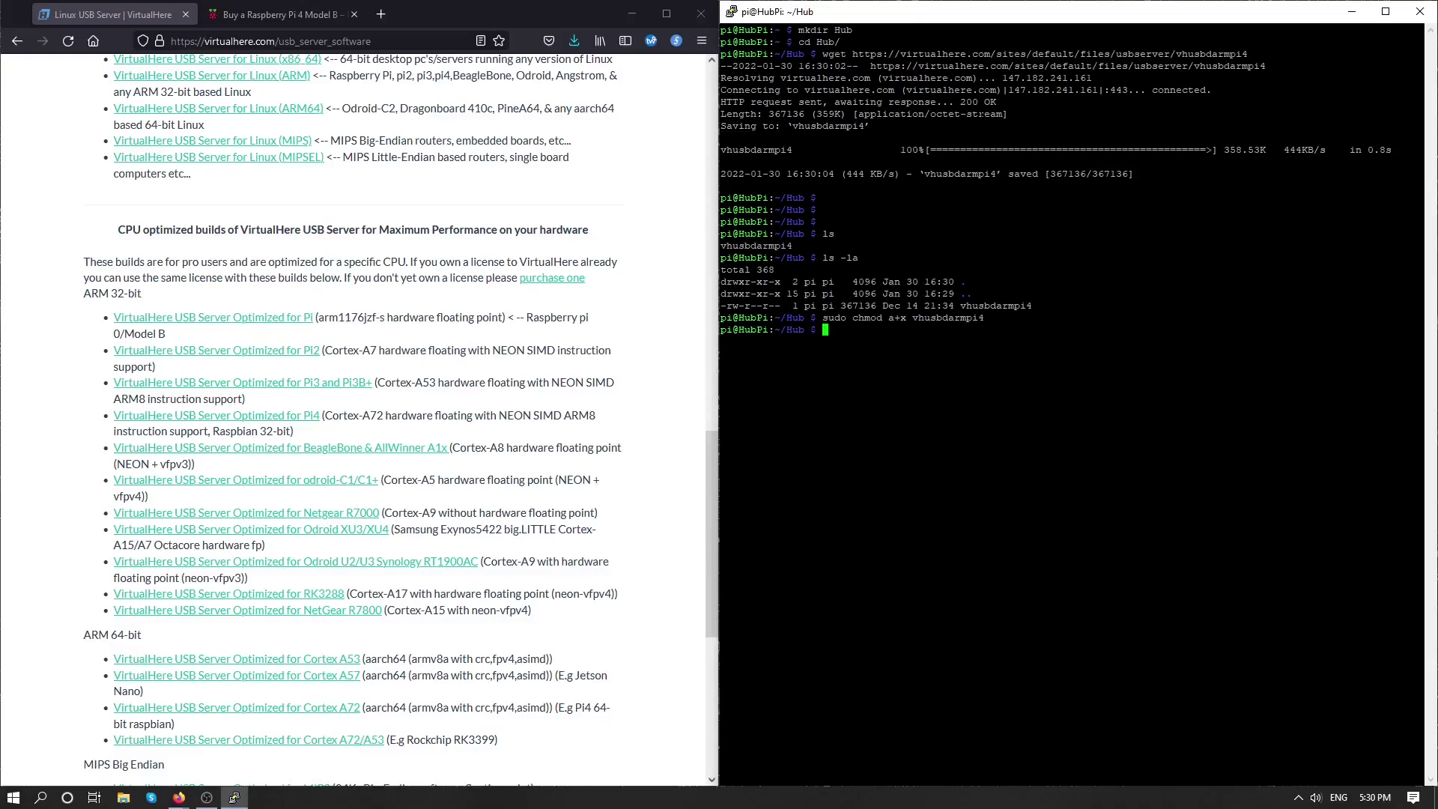
pyautogui.write('./v')
pyautogui.press('Tab')
pyautogui.write('-h')
pyautogui.press('Return')
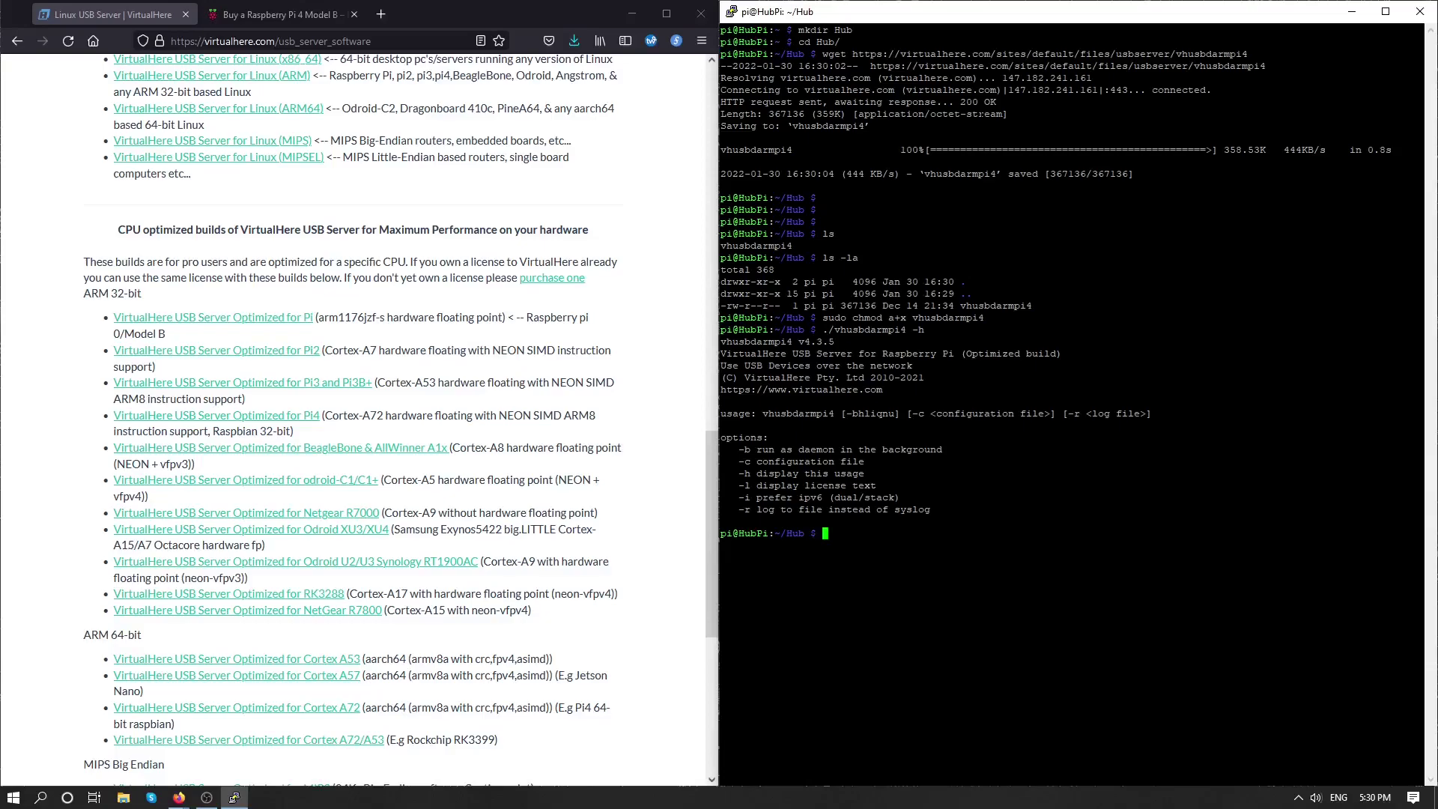
# Start vhusbdarmpi4 in the background with -b, rerun it with sudo, and clear the terminal.
pyautogui.press('Up')
pyautogui.press('BackSpace')
pyautogui.write('bdarmpi4 -b')
pyautogui.press('Return')
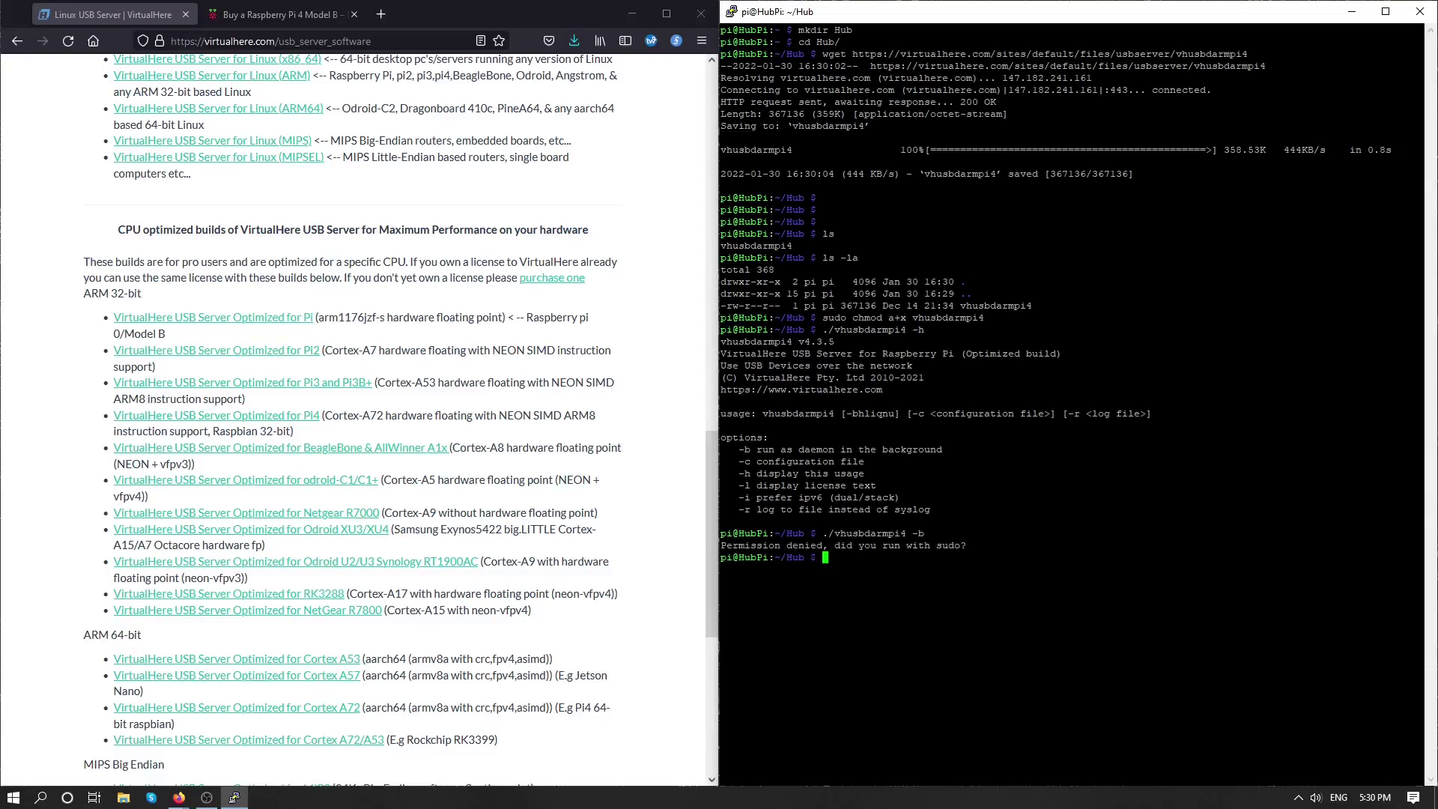
pyautogui.press('Up')
pyautogui.press('Home')
pyautogui.write('sudo')
pyautogui.press('Return')
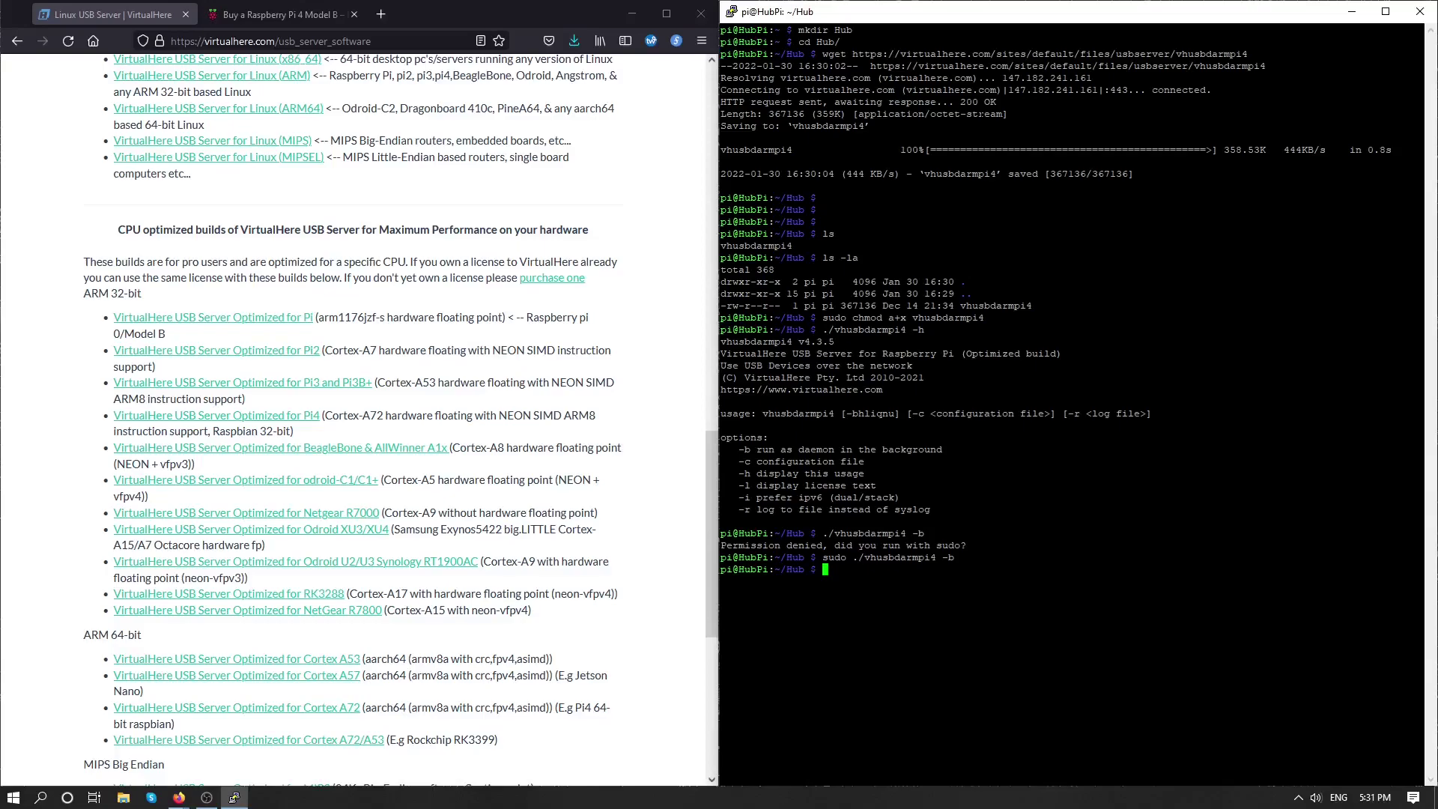
pyautogui.hotkey('ctrl', 'l')
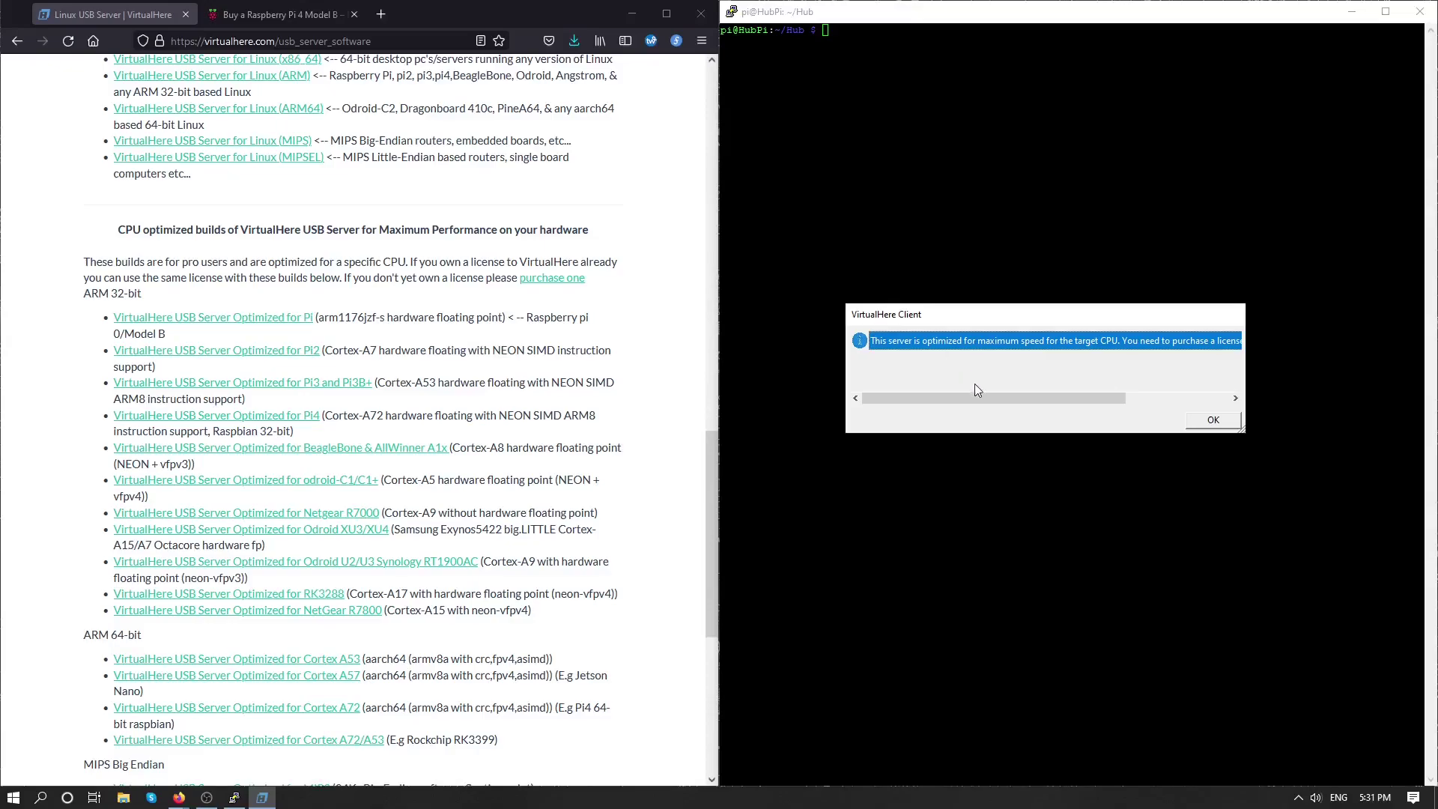
# Read the VirtualHere license notice, dismiss it with OK, minimize Firefox, and reveal hidden tray icons.
pyautogui.moveTo(978, 403); pyautogui.dragTo(1149, 397)
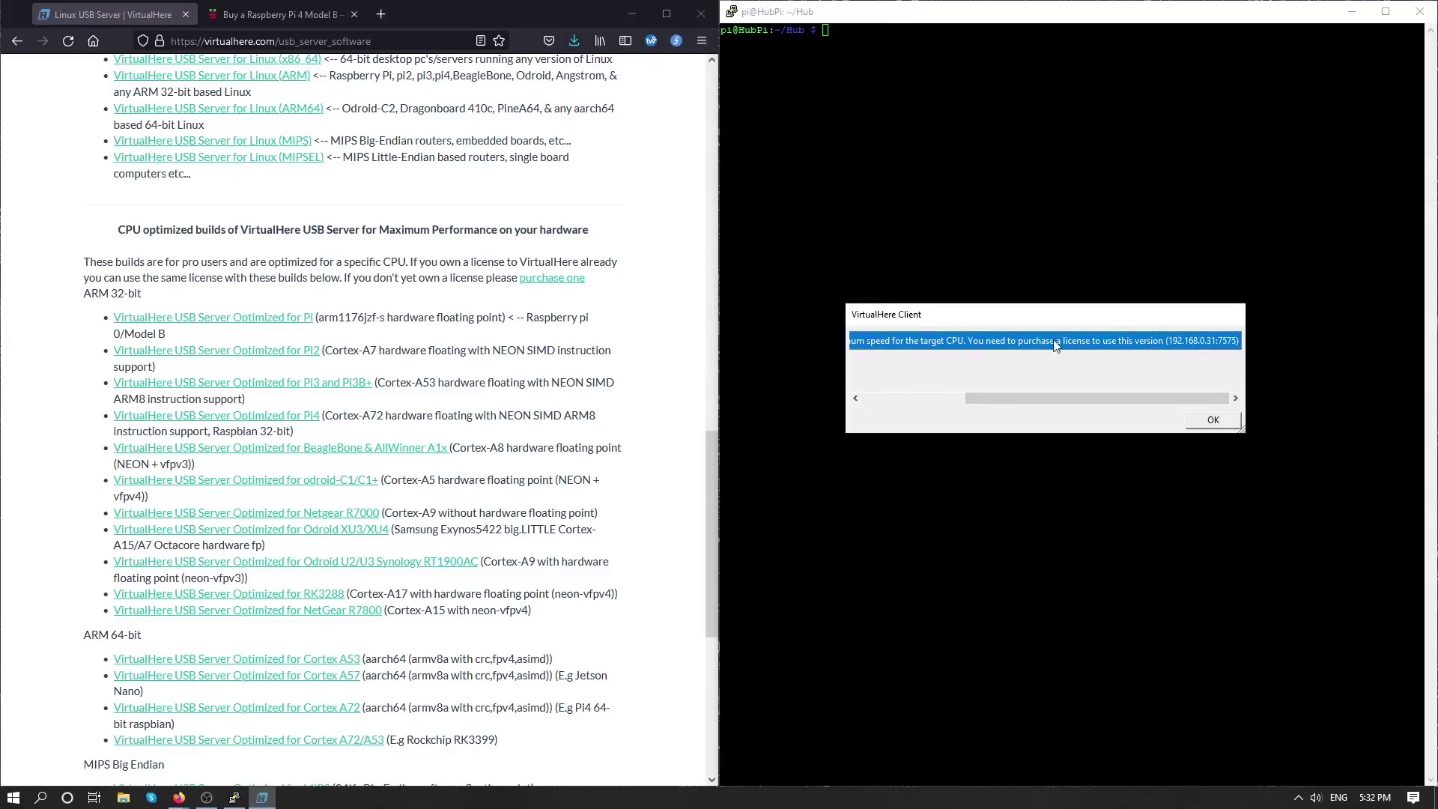
pyautogui.click(1213, 420)
pyautogui.click(632, 14)
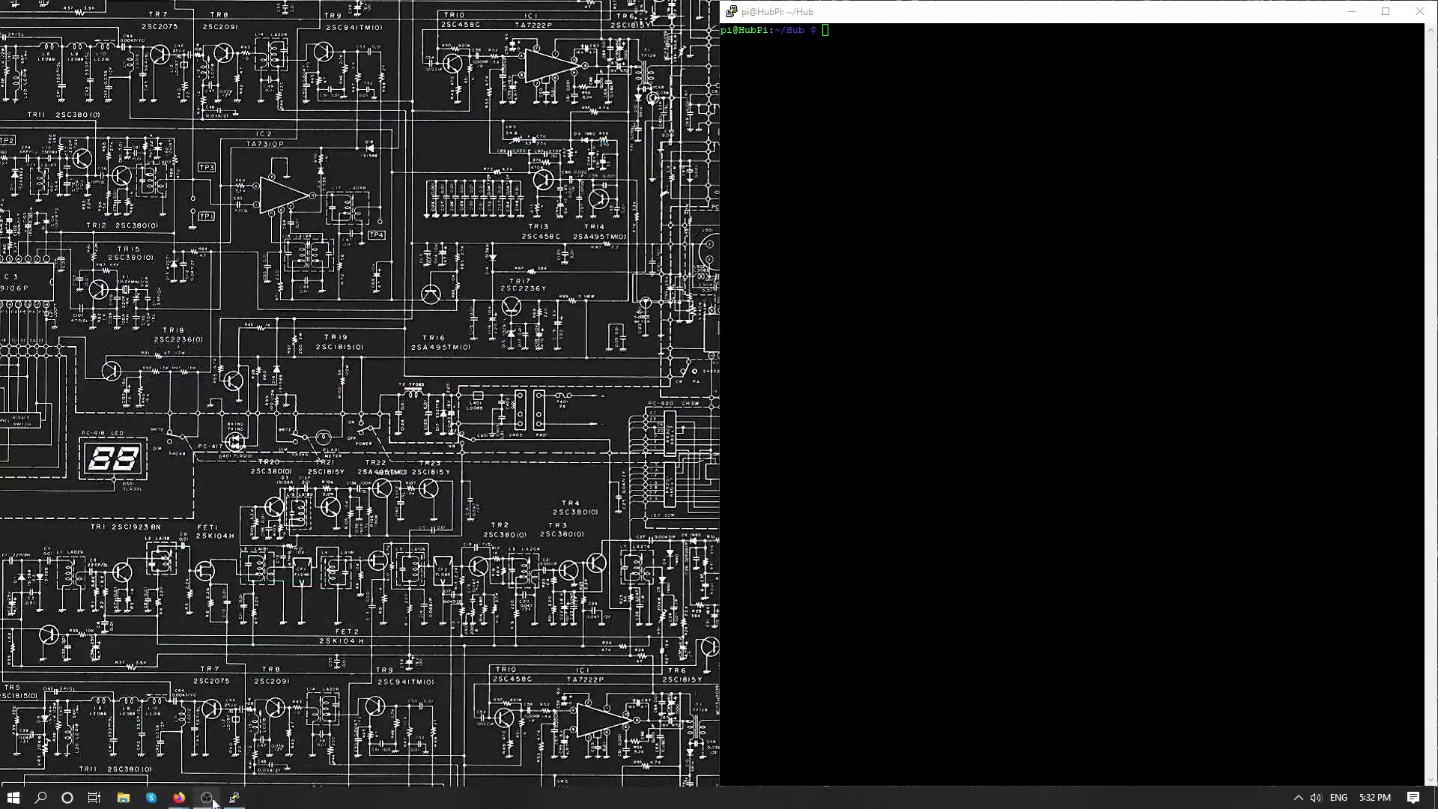
pyautogui.click(1299, 798)
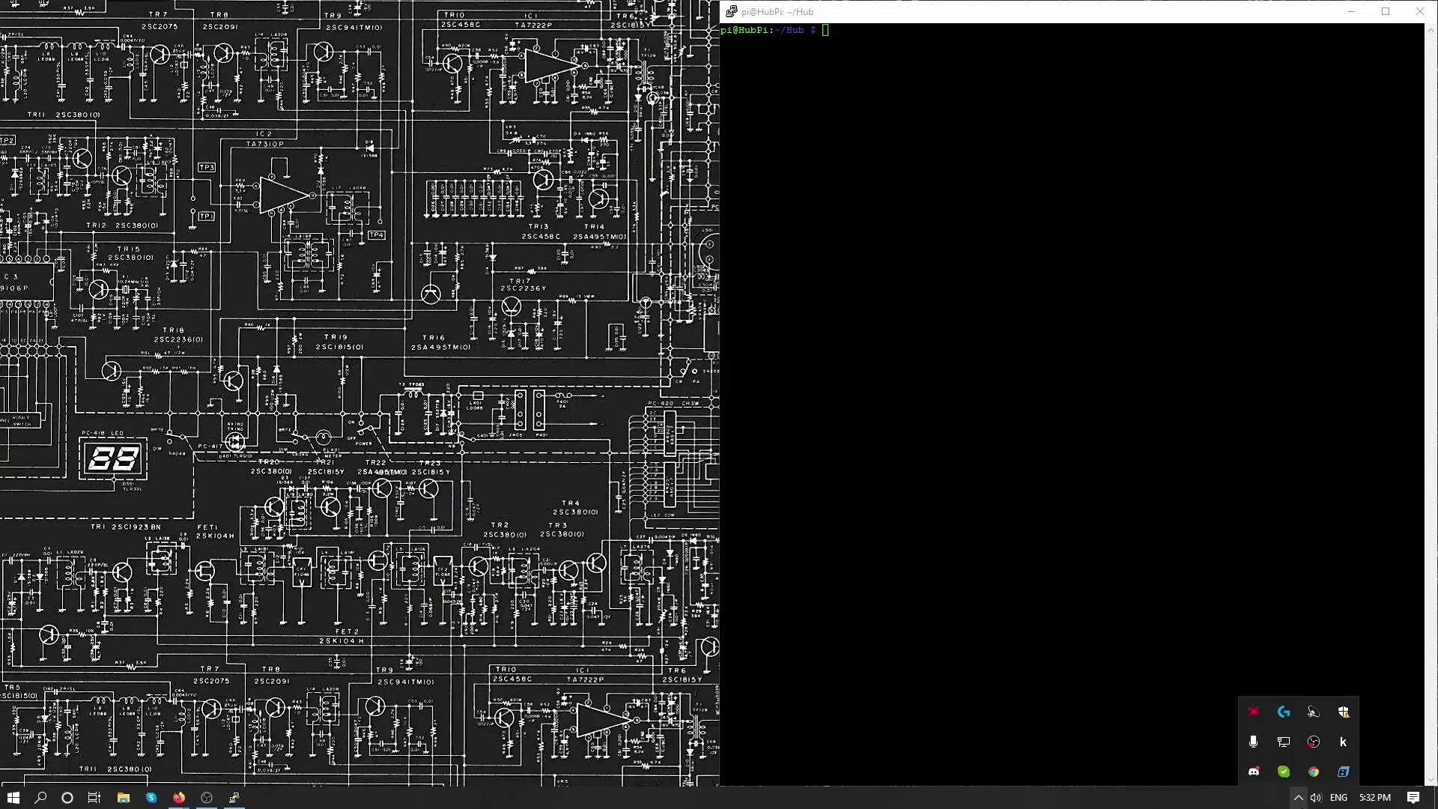
# Try using the USB Receiver on Raspberry Hub, dismiss the trial-expired error, and select the license note.
pyautogui.click(1343, 772)
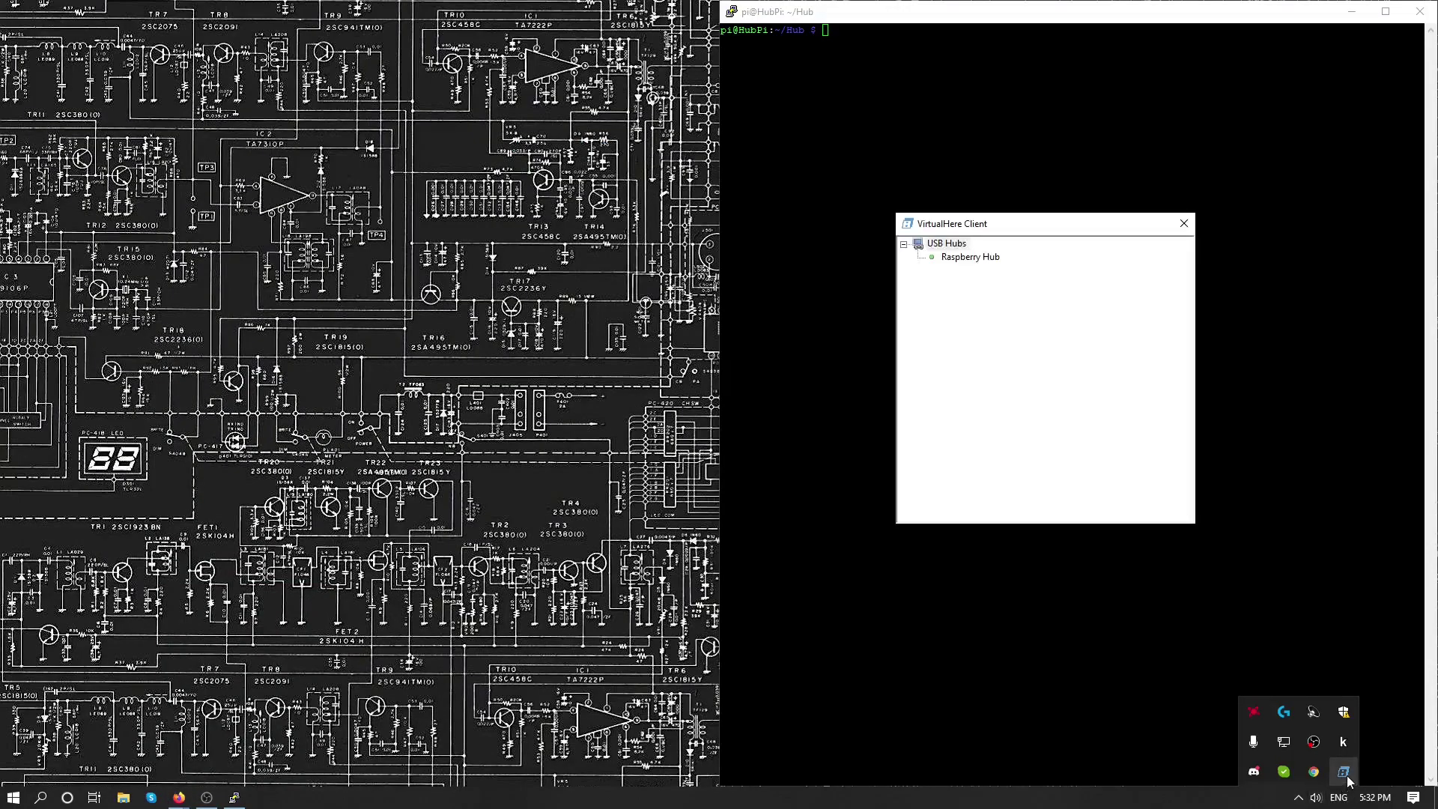
pyautogui.moveTo(1015, 230); pyautogui.dragTo(430, 239)
pyautogui.click(380, 268)
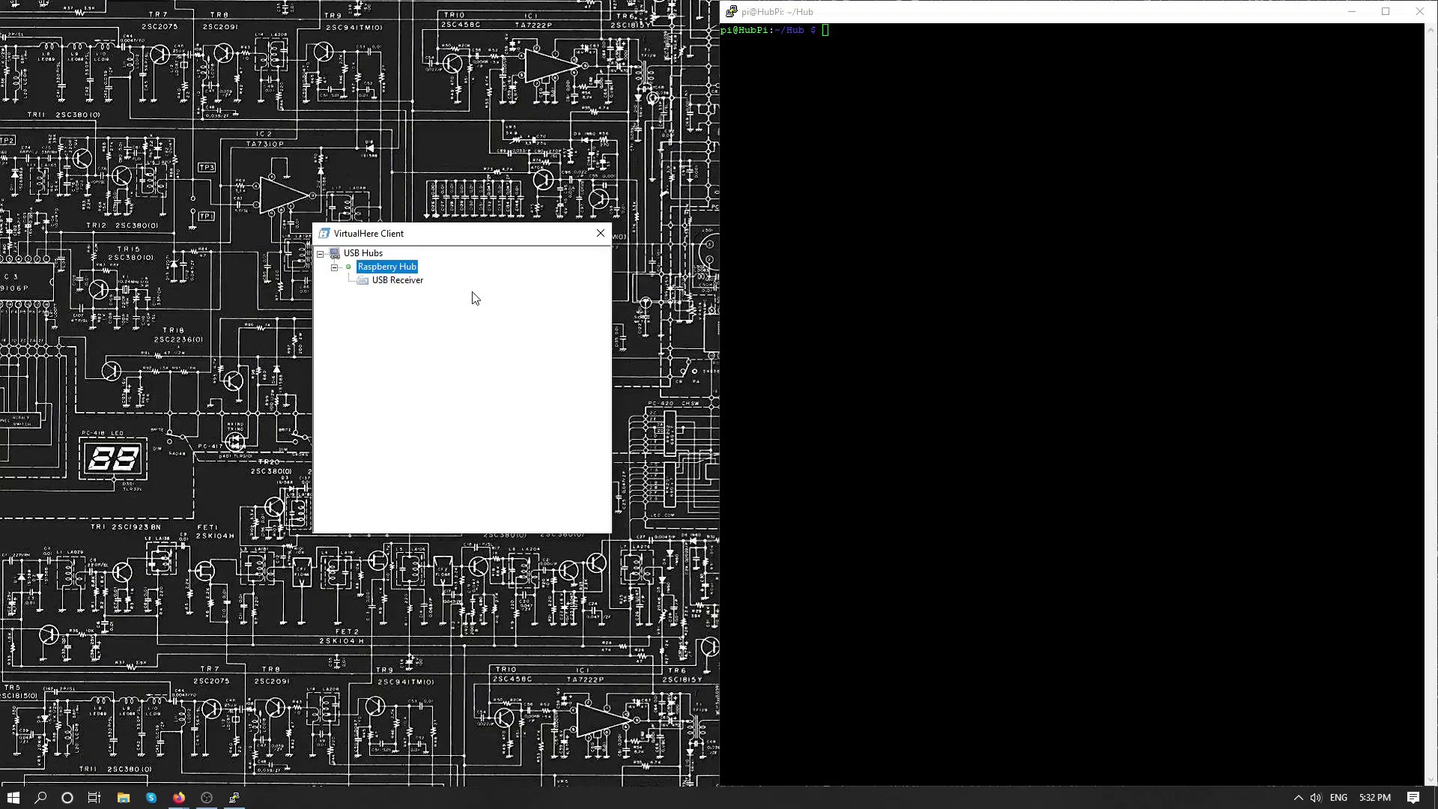
pyautogui.click(379, 283)
pyautogui.rightClick(389, 288)
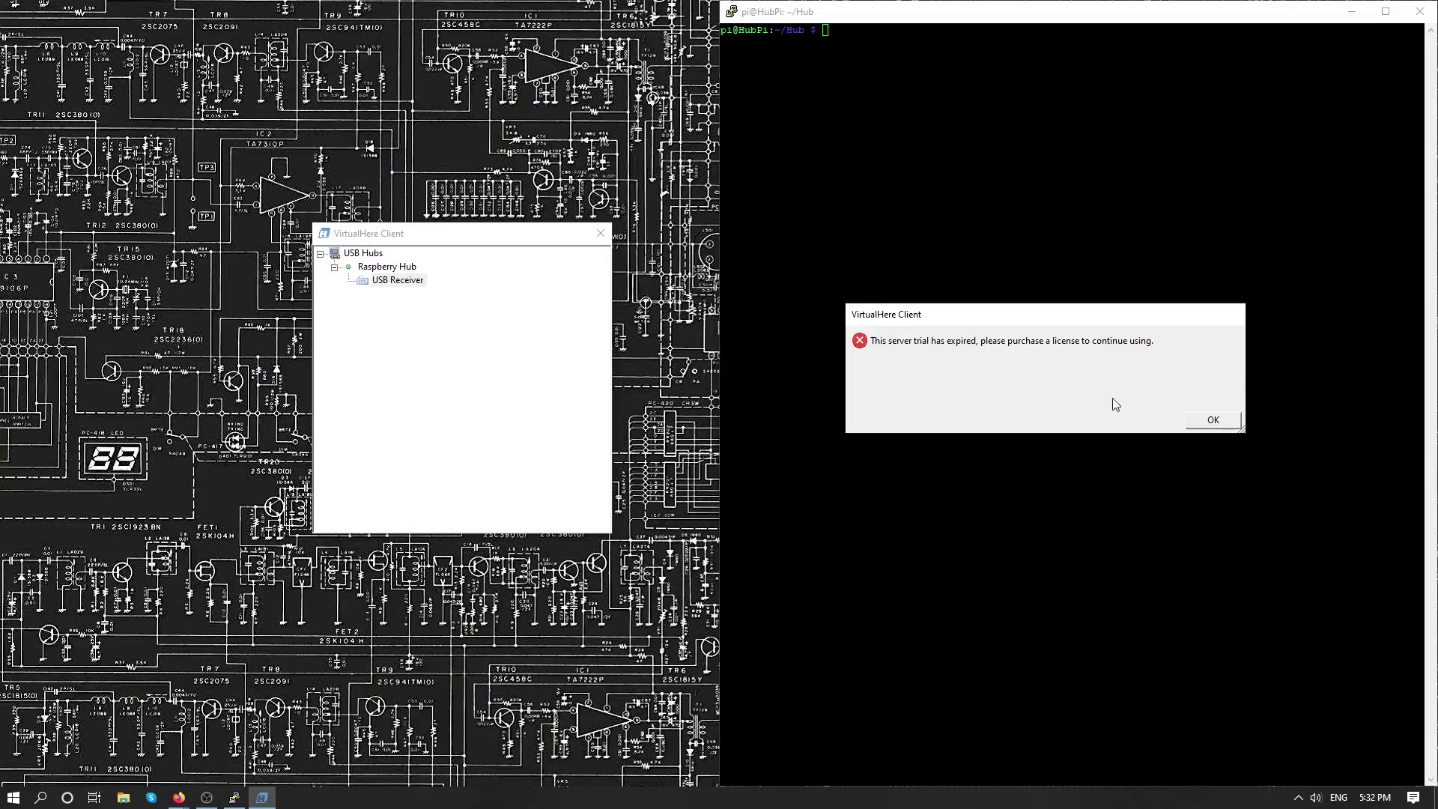
pyautogui.click(1212, 420)
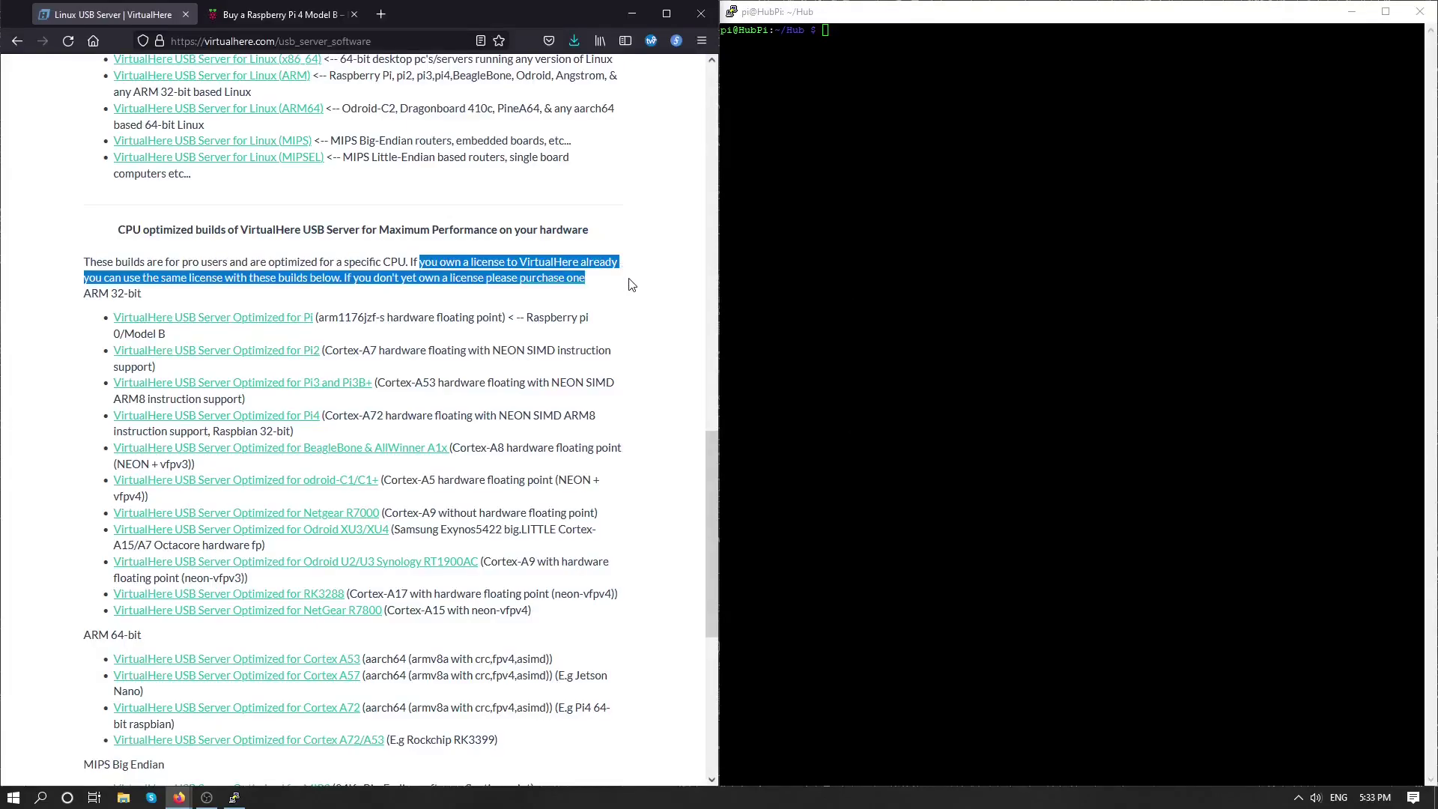
pyautogui.moveTo(630, 281); pyautogui.dragTo(178, 275)
# Highlight the Generic builds heading on the VirtualHere builds page, then return to PuTTY.
pyautogui.click(178, 275)
pyautogui.scroll(3, 247, 284)
pyautogui.moveTo(274, 161); pyautogui.dragTo(450, 166)
pyautogui.click(443, 169)
pyautogui.doubleClick(441, 169)
pyautogui.hotkey('alt', 'Tab')
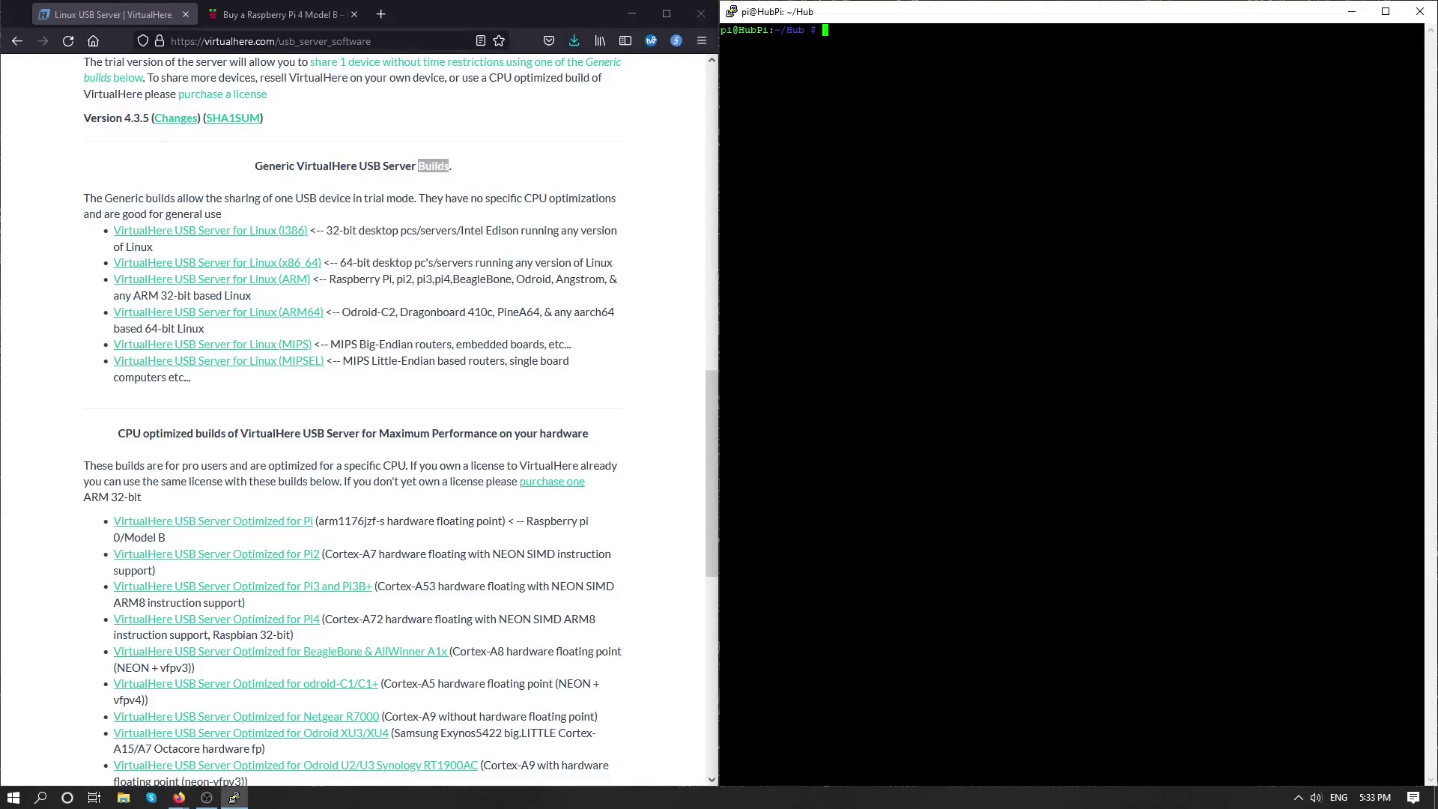
# List the Hub folder and look up the running vhusbdarmpi4 process id with pgrep.
pyautogui.write('ls')
pyautogui.press('Return')
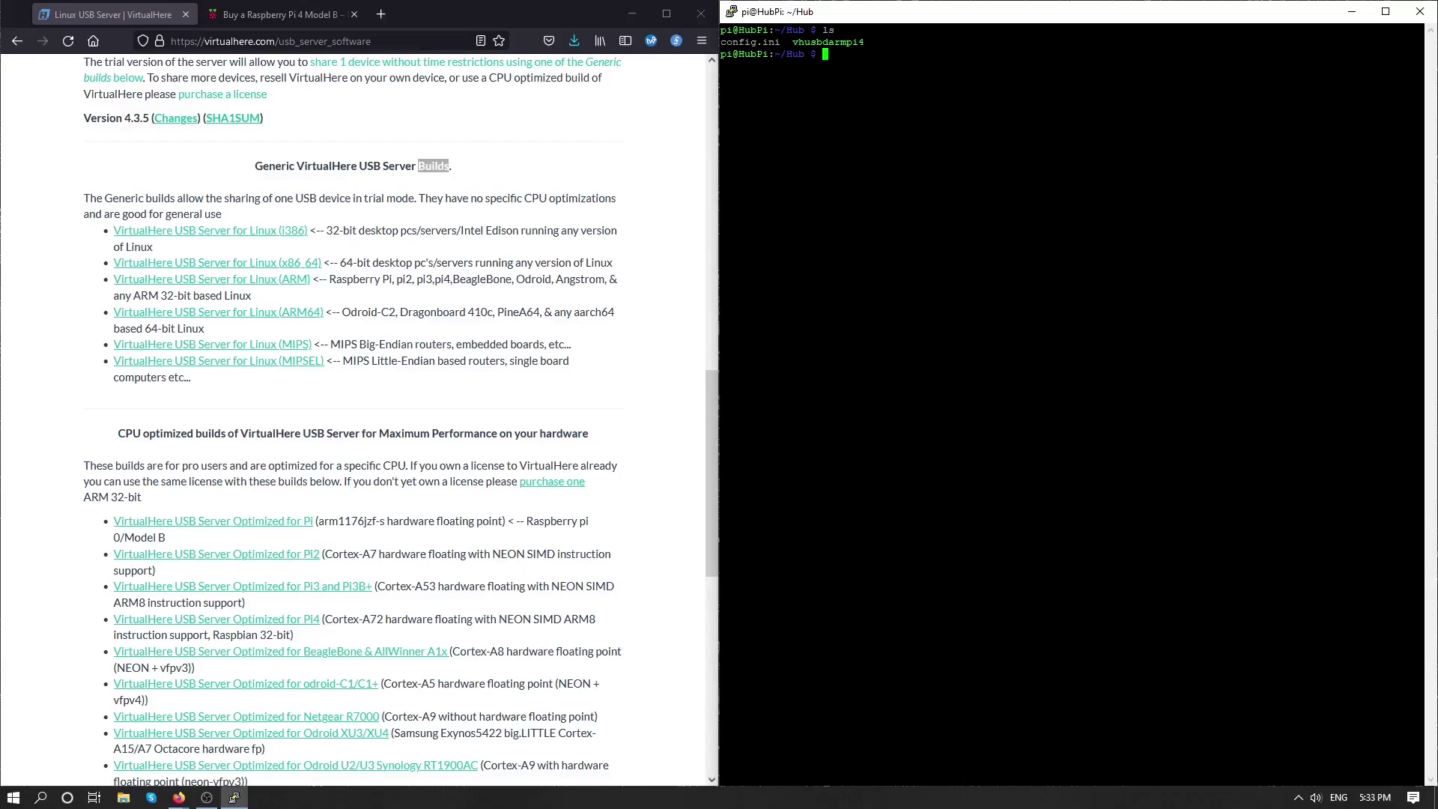
pyautogui.write('pgrep')
pyautogui.moveTo(794, 42); pyautogui.dragTo(1416, 78)
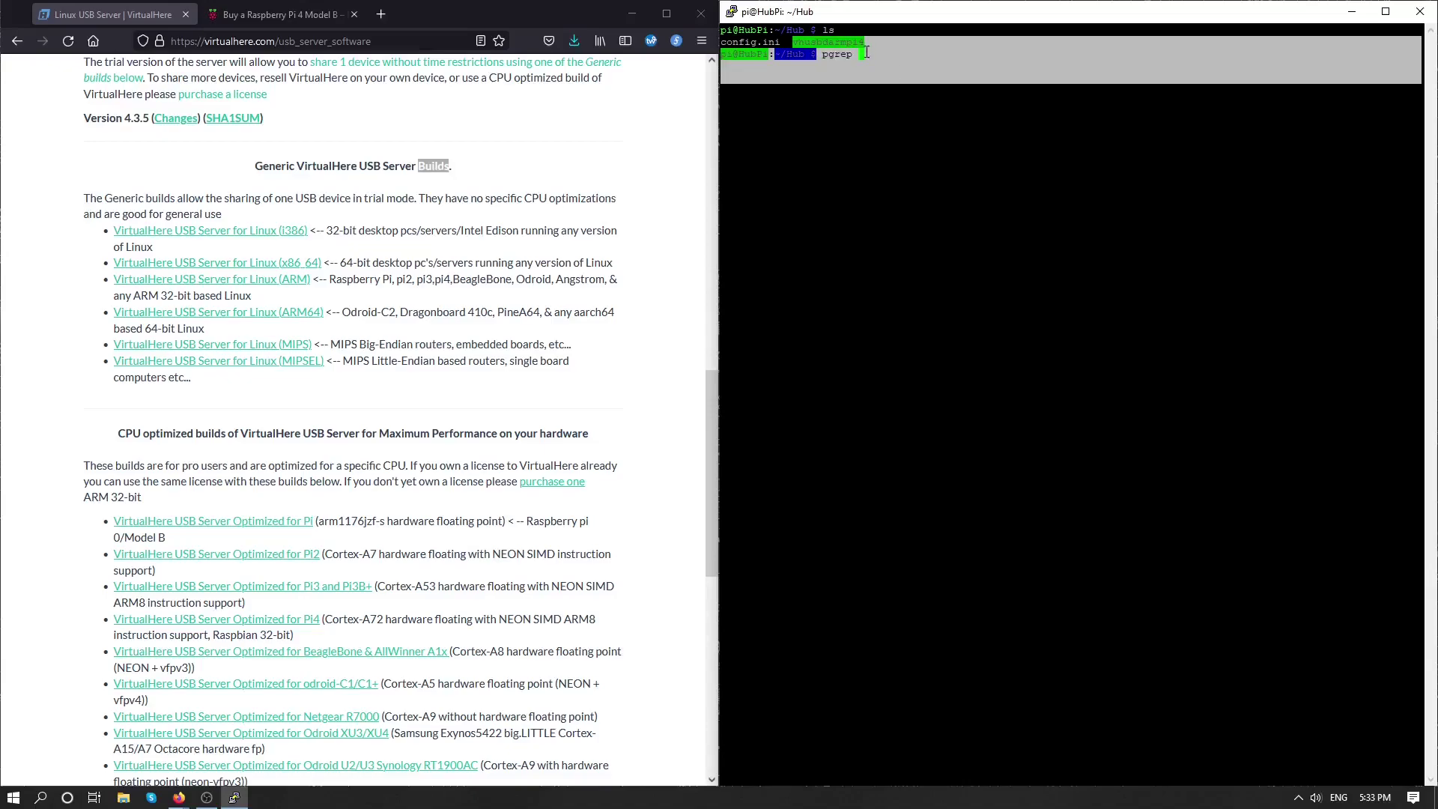
pyautogui.moveTo(867, 52)
pyautogui.mouseDown()
pyautogui.moveTo(937, 45)
pyautogui.moveTo(863, 43)
pyautogui.moveTo(921, 68)
pyautogui.moveTo(847, 43)
pyautogui.mouseUp()
pyautogui.rightClick(847, 44)
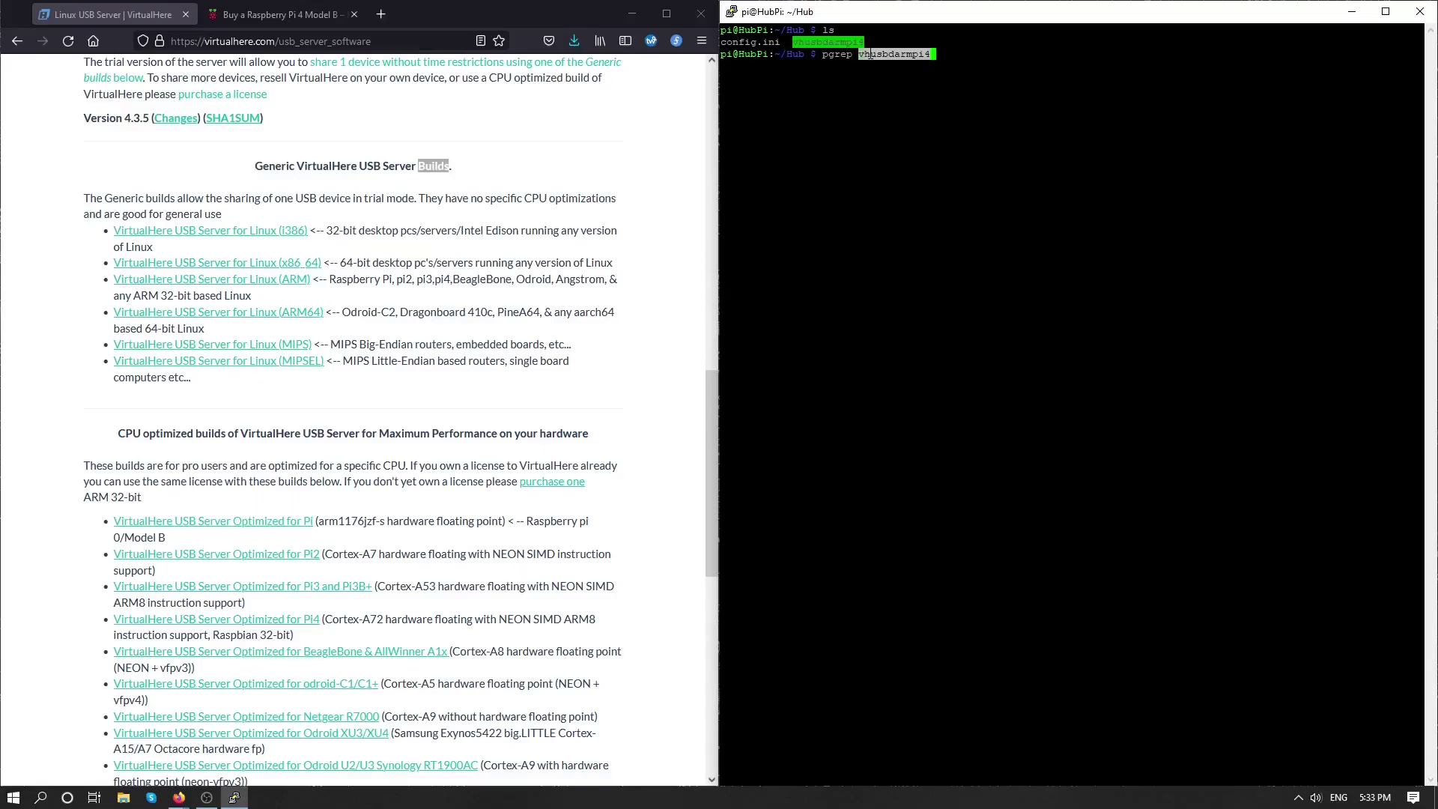
pyautogui.press('Return')
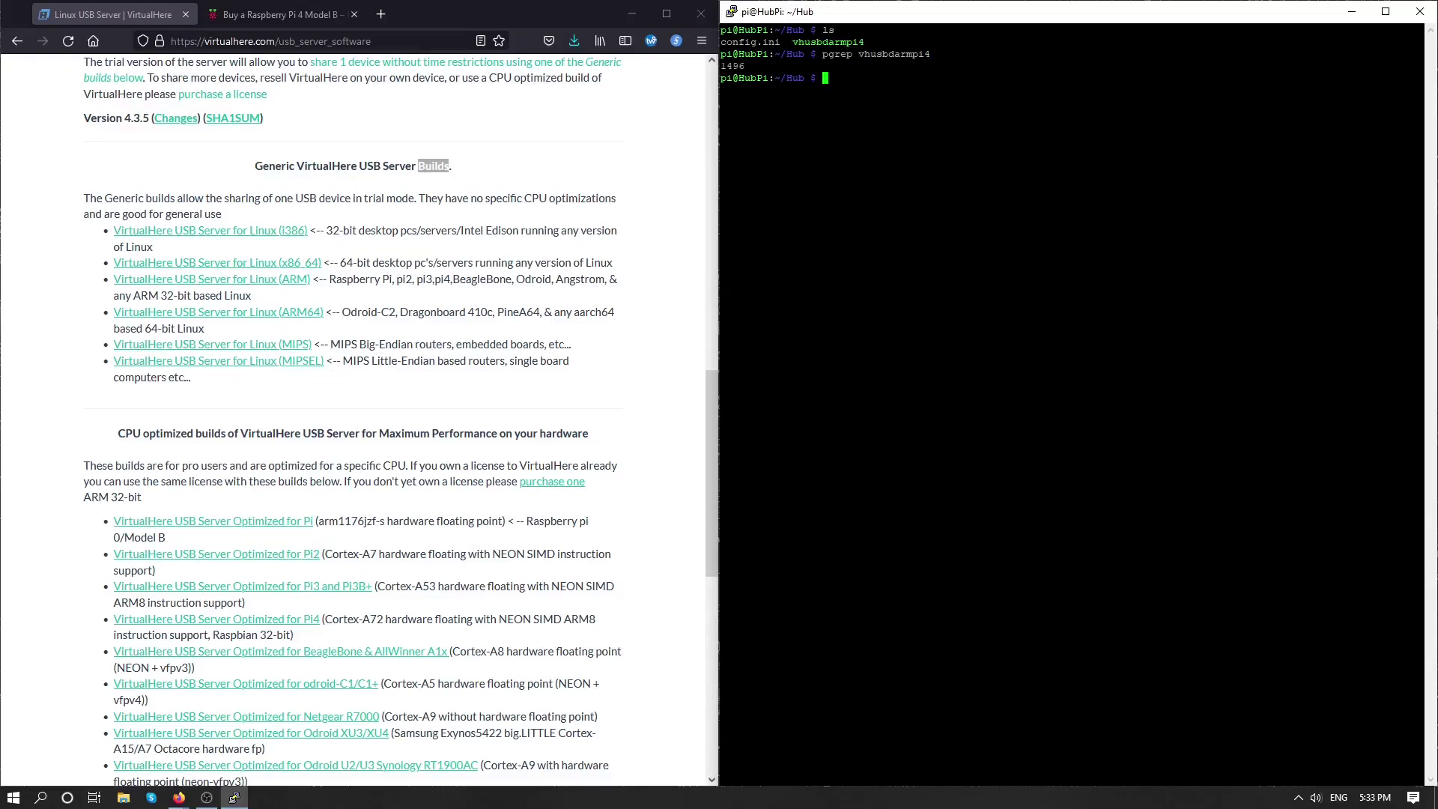
# Build a kill command for process 1496 to stop the old server.
pyautogui.press('Up')
pyautogui.press('BackSpace')
pyautogui.press('BackSpace')
pyautogui.press('BackSpace')
pyautogui.press('BackSpace')
pyautogui.press('BackSpace')
pyautogui.press('BackSpace')
pyautogui.press('BackSpace')
pyautogui.press('BackSpace')
pyautogui.press('BackSpace')
pyautogui.press('BackSpace')
pyautogui.press('BackSpace')
pyautogui.press('BackSpace')
pyautogui.press('BackSpace')
pyautogui.press('BackSpace')
pyautogui.press('BackSpace')
pyautogui.press('BackSpace')
pyautogui.press('BackSpace')
pyautogui.press('BackSpace')
pyautogui.write('kill')
pyautogui.doubleClick(732, 66)
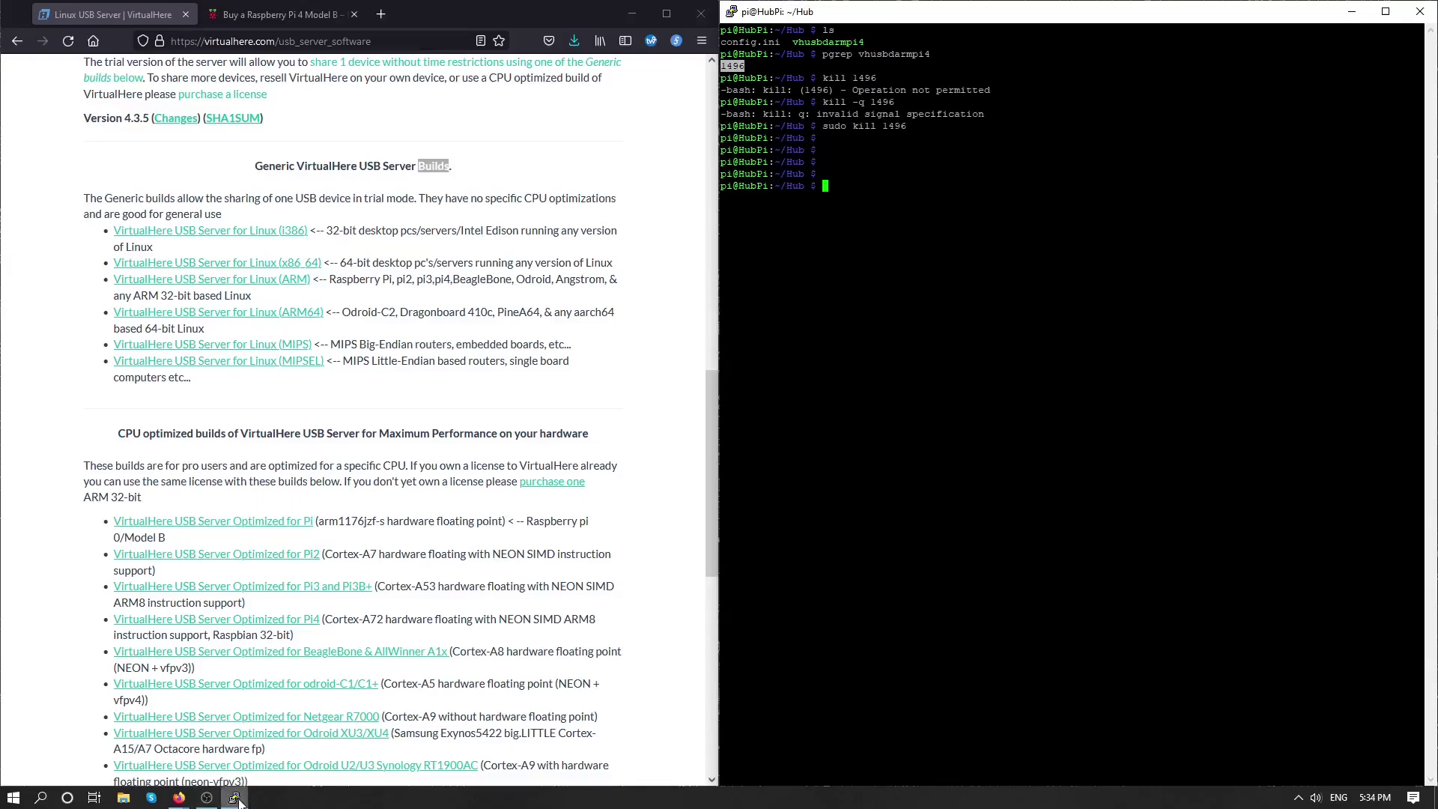
pyautogui.click(1299, 798)
# Check the client's empty USB Hubs list and list the Hub folder's files on the Pi.
pyautogui.click(1274, 742)
pyautogui.rightClick(364, 256)
pyautogui.press('Escape')
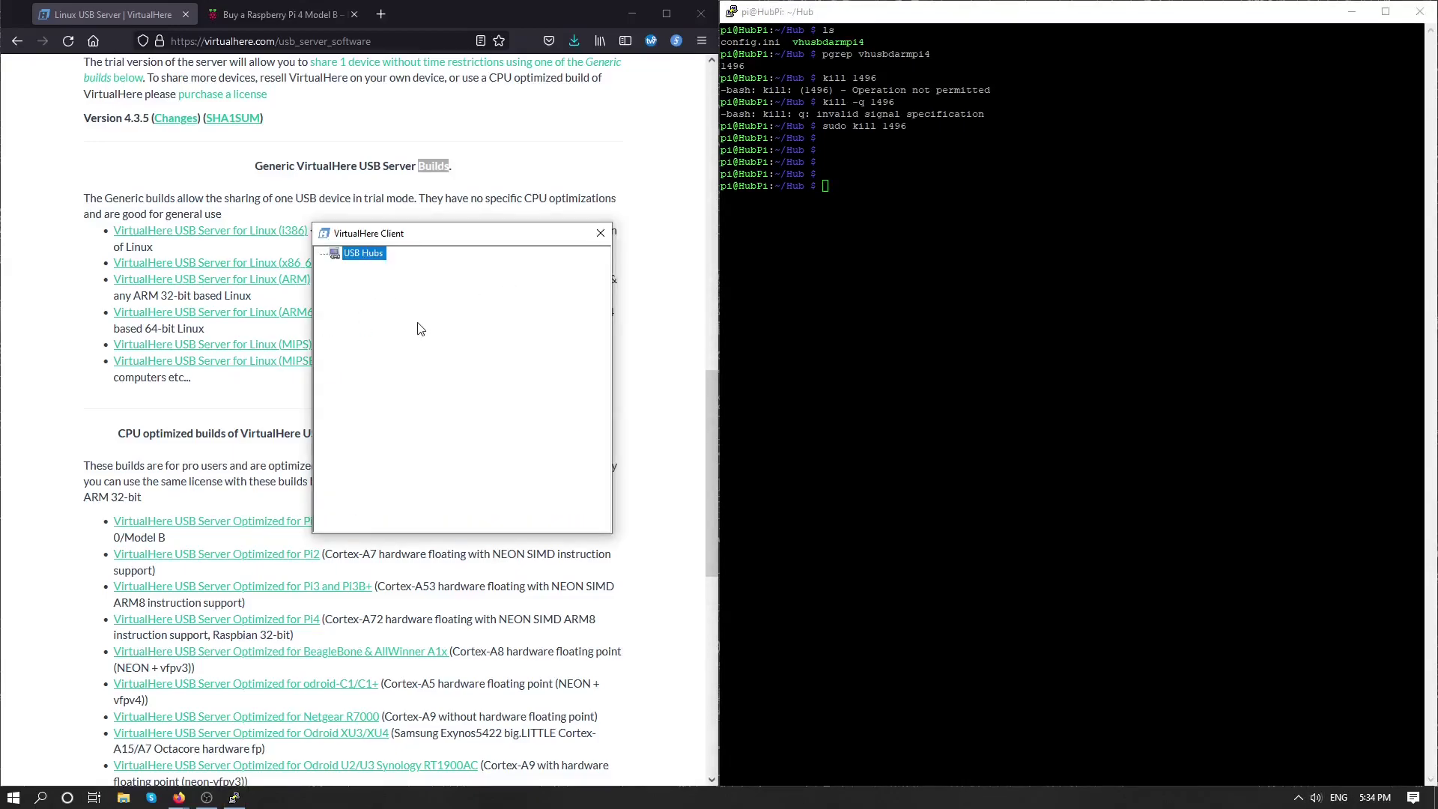
pyautogui.hotkey('alt', 'Tab')
pyautogui.write('ls')
pyautogui.press('Return')
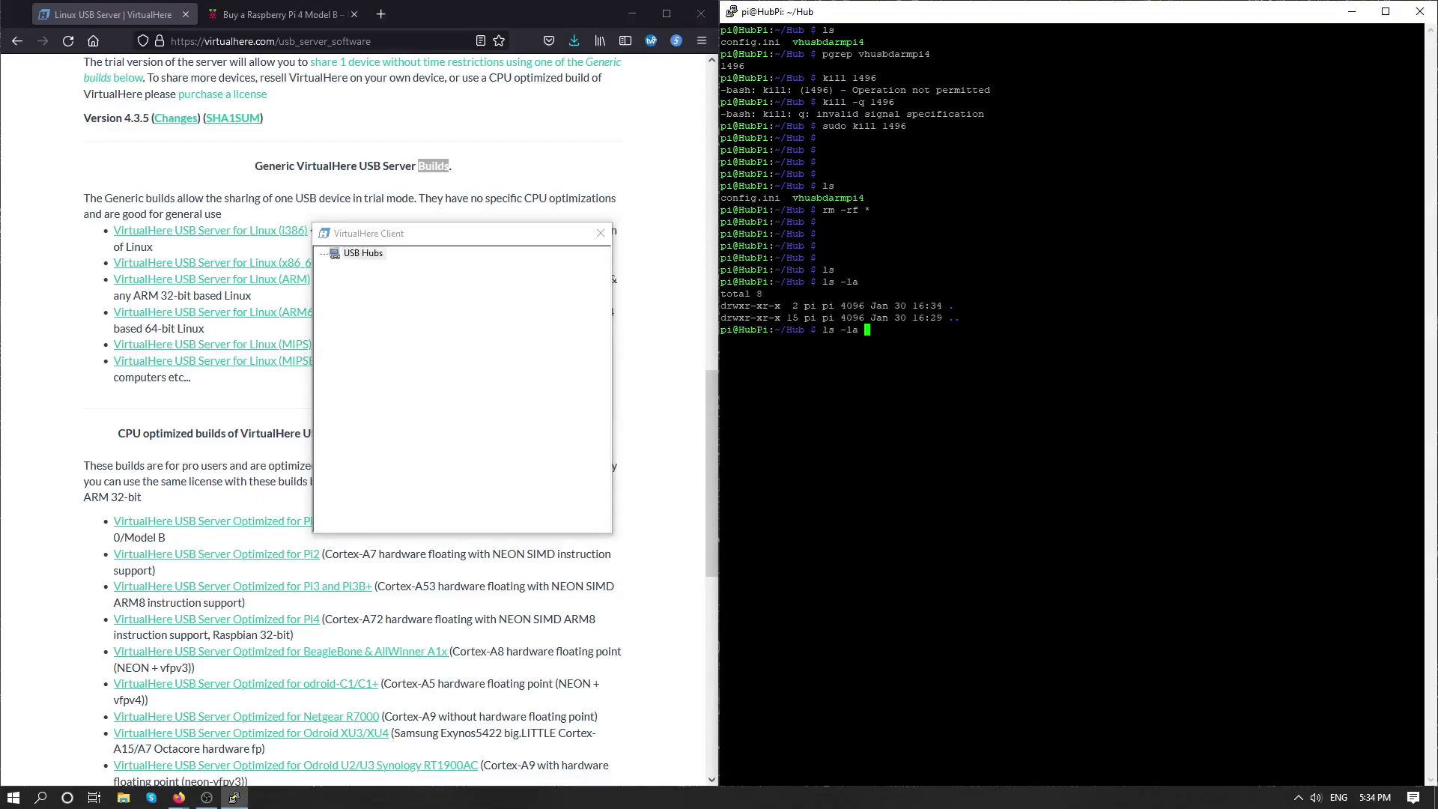
# Step through command history and leave a bare wget command at the Pi prompt.
pyautogui.press('Up')
pyautogui.press('Up')
pyautogui.press('Up')
pyautogui.press('Up')
pyautogui.press('Up')
pyautogui.press('Up')
pyautogui.press('Up')
pyautogui.press('Up')
pyautogui.press('Down')
pyautogui.press('Down')
pyautogui.press('Down')
pyautogui.press('Down')
pyautogui.press('Down')
pyautogui.press('Down')
pyautogui.press('Down')
pyautogui.press('Down')
pyautogui.write('wget https://virtualhere.com/sites/default/files/usbserver/vhusbdarmpi4')
pyautogui.press('BackSpace')
pyautogui.press('BackSpace')
pyautogui.press('BackSpace')
pyautogui.press('BackSpace')
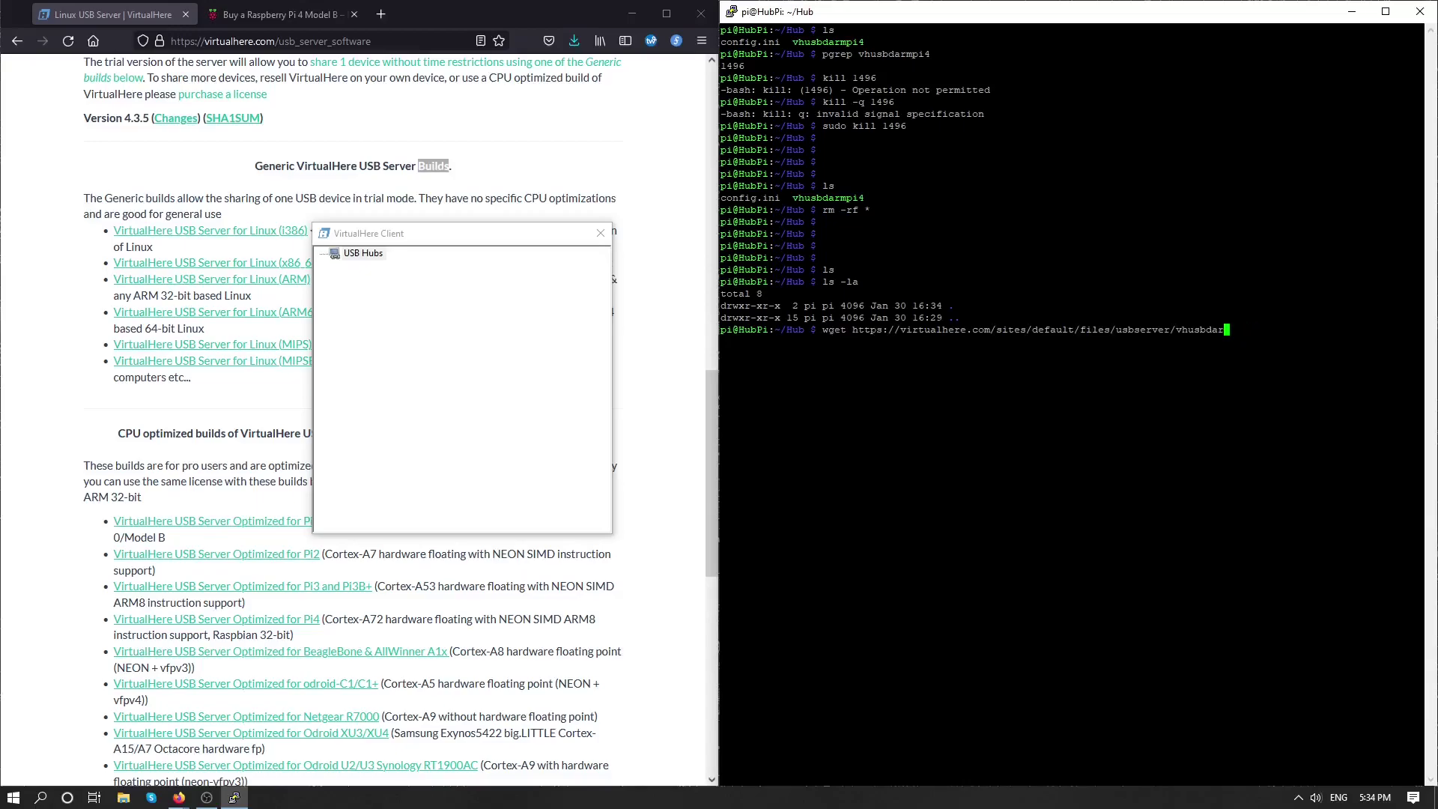
pyautogui.press('BackSpace')
pyautogui.press('BackSpace')
pyautogui.press('BackSpace')
pyautogui.press('BackSpace')
pyautogui.press('BackSpace')
pyautogui.press('BackSpace')
pyautogui.press('BackSpace')
pyautogui.press('BackSpace')
pyautogui.press('BackSpace')
pyautogui.press('BackSpace')
pyautogui.press('BackSpace')
pyautogui.press('BackSpace')
pyautogui.press('BackSpace')
pyautogui.press('BackSpace')
pyautogui.press('BackSpace')
pyautogui.press('BackSpace')
pyautogui.press('BackSpace')
pyautogui.press('BackSpace')
pyautogui.press('BackSpace')
pyautogui.press('BackSpace')
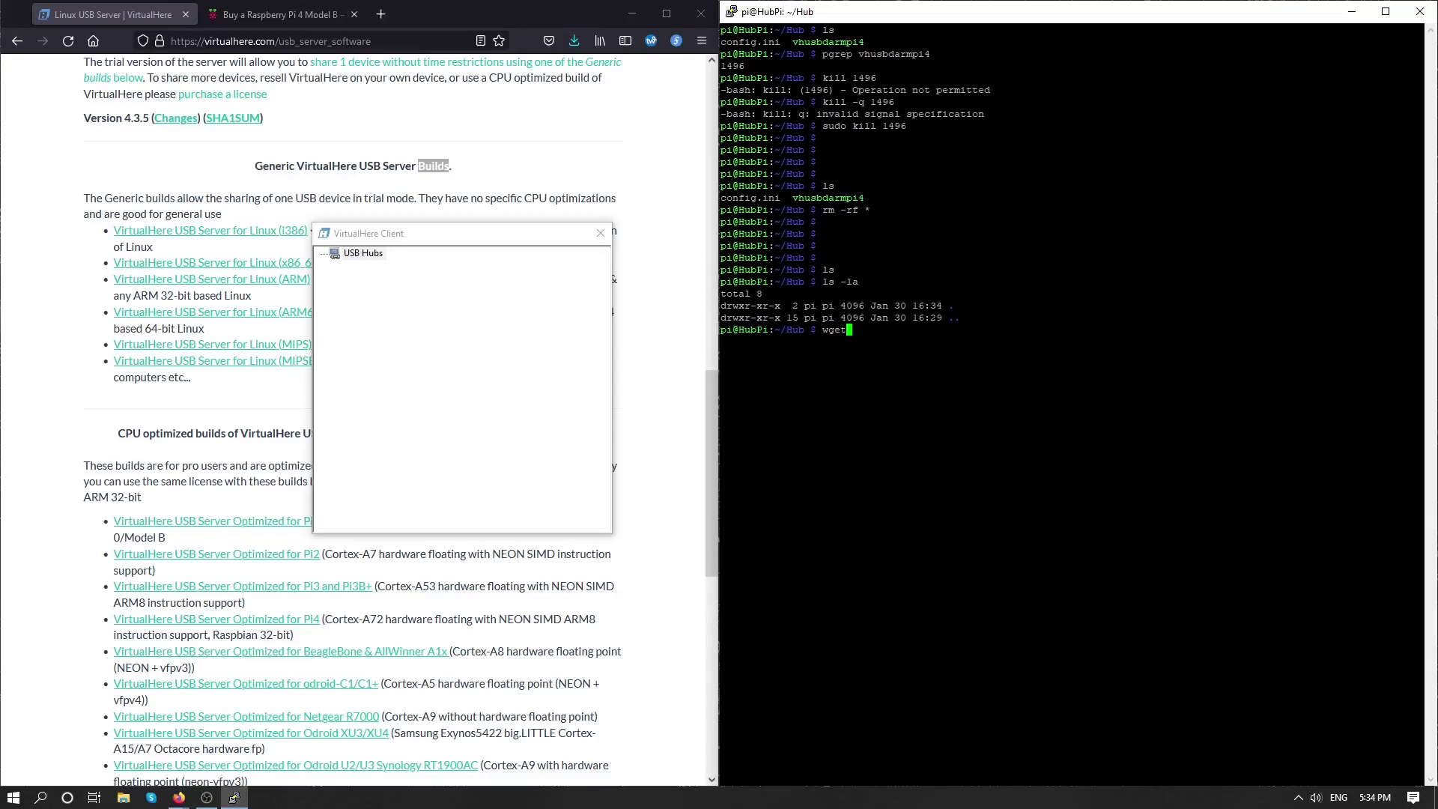
# Copy the Linux (ARM) server link from Generic builds and download vhusbdarm with wget.
pyautogui.click(133, 15)
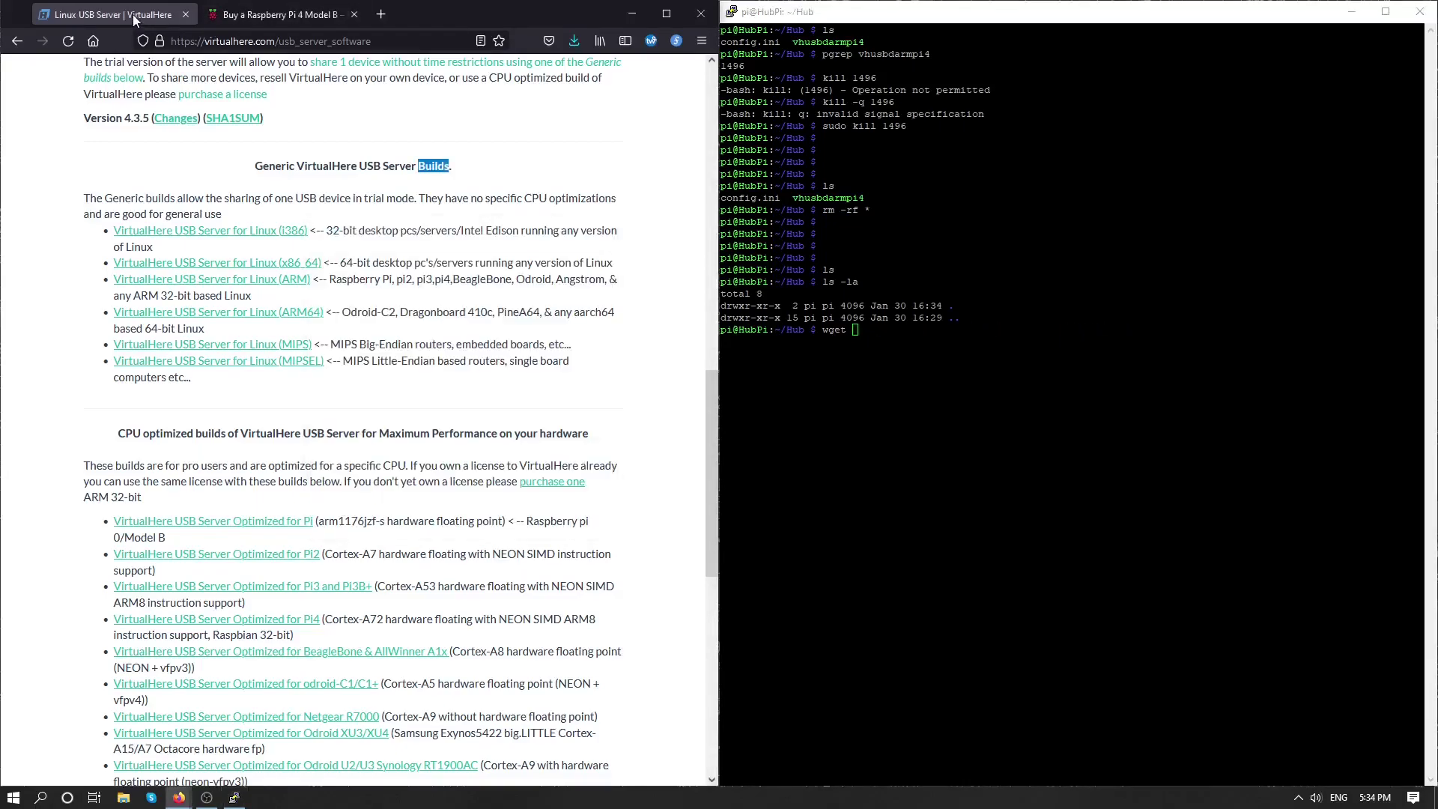
pyautogui.doubleClick(266, 169)
pyautogui.tripleClick(265, 168)
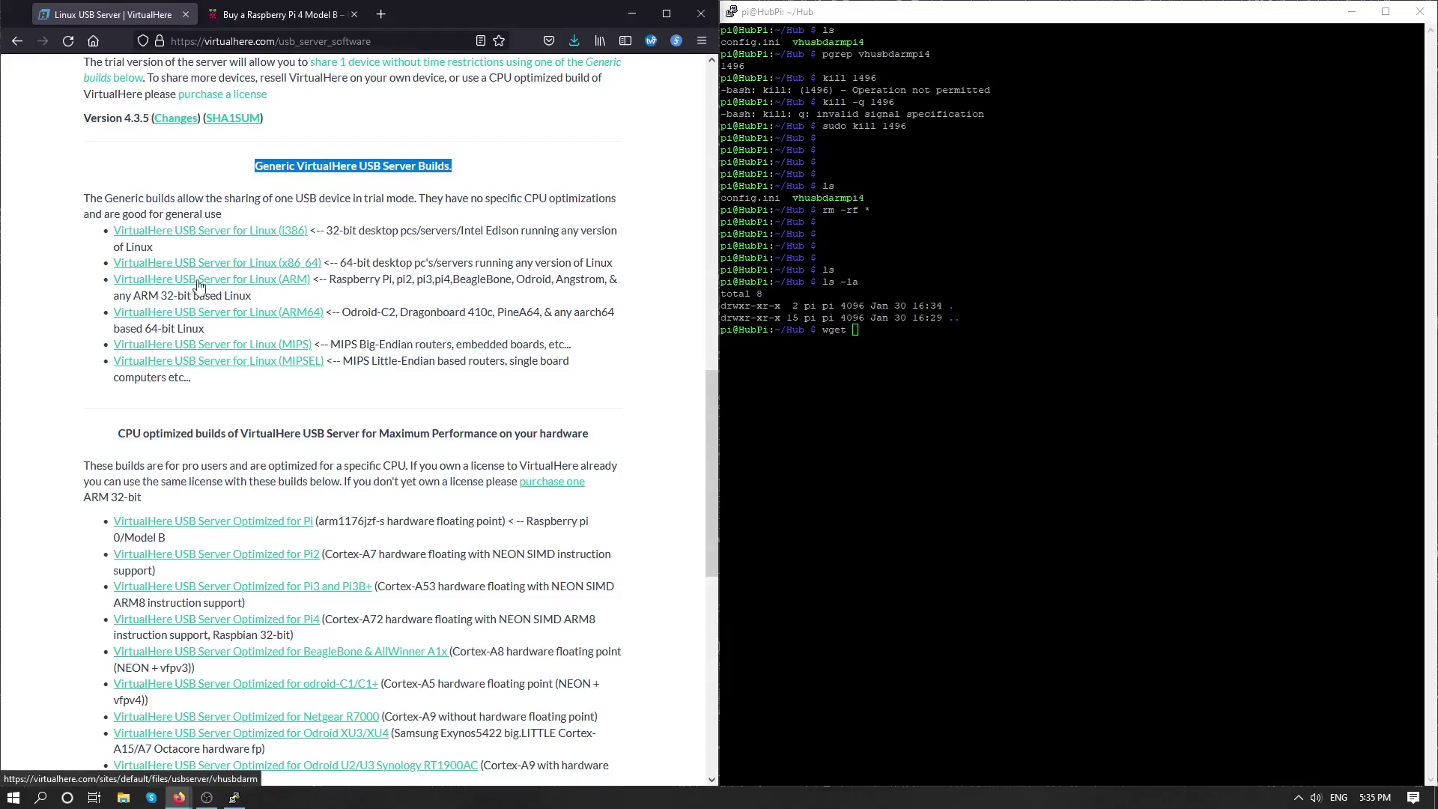
pyautogui.rightClick(266, 289)
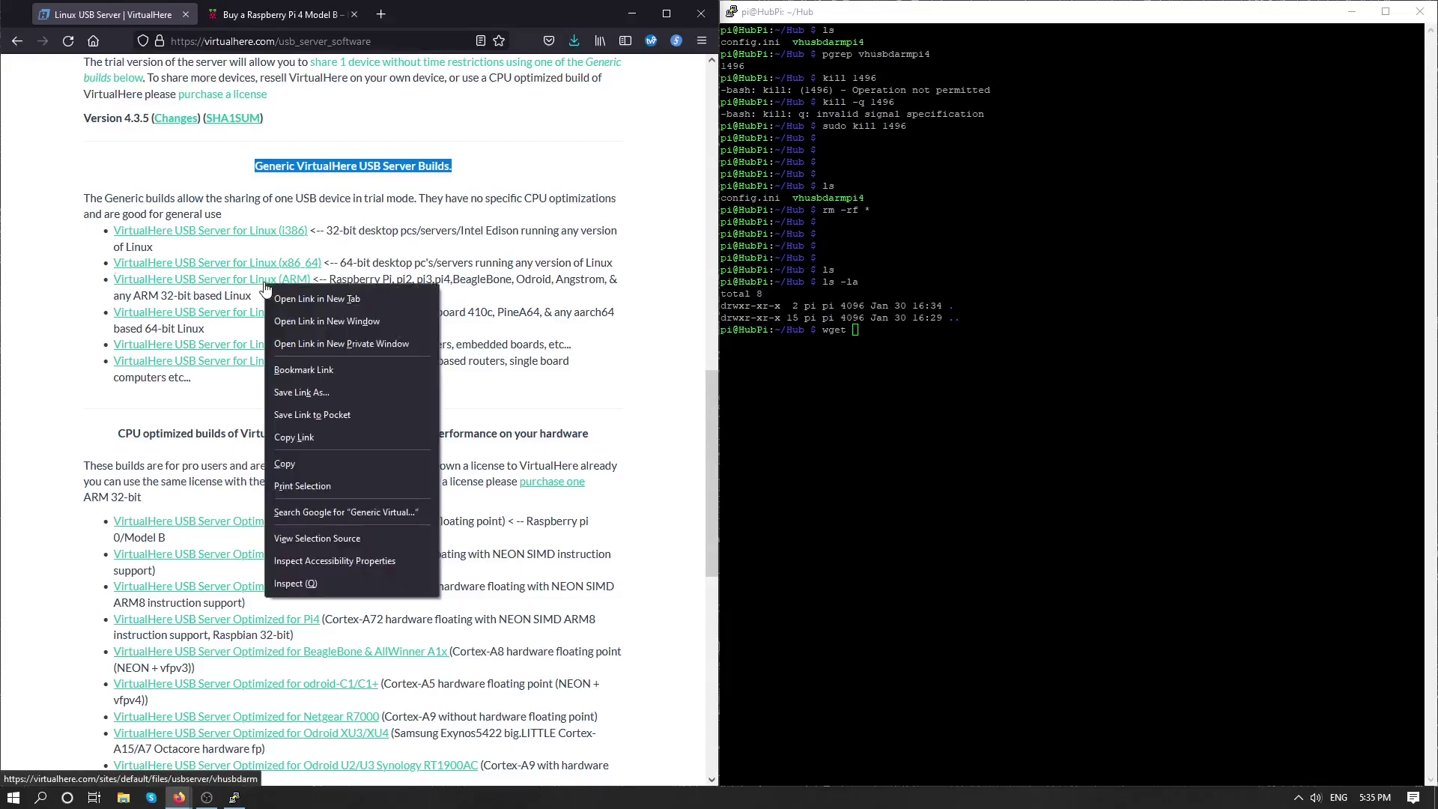
pyautogui.click(375, 436)
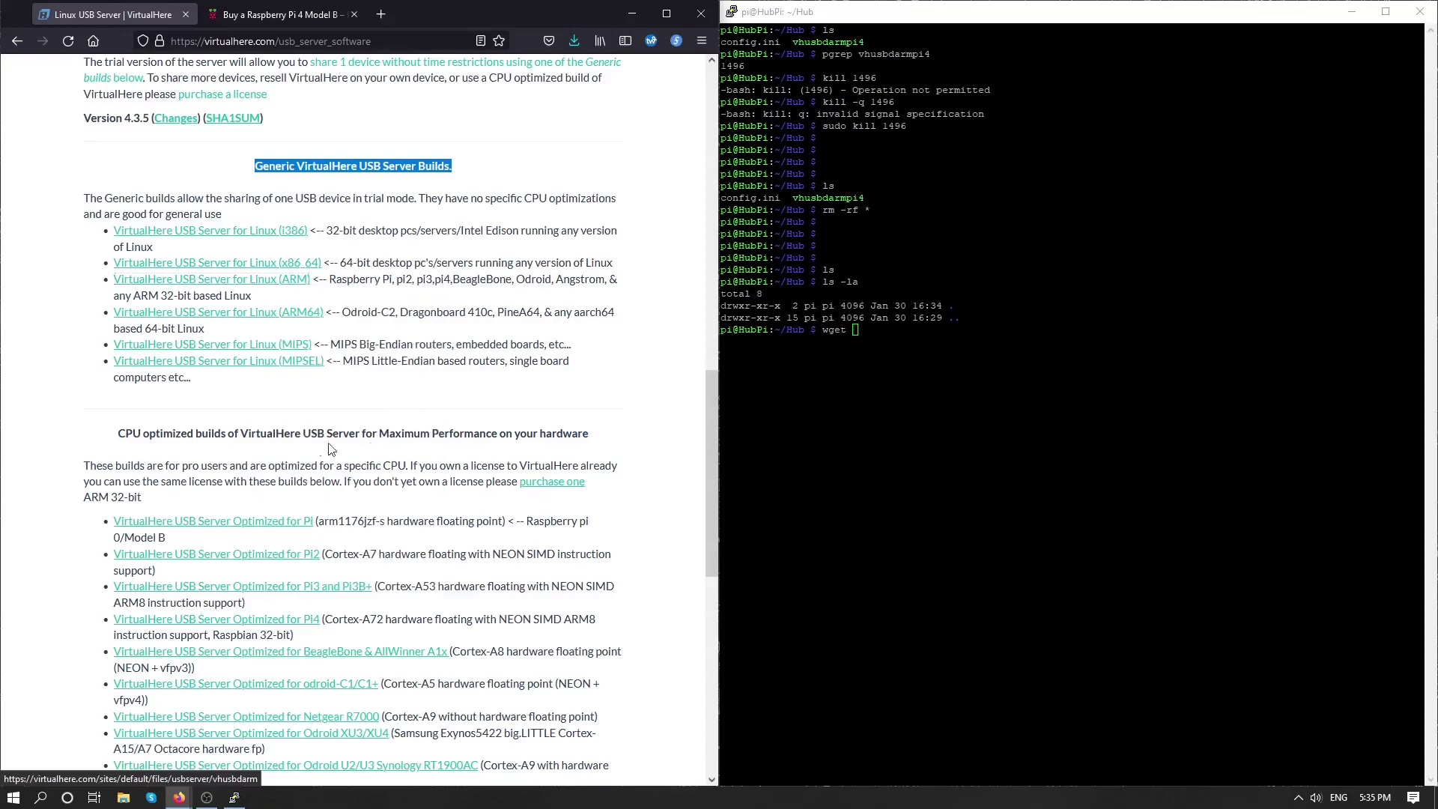
pyautogui.hotkey('alt', 'Tab')
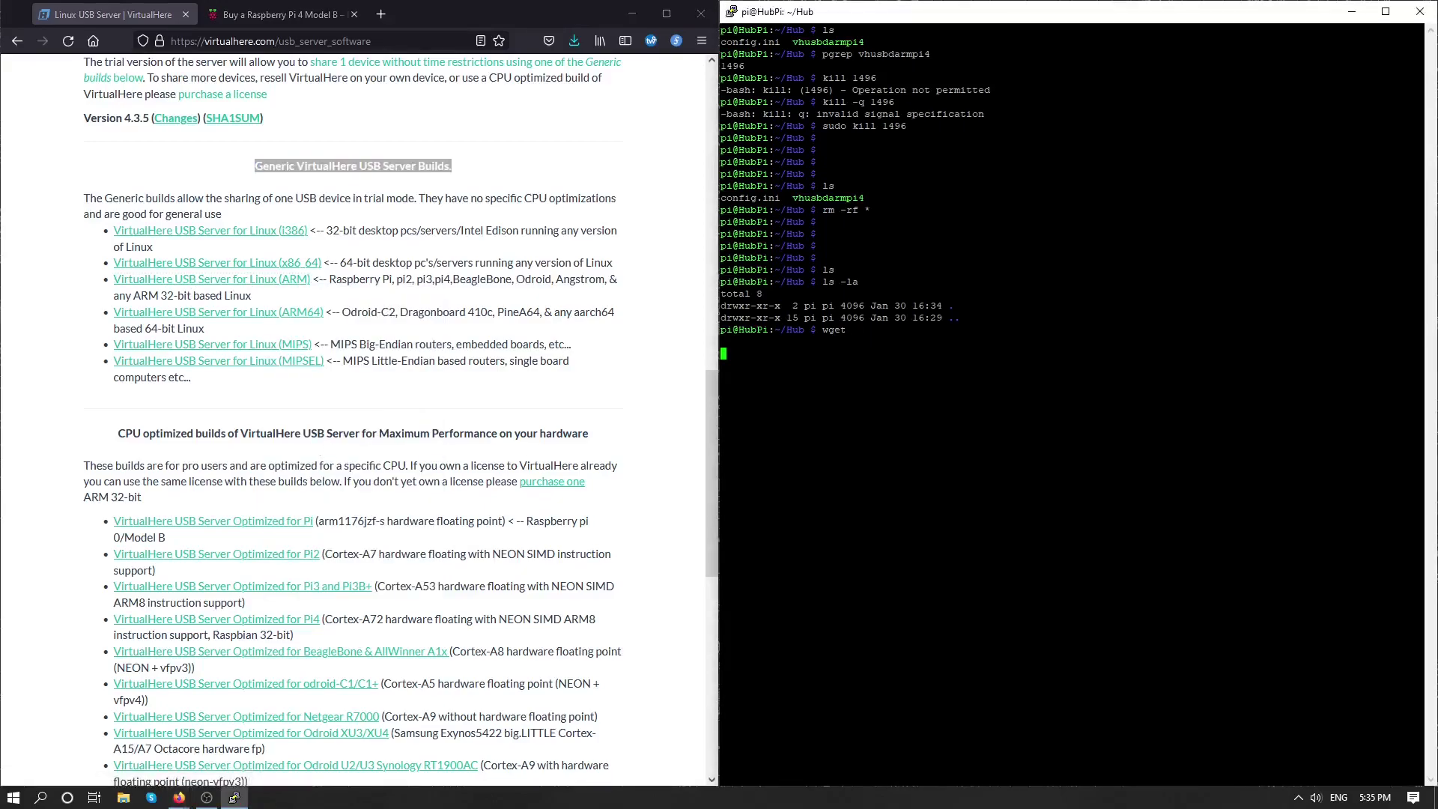
pyautogui.write('https://virtualhere.com/sites/default/files/usbserver/vhusbdarm')
pyautogui.press('Return')
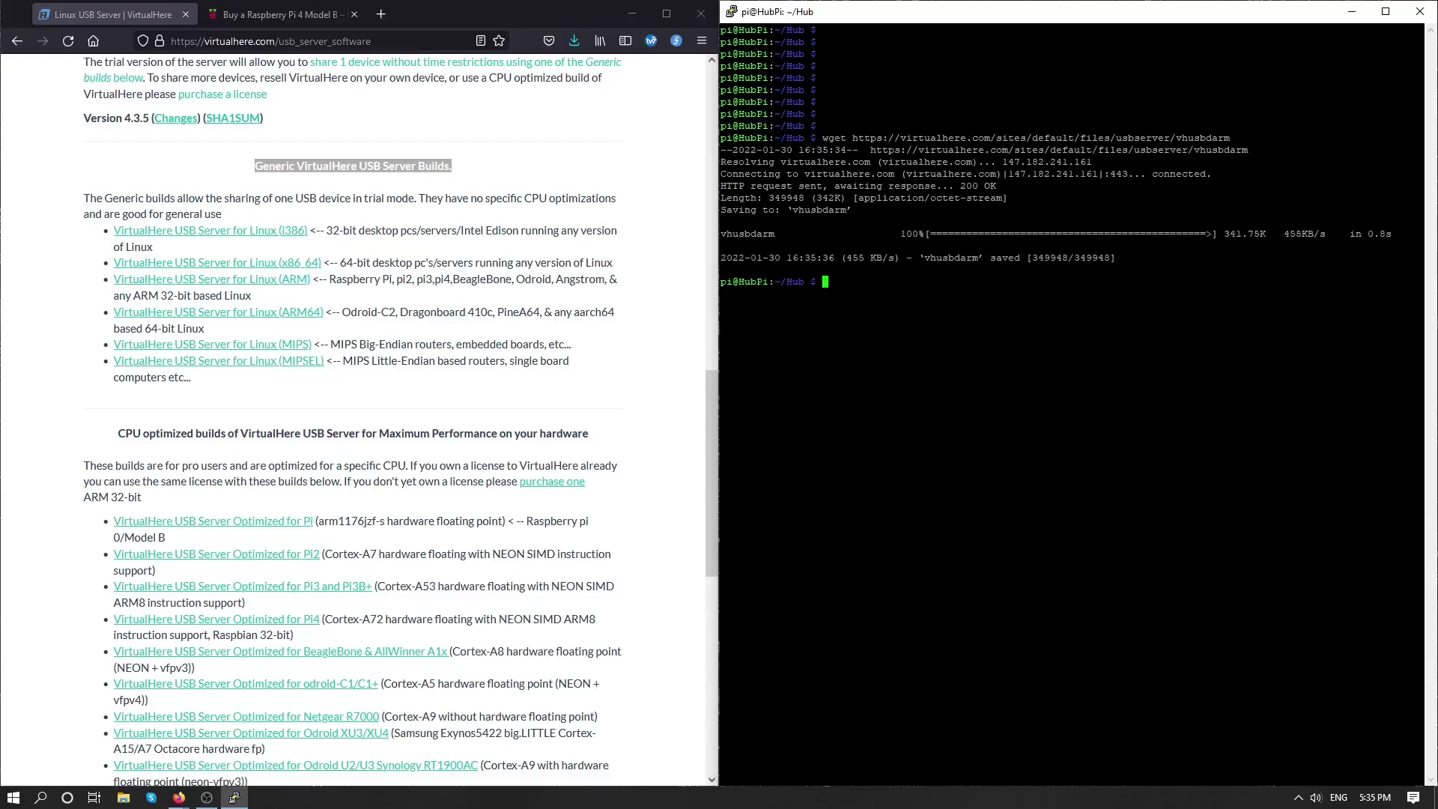
# Make vhusbdarm executable with sudo chmod a+x vhusbdarm.
pyautogui.press('Return')
pyautogui.press('Return')
pyautogui.press('Return')
pyautogui.press('Return')
pyautogui.press('Return')
pyautogui.press('Return')
pyautogui.press('Return')
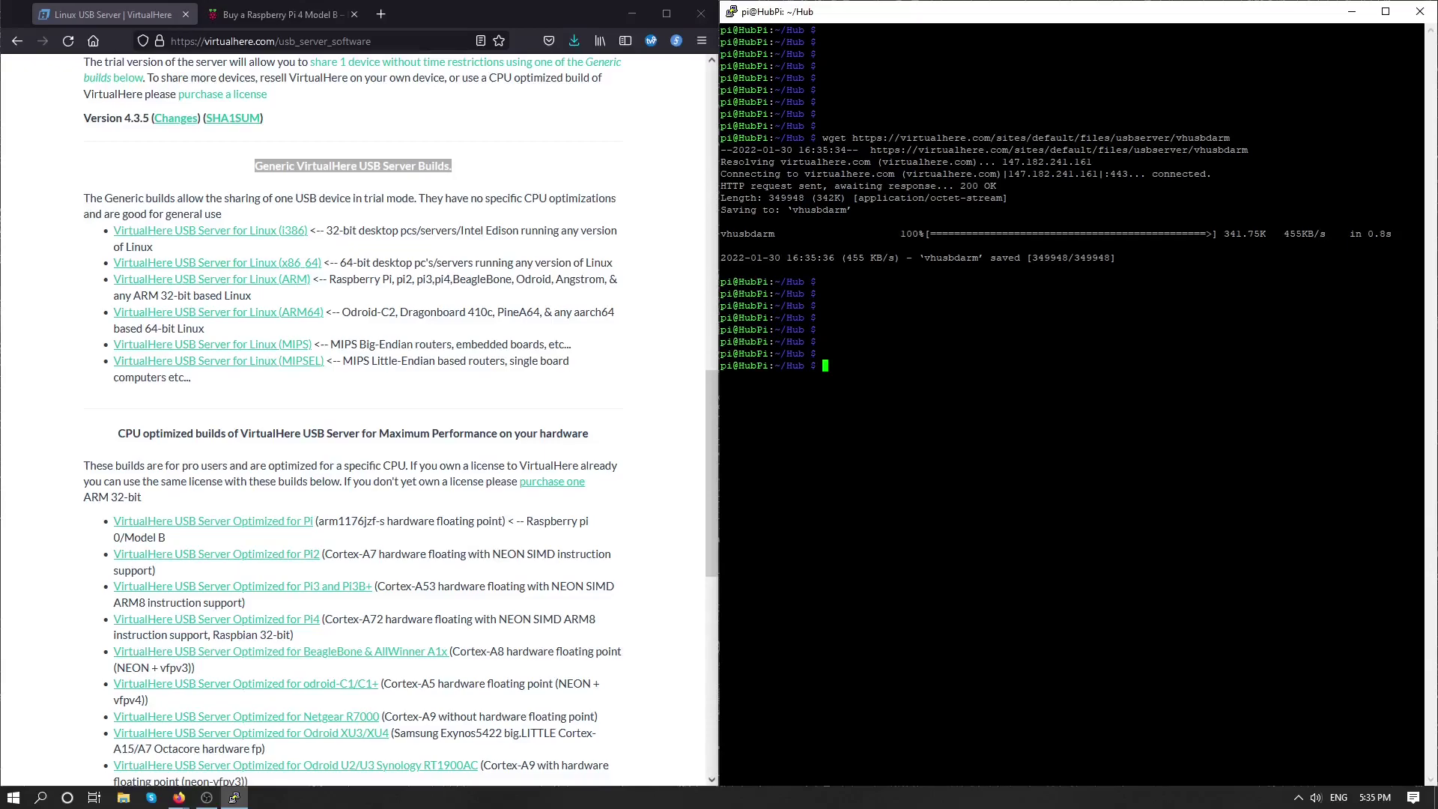
pyautogui.write('sudo chmod a+x v')
pyautogui.press('Tab')
pyautogui.press('Return')
# Launch ./vhusbdarm -b in the background, then rerun it with sudo.
pyautogui.write('./')
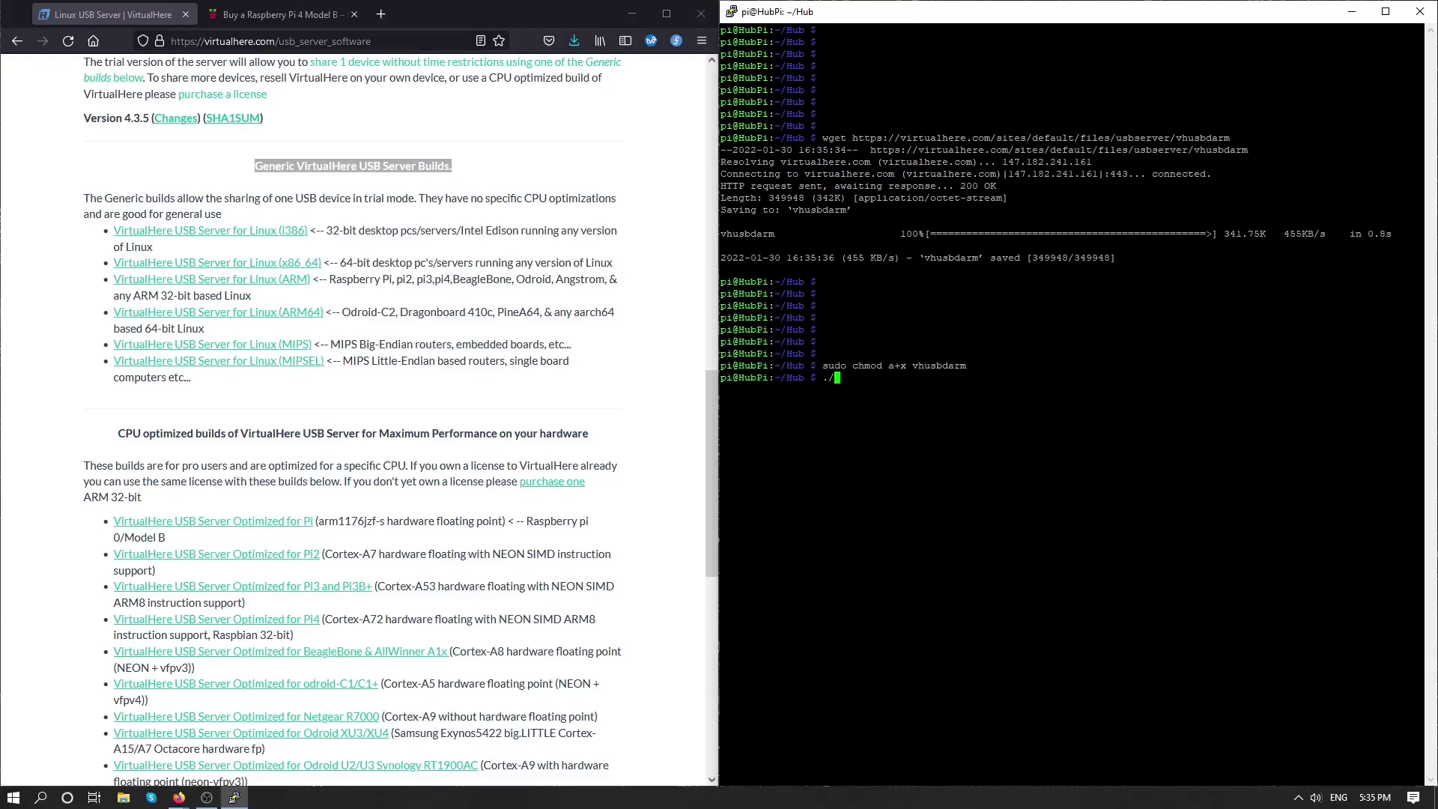
pyautogui.write('v')
pyautogui.press('Tab')
pyautogui.write('-b')
pyautogui.press('Return')
pyautogui.press('Up')
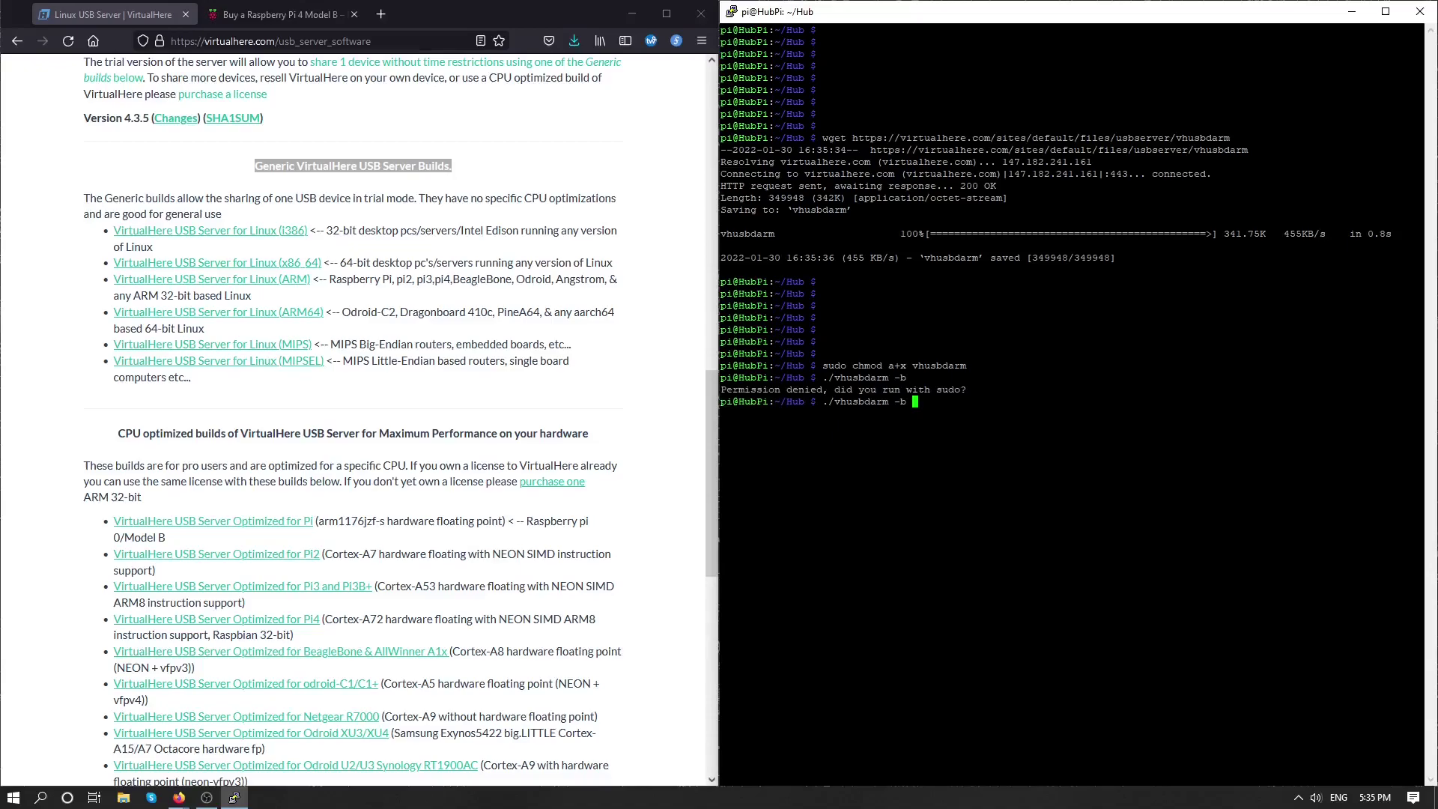
pyautogui.press('Home')
pyautogui.write('sudo')
pyautogui.press('Return')
# Minimise Firefox, bring up VirtualHere Client, and dismiss the server trial edition message.
pyautogui.click(632, 14)
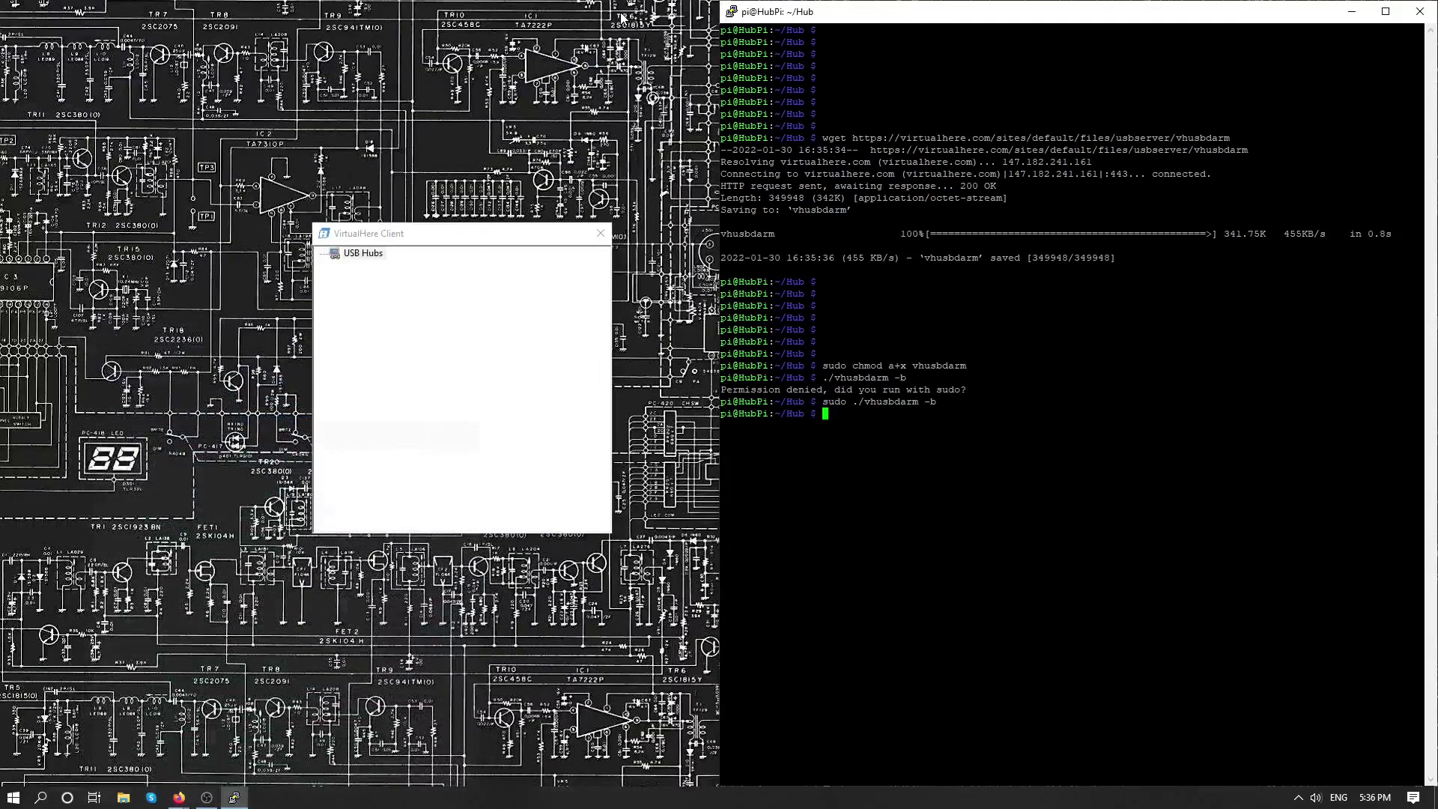
pyautogui.moveTo(382, 234); pyautogui.dragTo(364, 235)
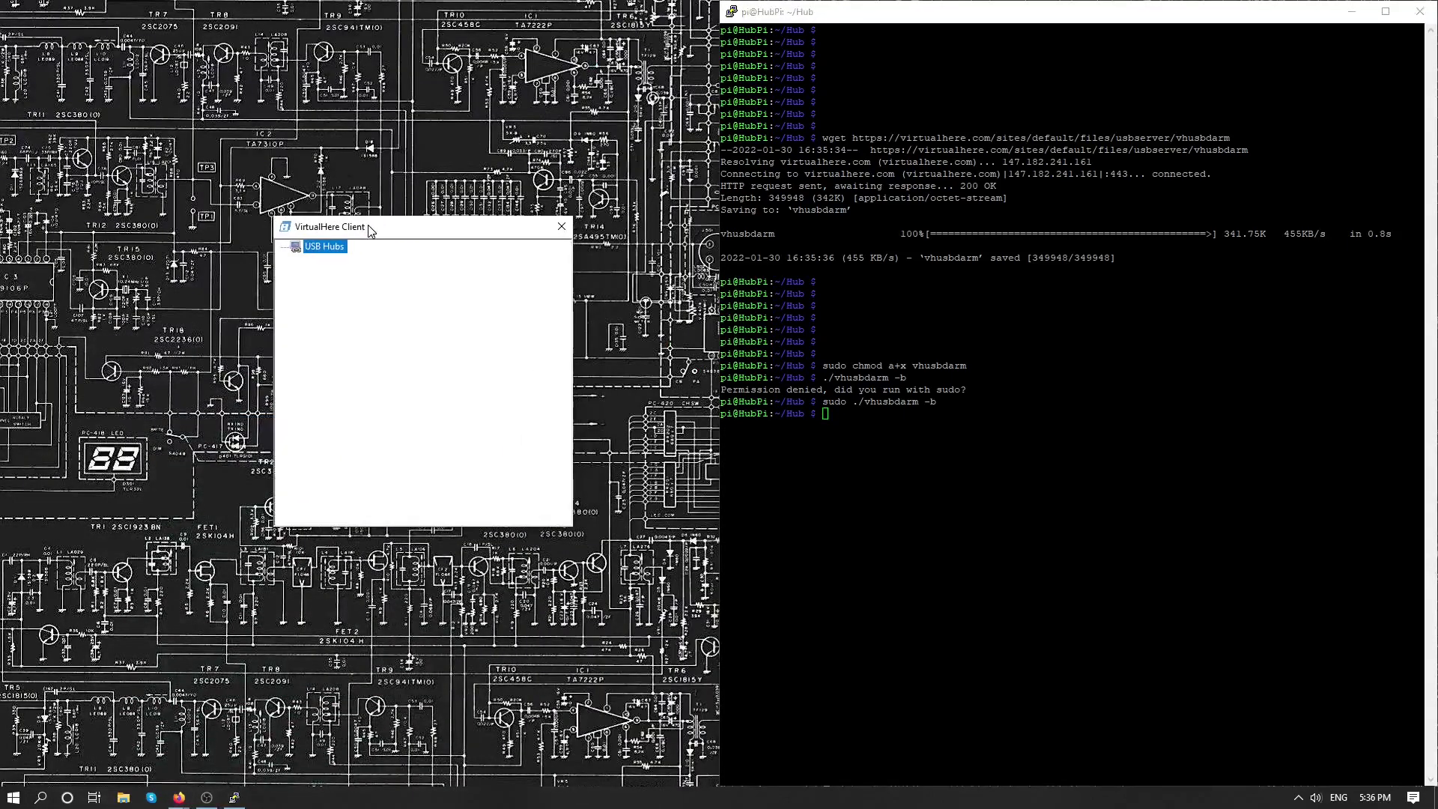
pyautogui.click(1299, 798)
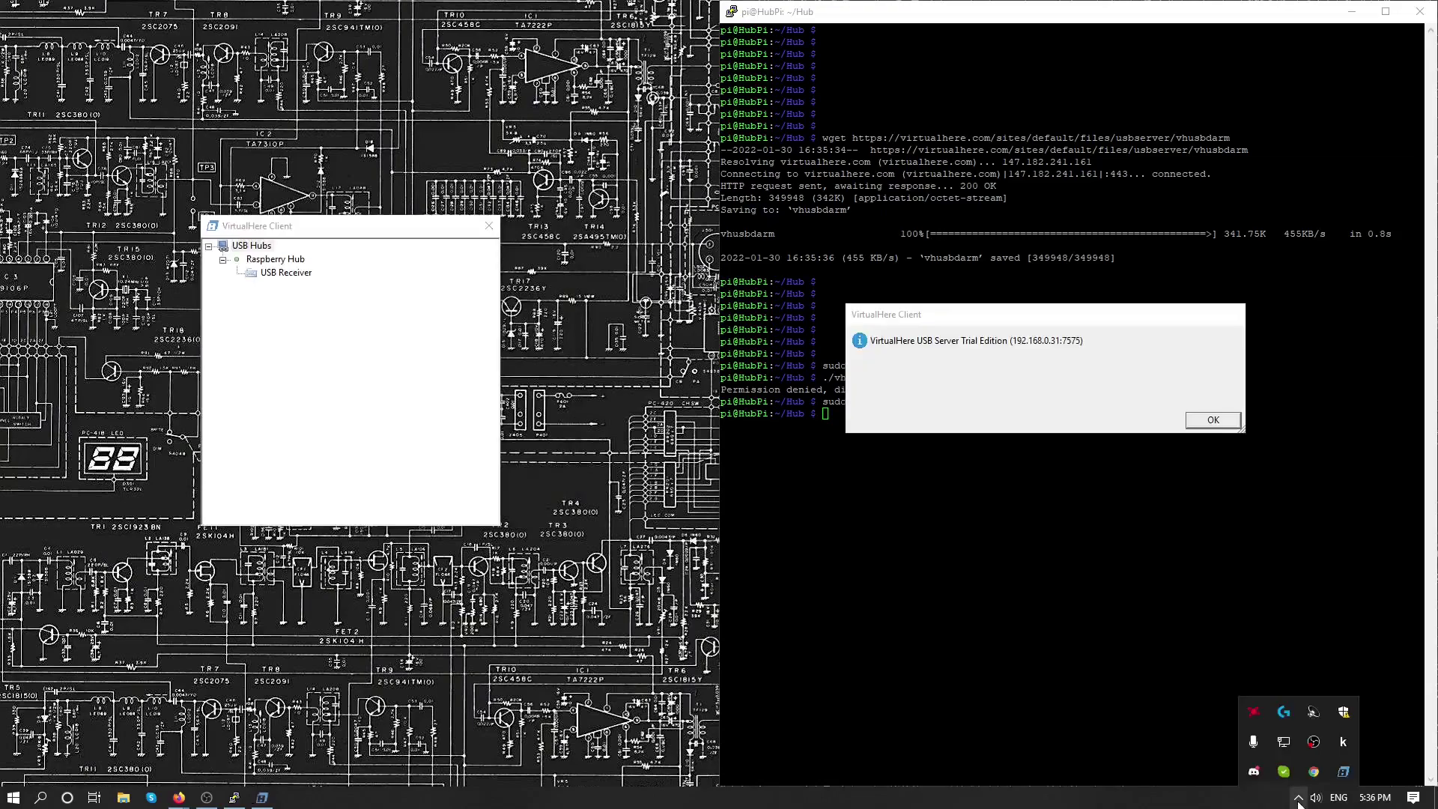
pyautogui.click(970, 348)
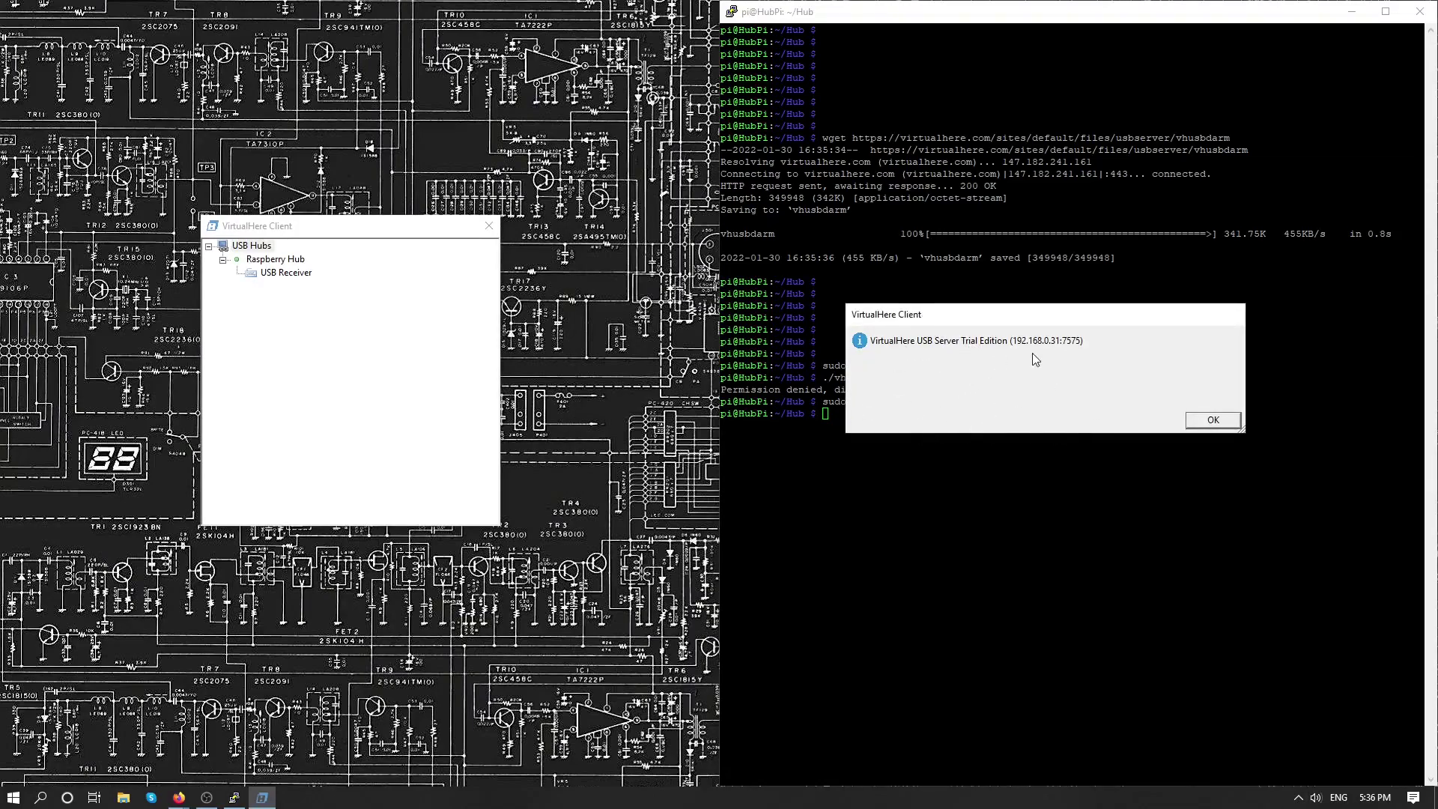
pyautogui.click(1197, 424)
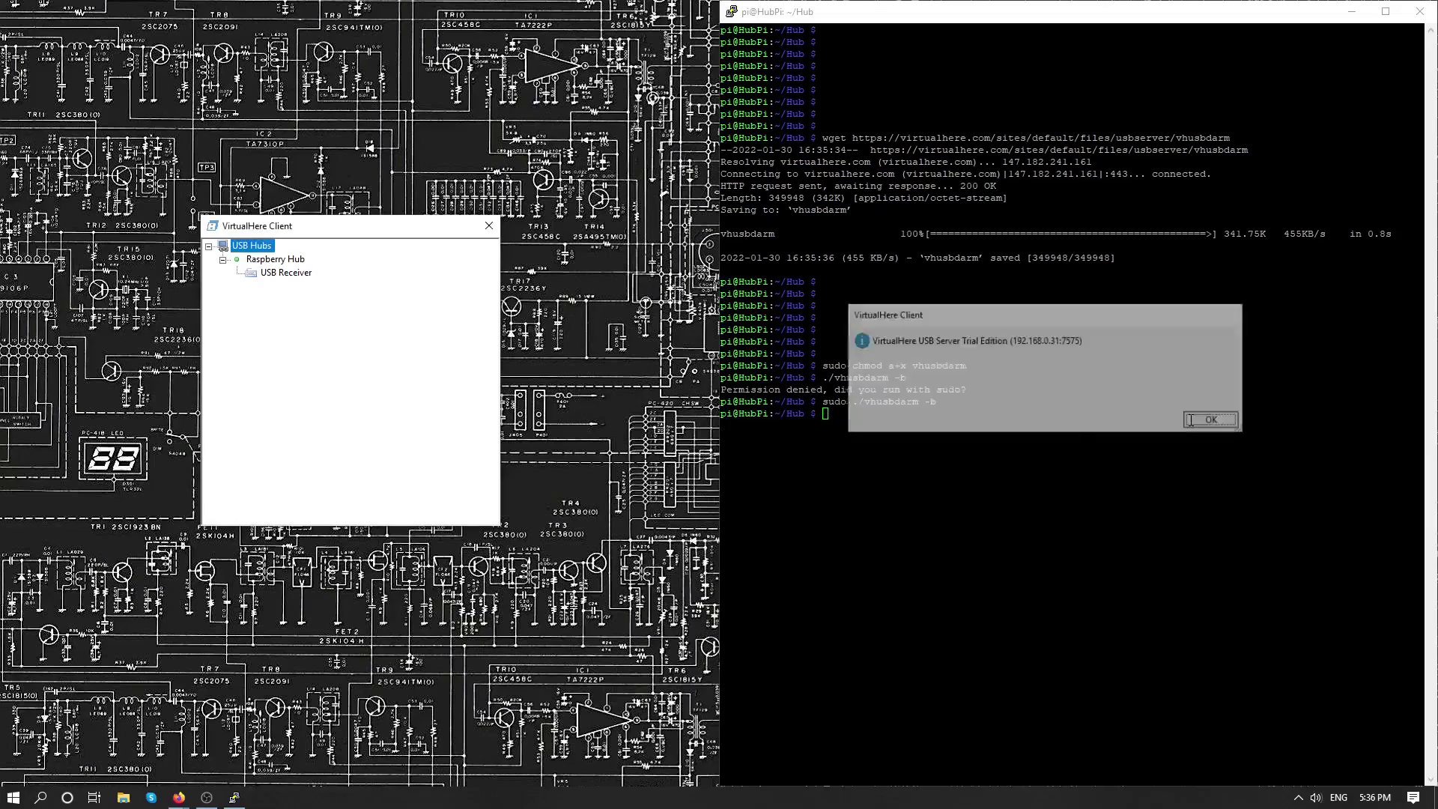
# Use the USB Receiver on Raspberry Hub from this PC.
pyautogui.click(282, 262)
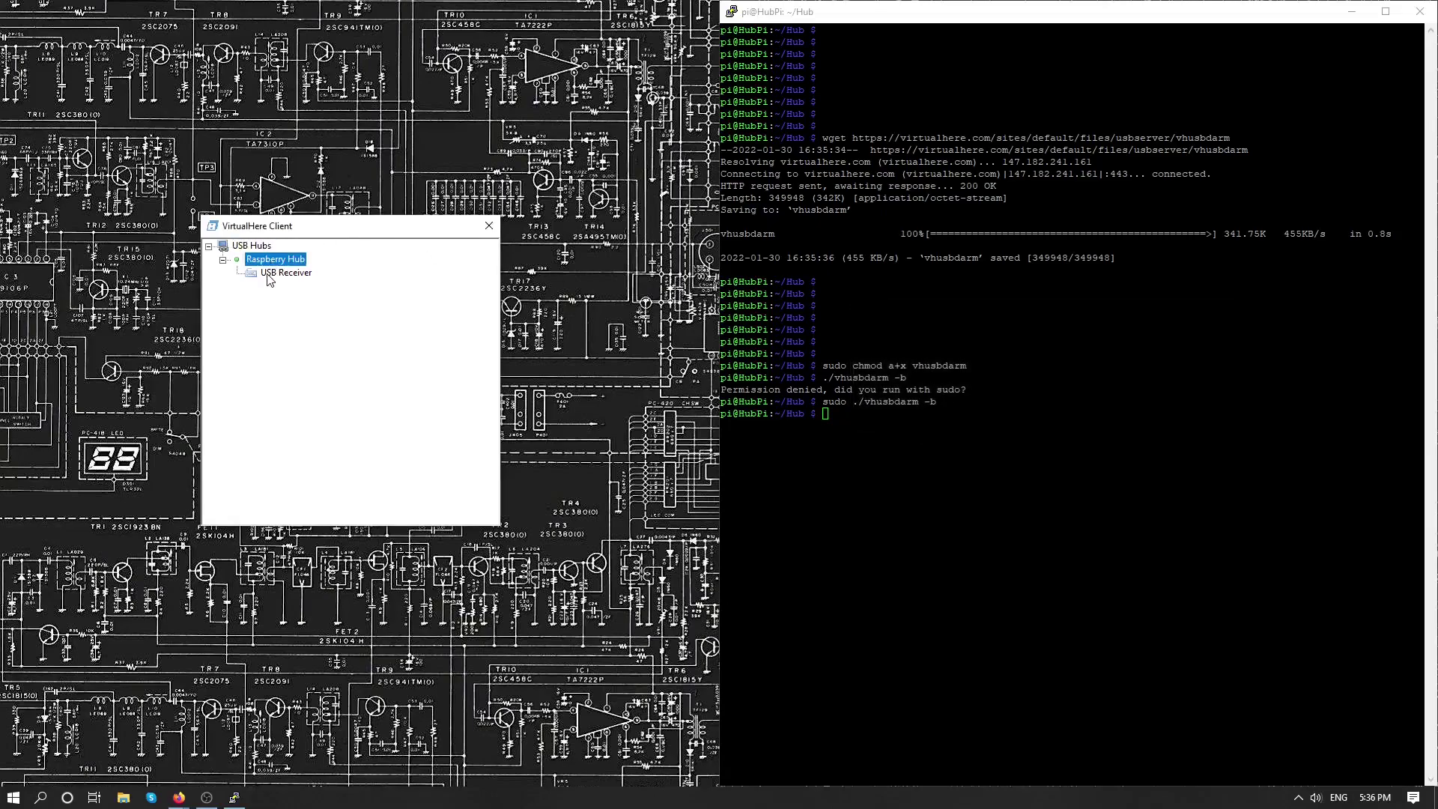
pyautogui.click(269, 275)
pyautogui.rightClick(269, 277)
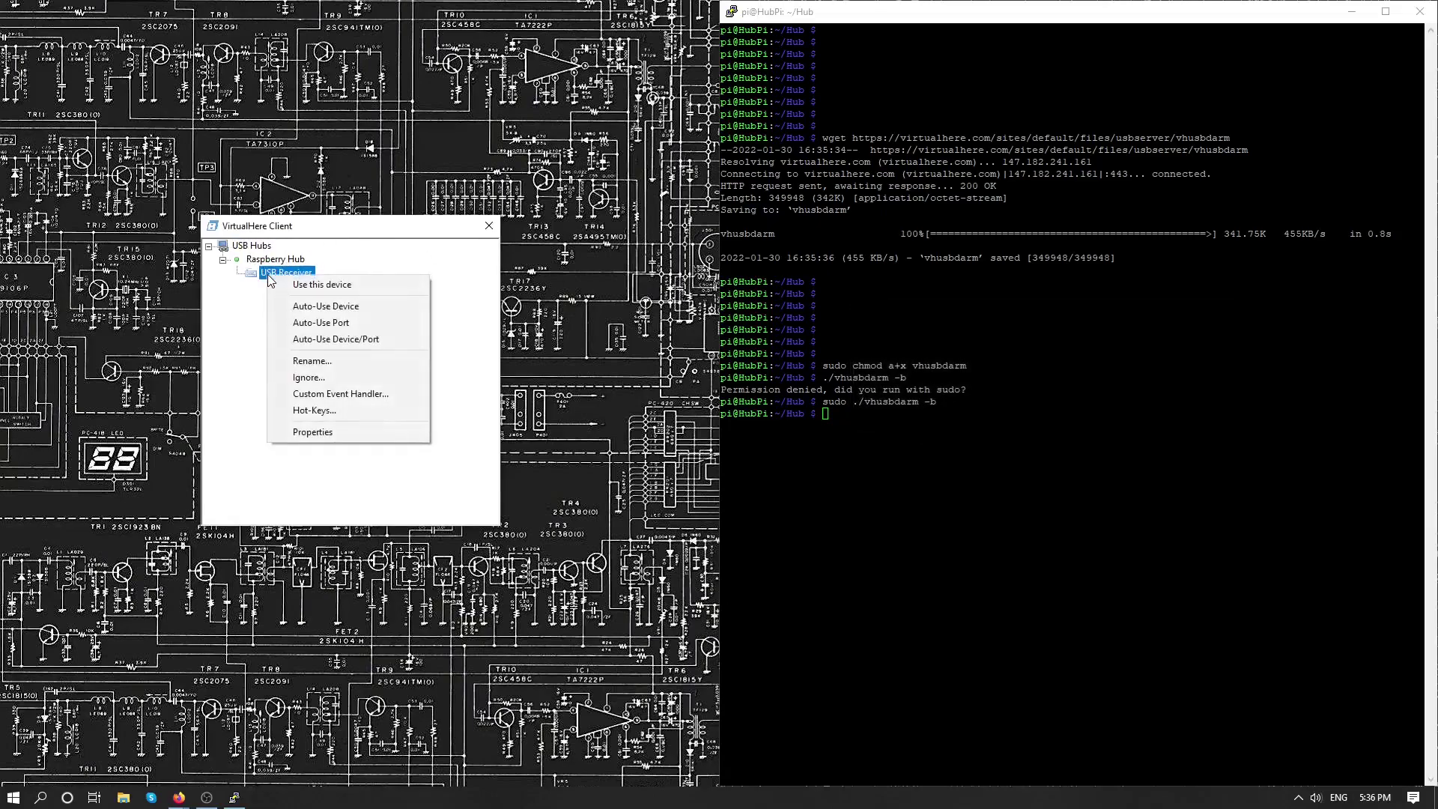
pyautogui.click(307, 284)
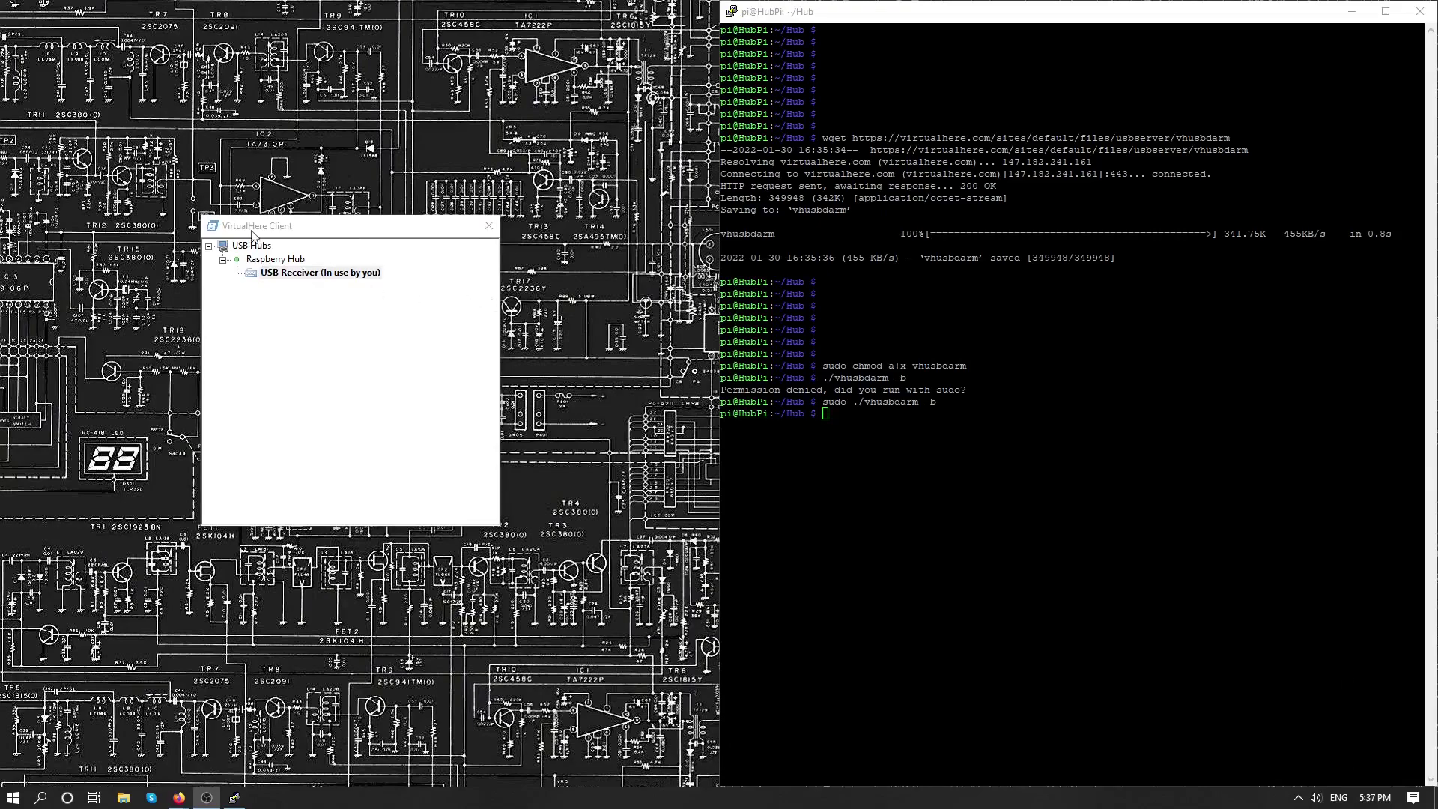
pyautogui.moveTo(258, 235); pyautogui.dragTo(300, 264)
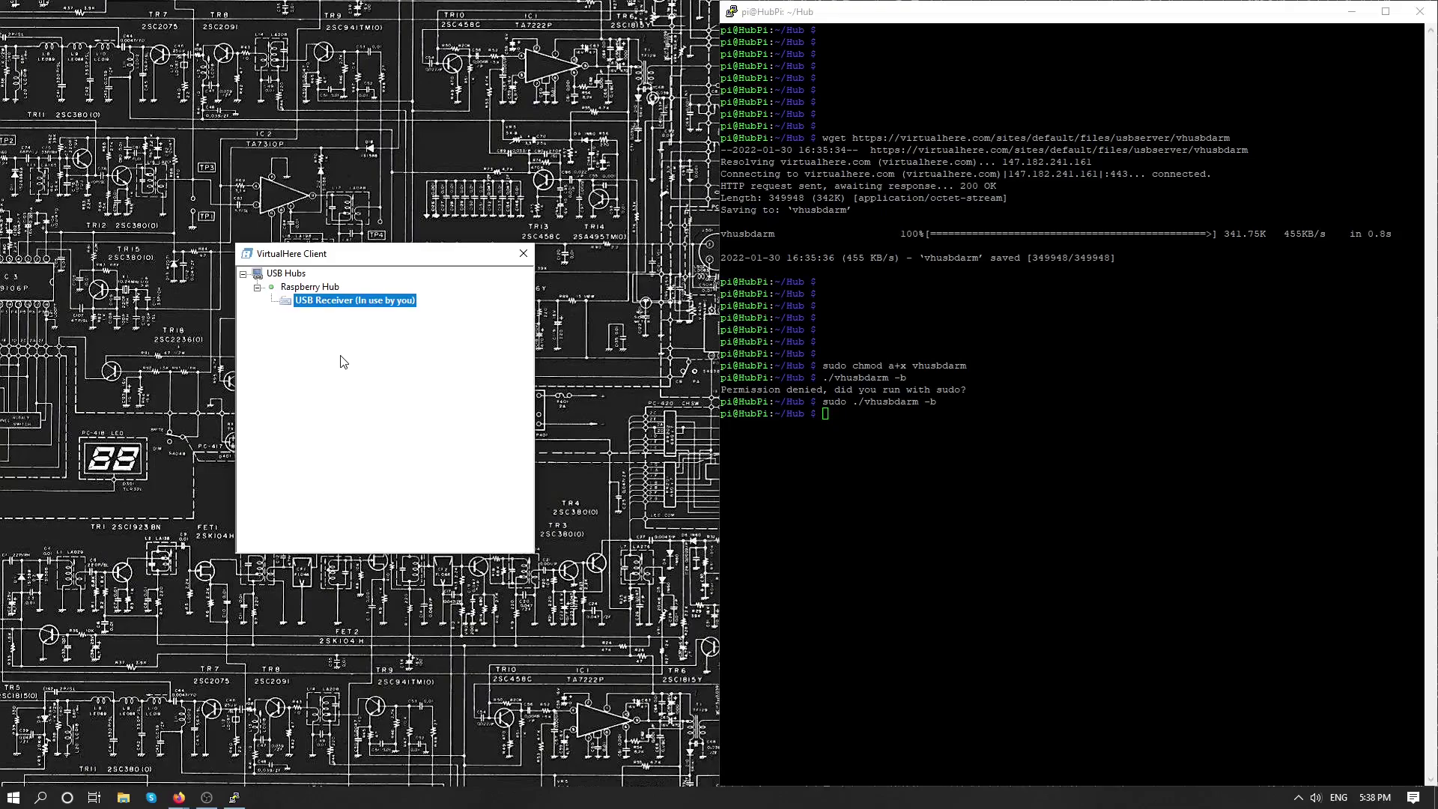
# Stop using the USB Receiver and start using the Afterglow Wired Controller for Xbox Series X.
pyautogui.rightClick(323, 300)
pyautogui.click(353, 311)
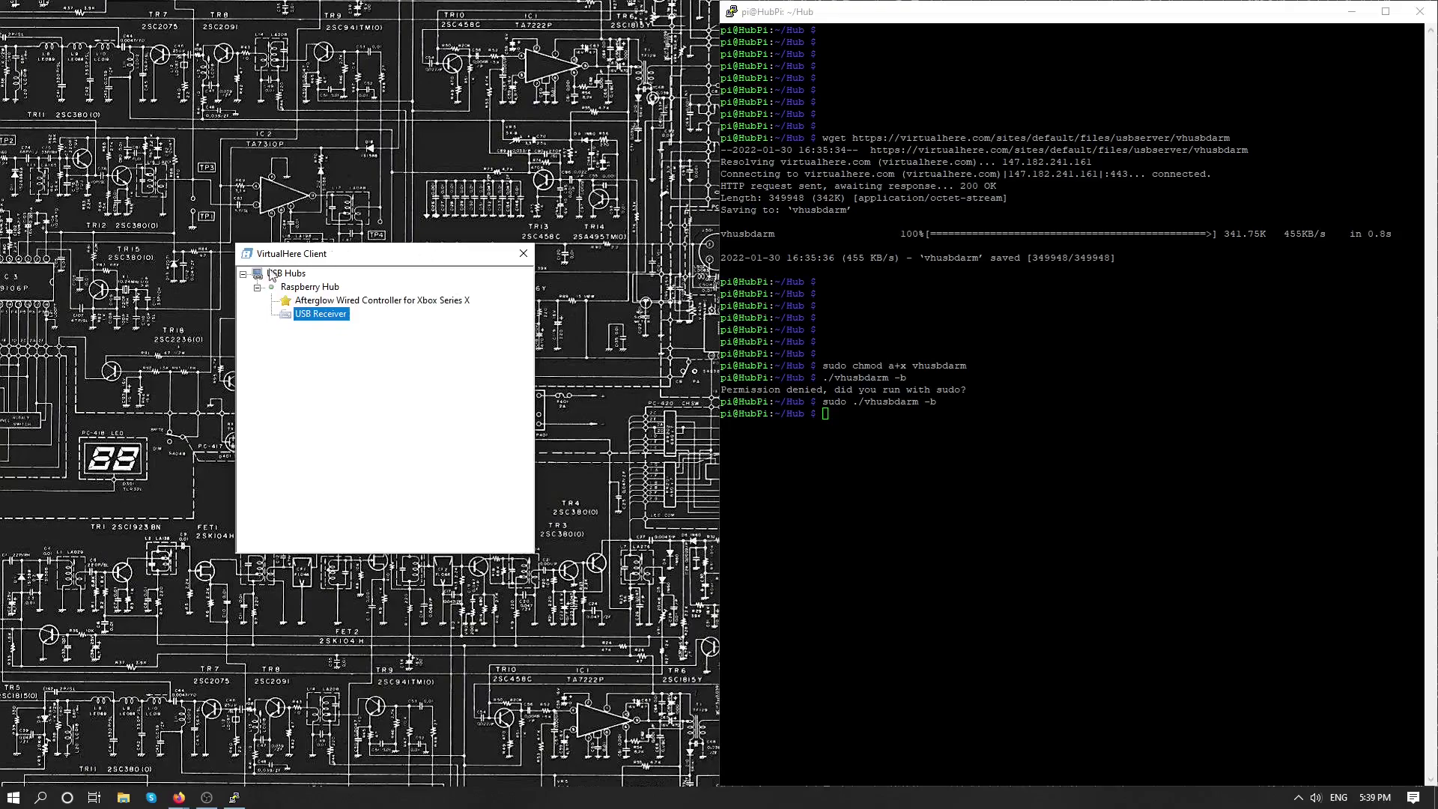
pyautogui.click(308, 303)
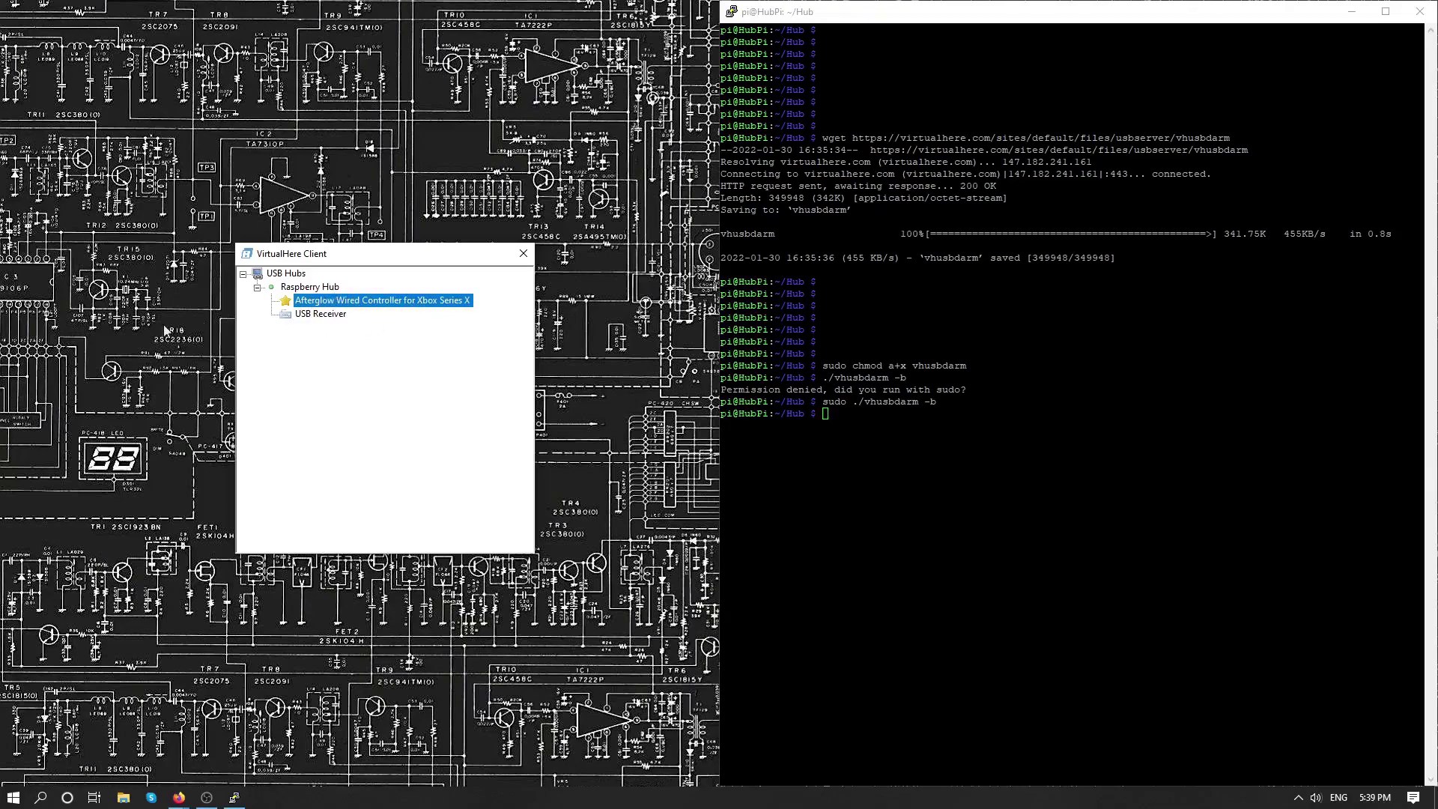
pyautogui.rightClick(364, 302)
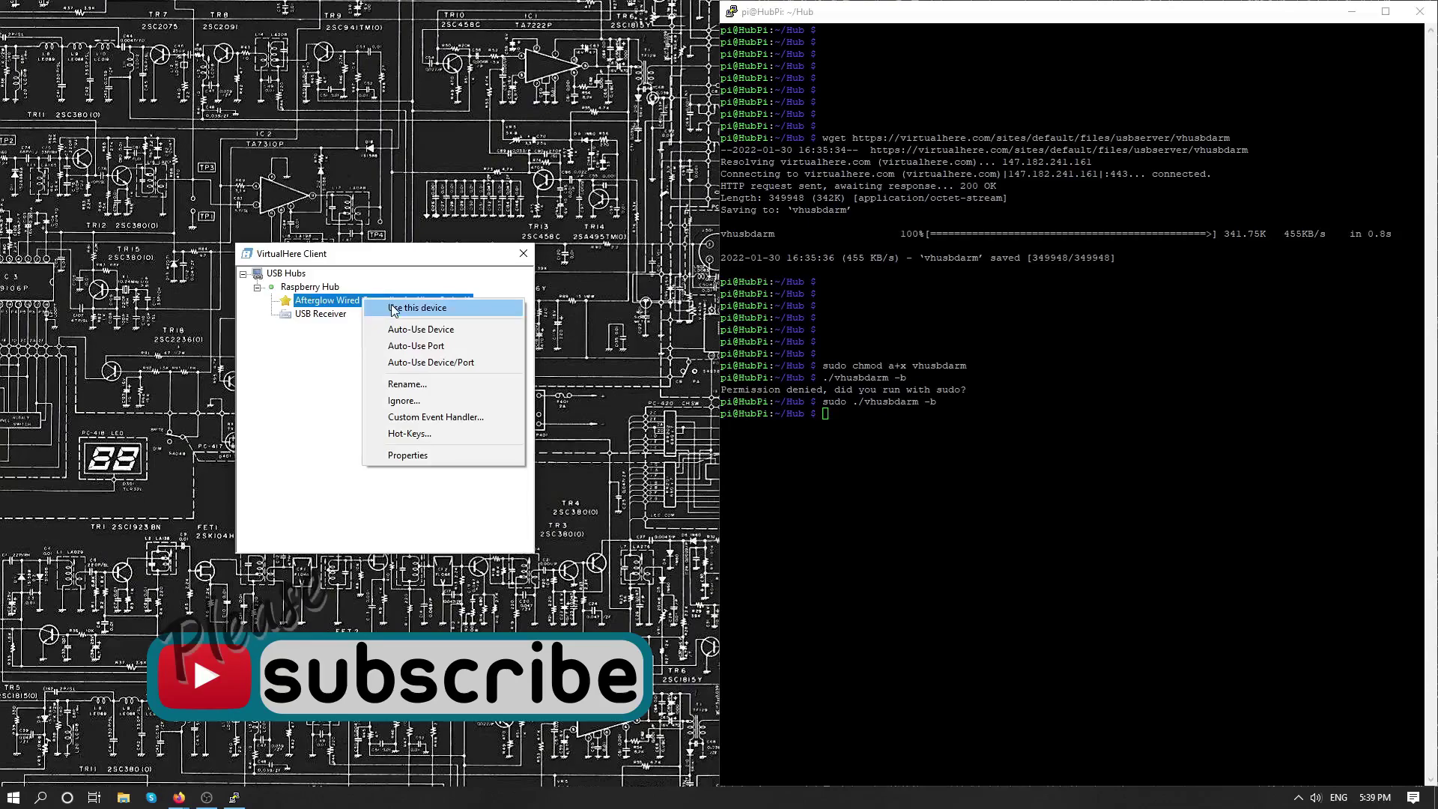
pyautogui.click(394, 301)
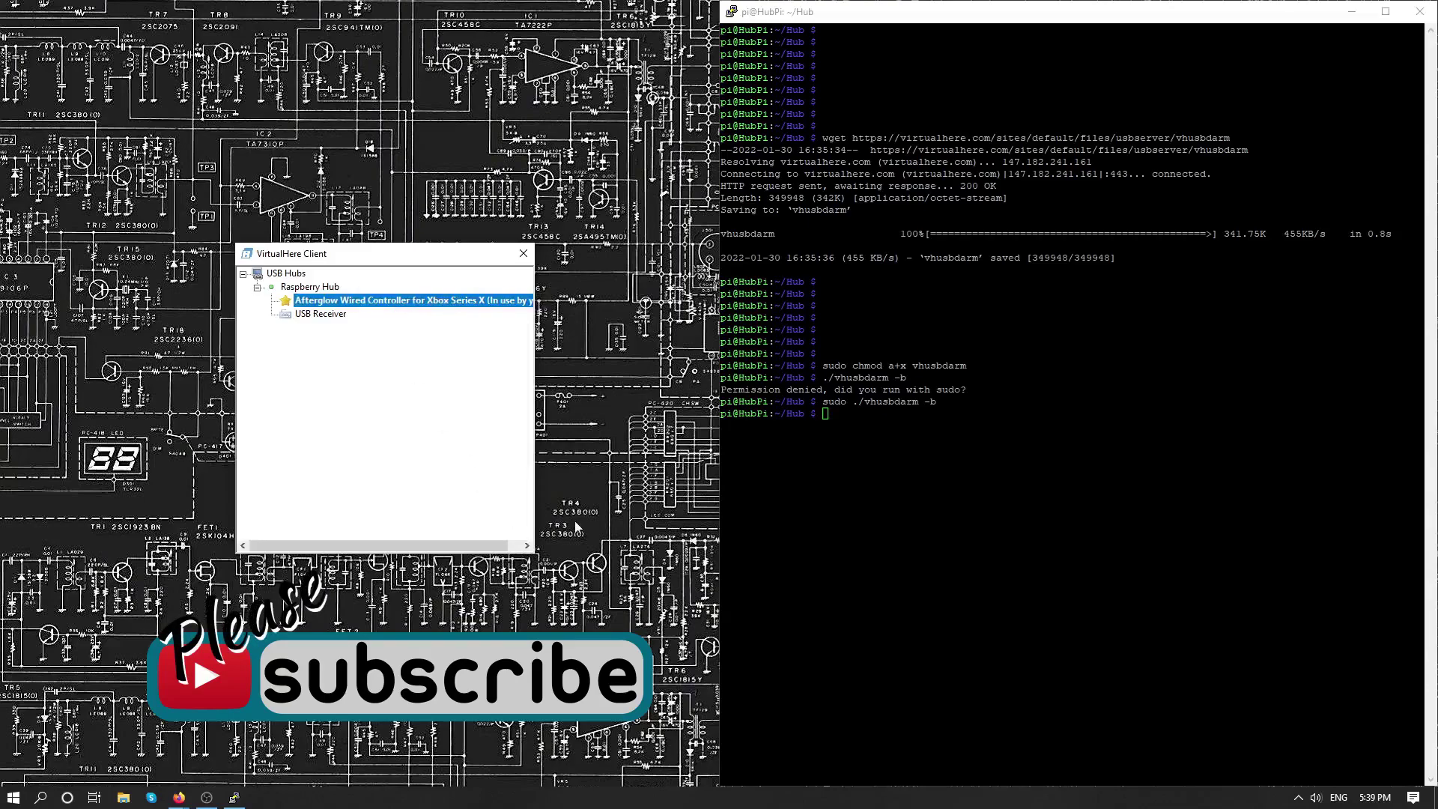